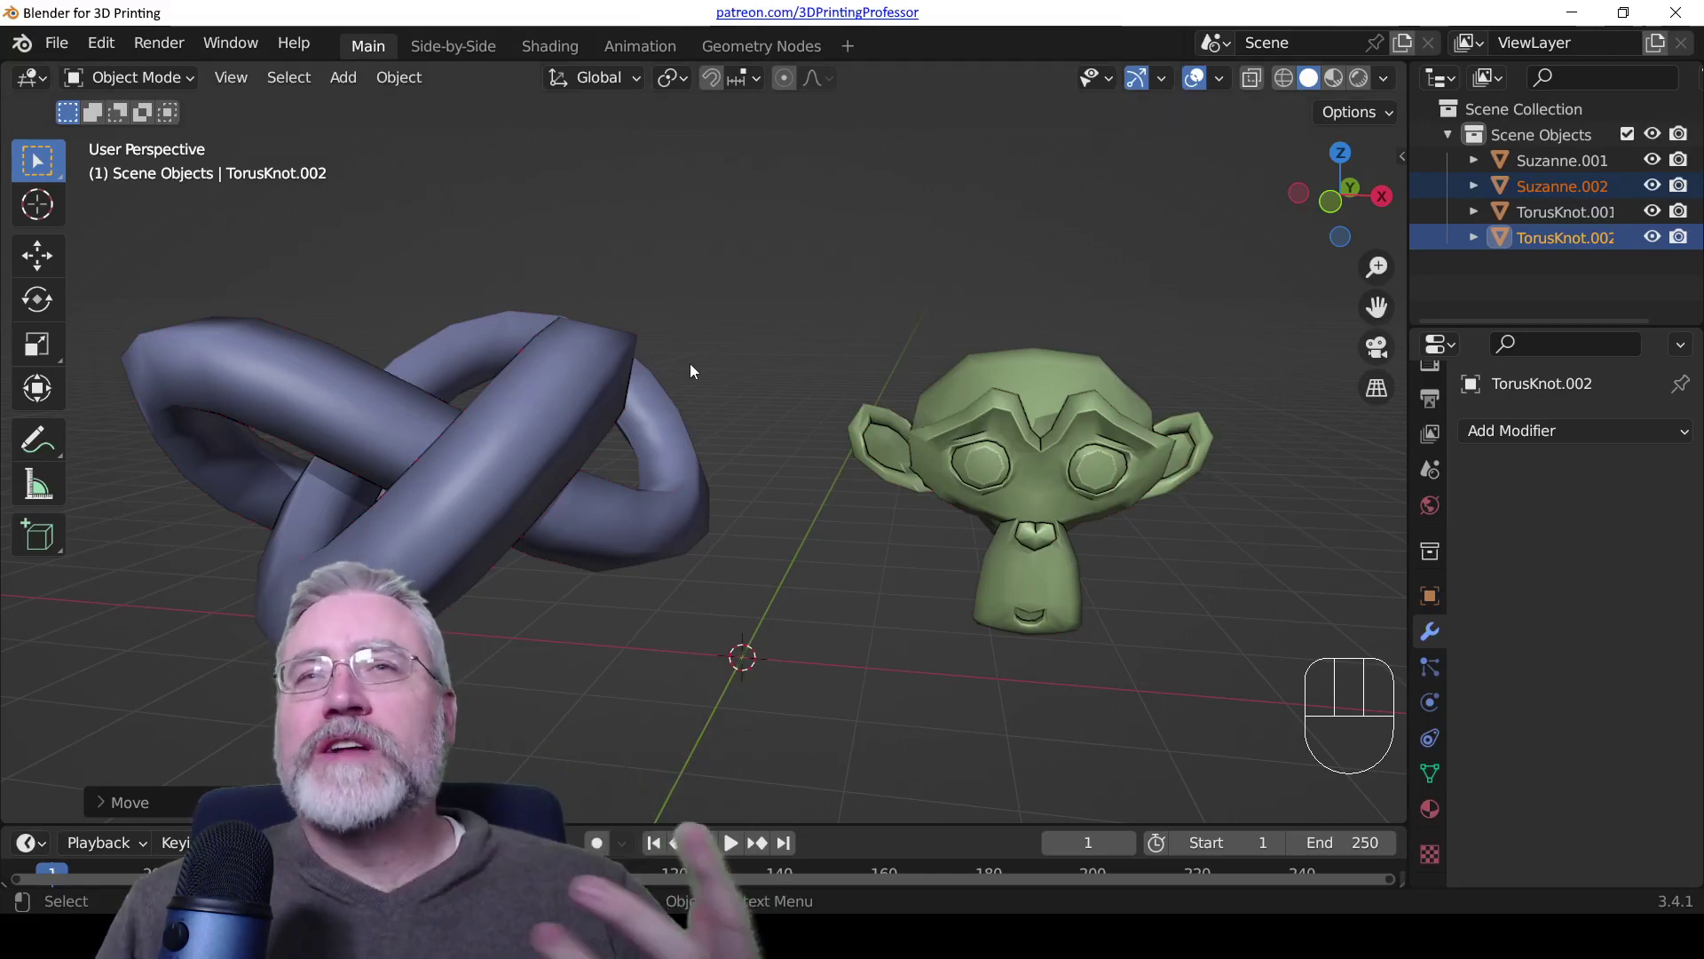
Step: Orbit around the scene and frame the pink torus knot and teal Suzanne copies
{"action": "scroll", "coordinate": [577, 385], "scroll_direction": "down", "scroll_amount": 2}
{"action": "middle_click_drag", "start_coordinate": [581, 388], "coordinate": [673, 374]}
{"action": "scroll", "coordinate": [774, 444], "scroll_direction": "up", "scroll_amount": 2}
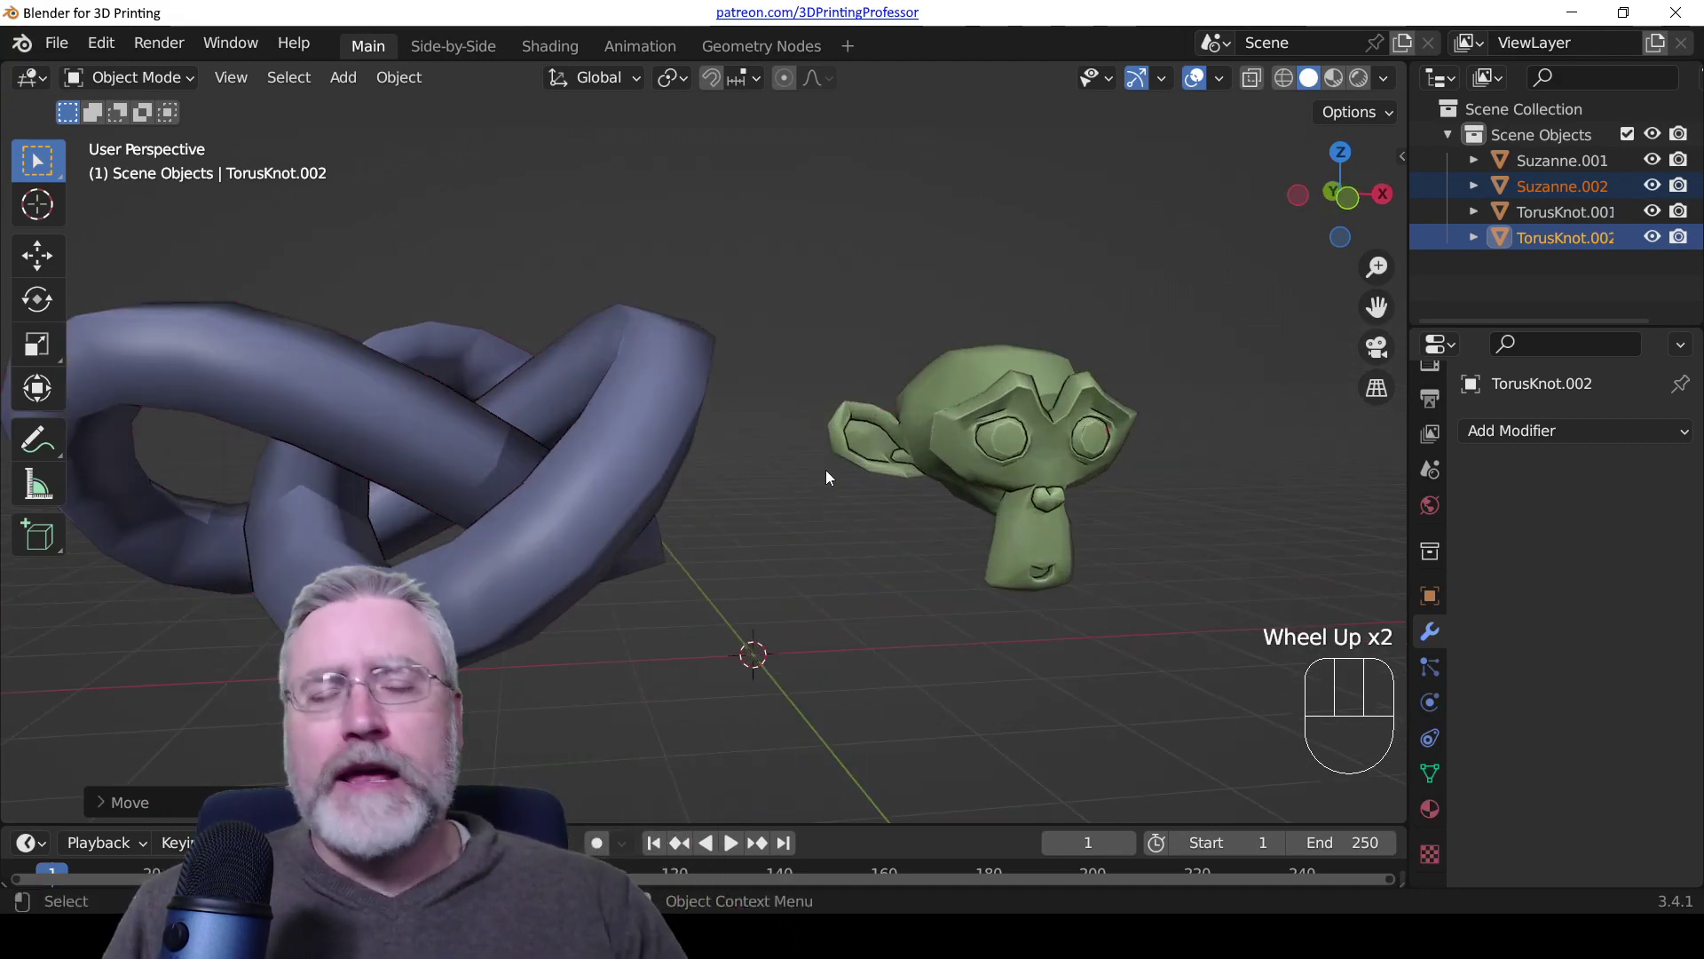
{"action": "middle_click_drag", "start_coordinate": [832, 461], "coordinate": [791, 456]}
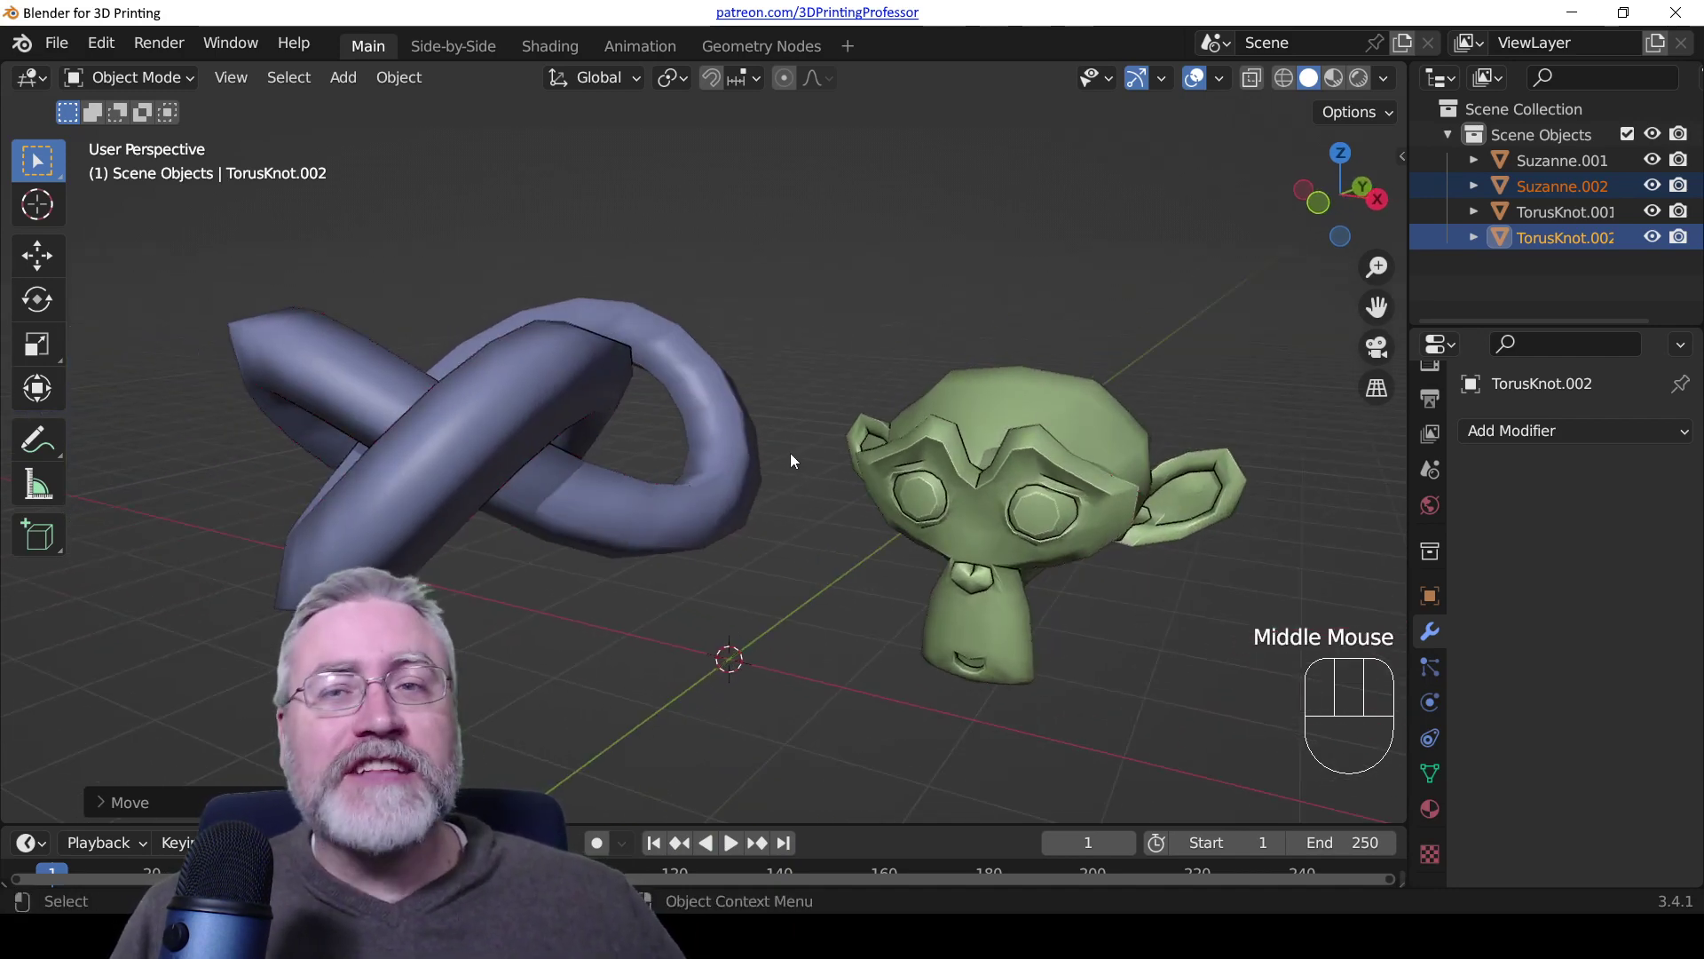
{"action": "key", "text": "KP_Decimal"}
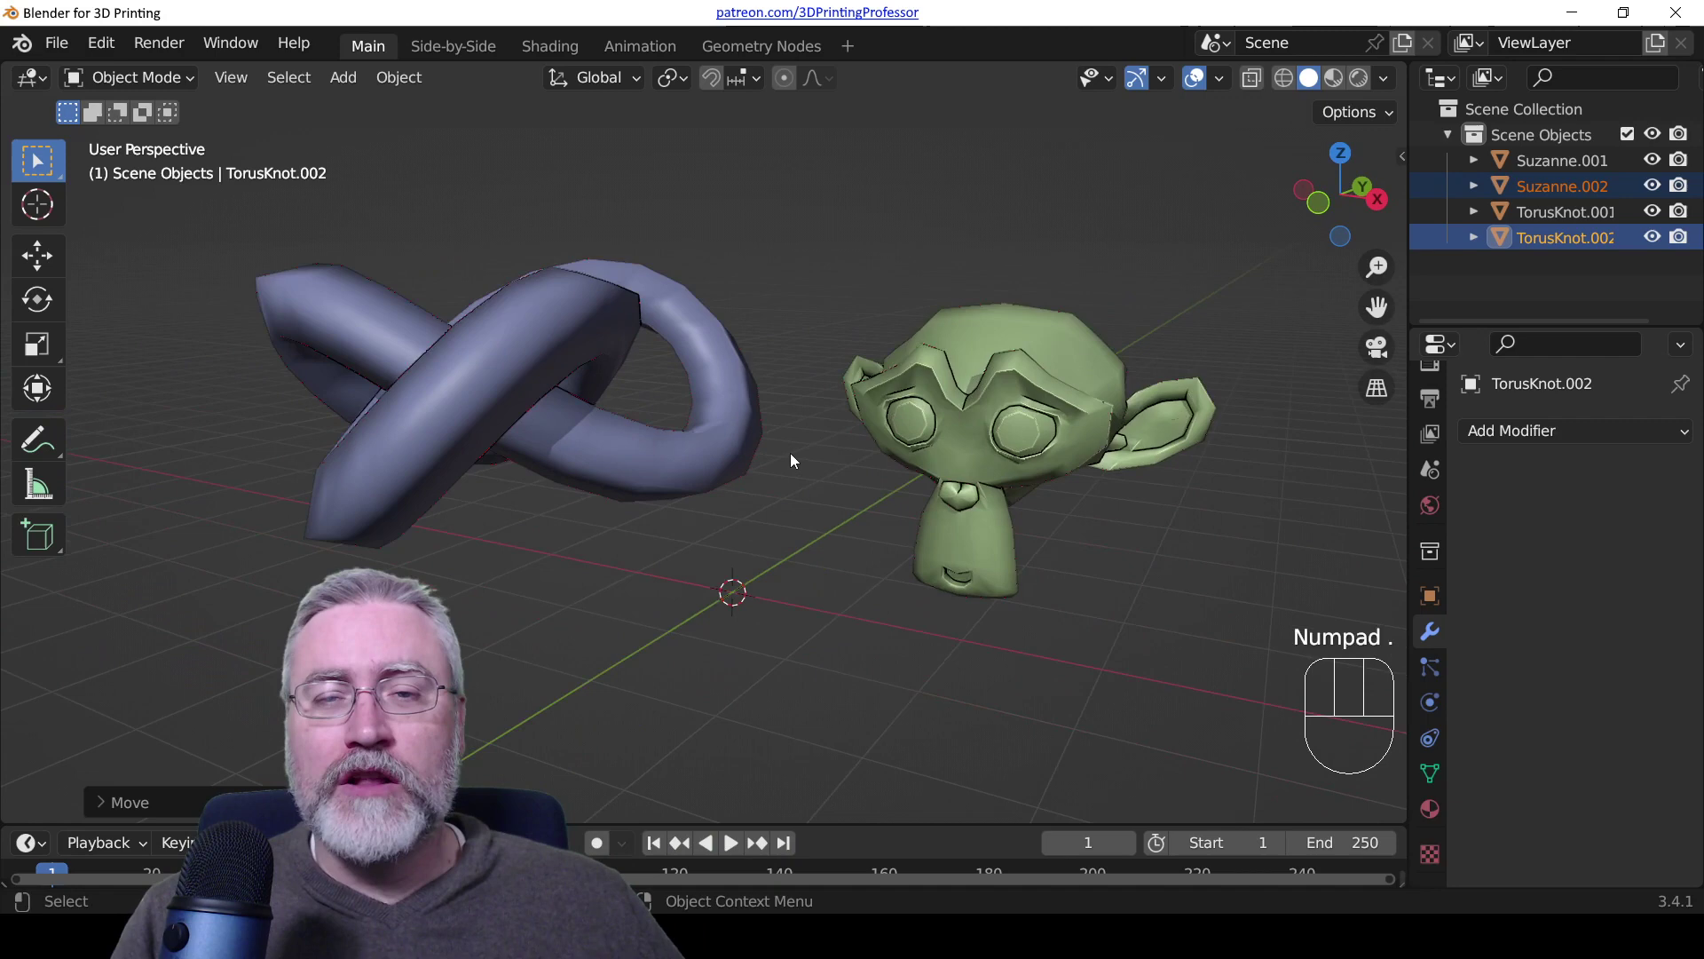
{"action": "scroll", "coordinate": [790, 455], "scroll_direction": "up", "scroll_amount": 2}
{"action": "middle_click_drag", "start_coordinate": [791, 455], "coordinate": [884, 436]}
Step: Deselect everything, then box-select TorusKnot.002 and Suzanne.002
{"action": "key", "text": "alt+a"}
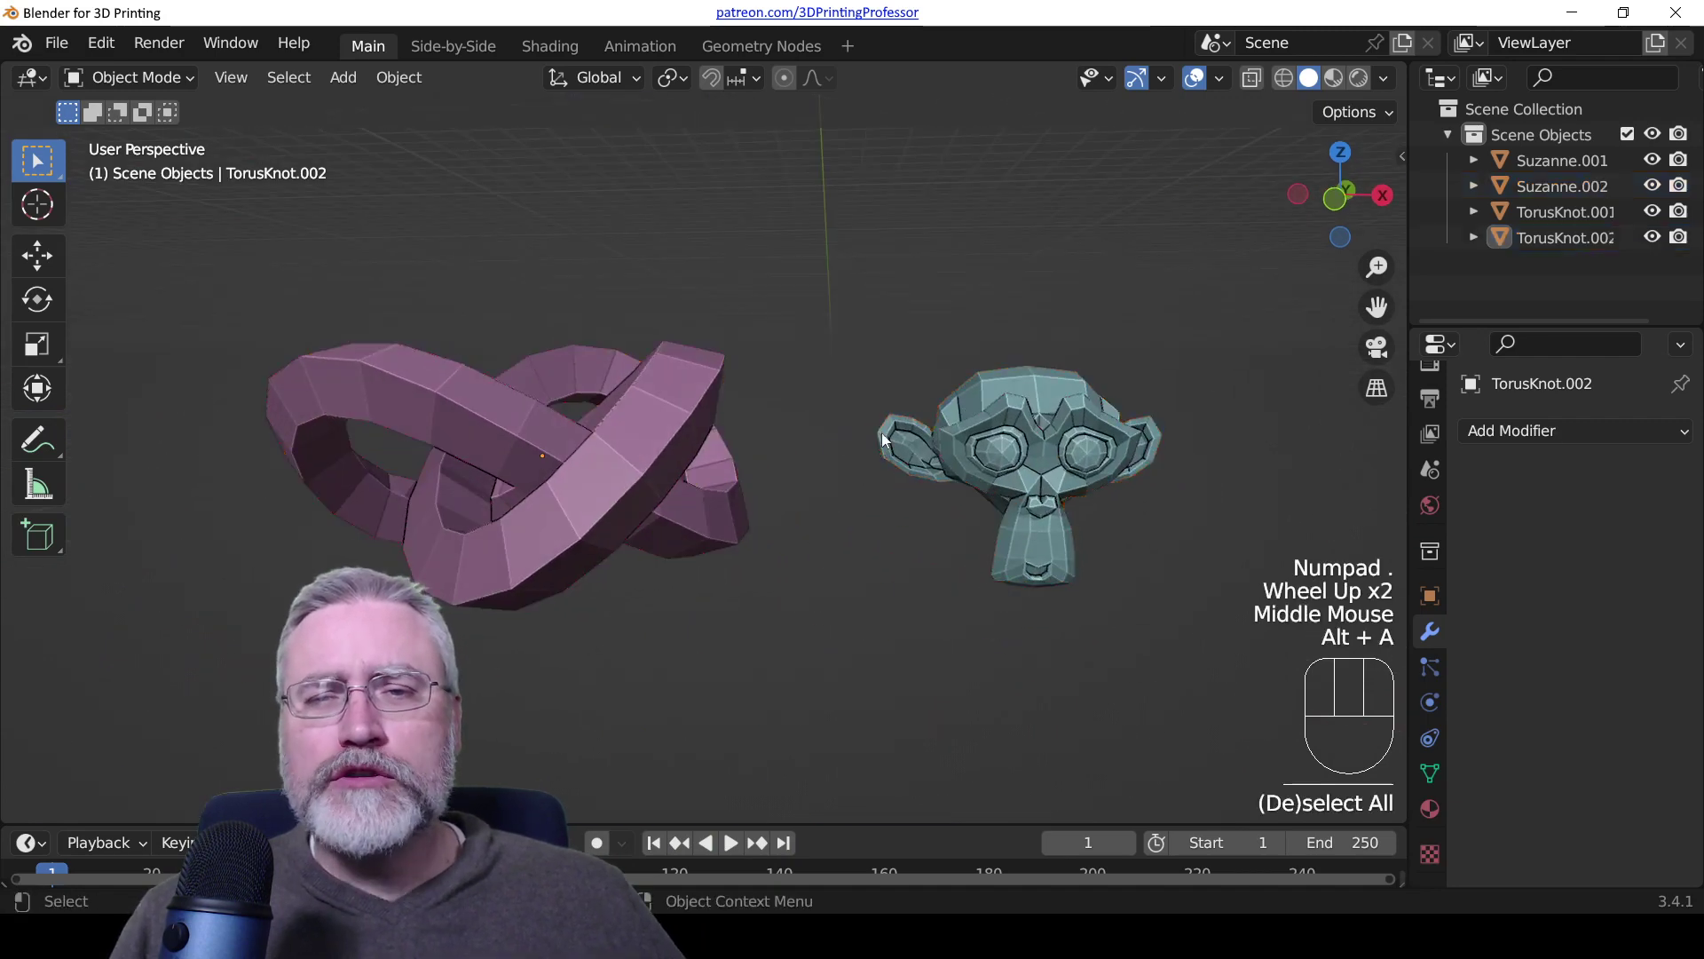
{"action": "middle_click_drag", "start_coordinate": [1012, 428], "coordinate": [905, 418]}
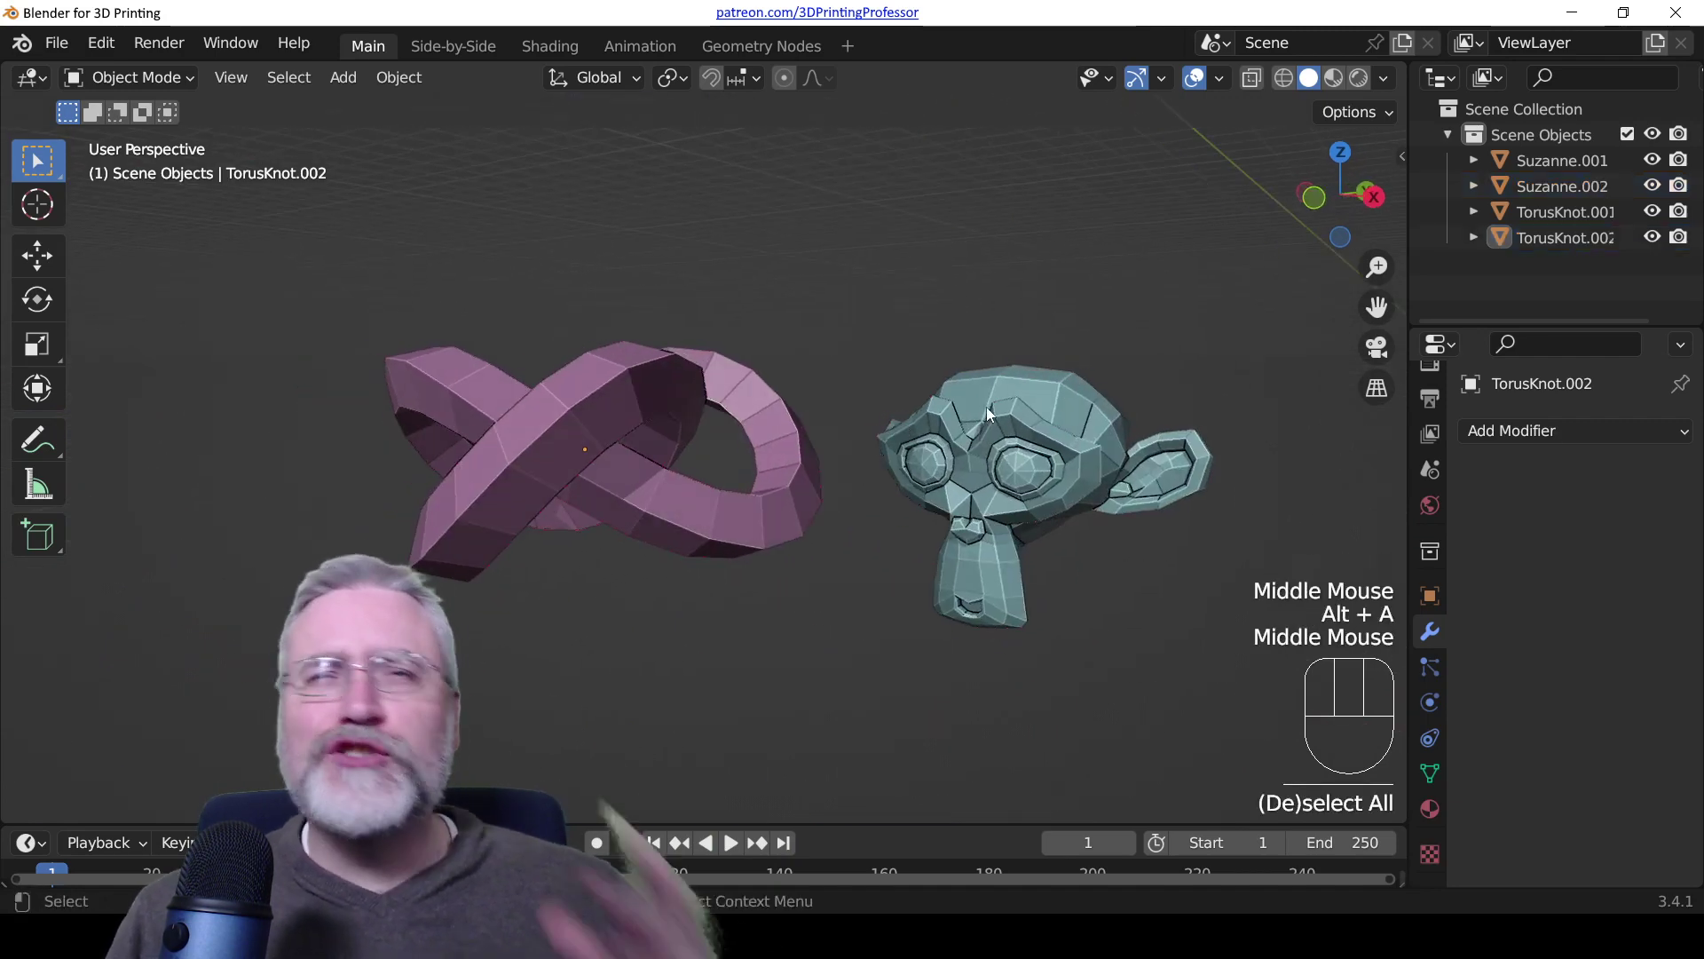
{"action": "scroll", "coordinate": [1010, 408], "scroll_direction": "up", "scroll_amount": 2}
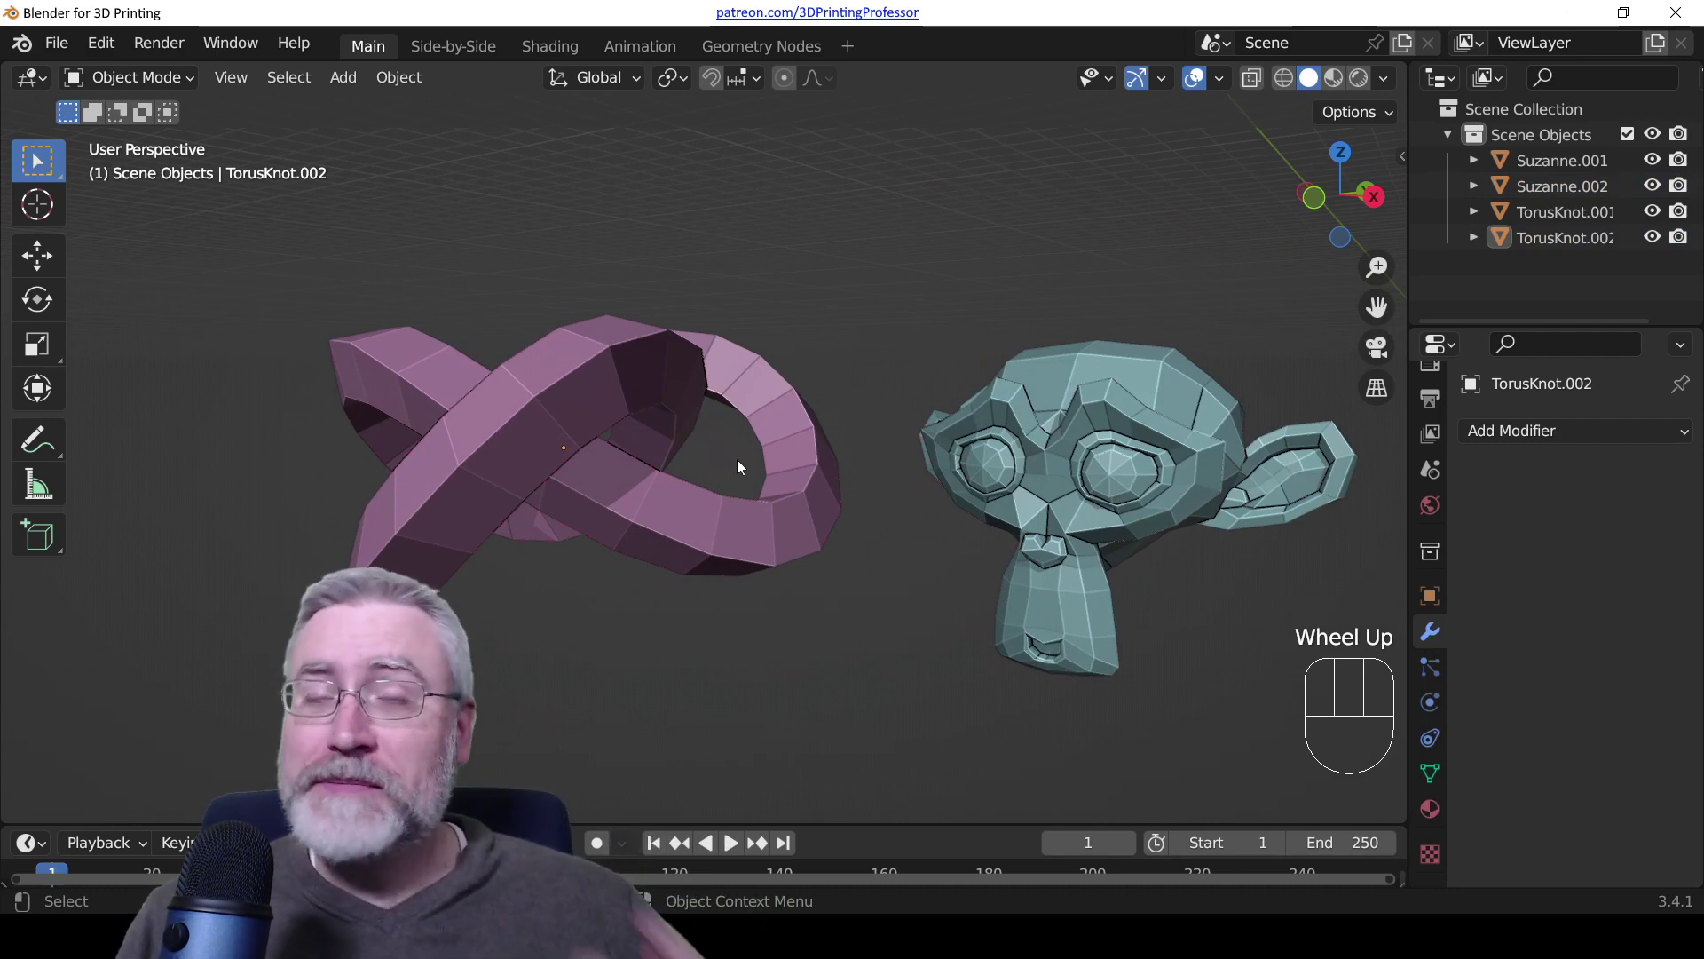
{"action": "mouse_move", "coordinate": [716, 401]}
{"action": "middle_mouse_down"}
{"action": "mouse_move", "coordinate": [758, 413]}
{"action": "mouse_move", "coordinate": [726, 376]}
{"action": "middle_mouse_up"}
{"action": "left_click_drag", "start_coordinate": [590, 245], "coordinate": [1092, 555]}
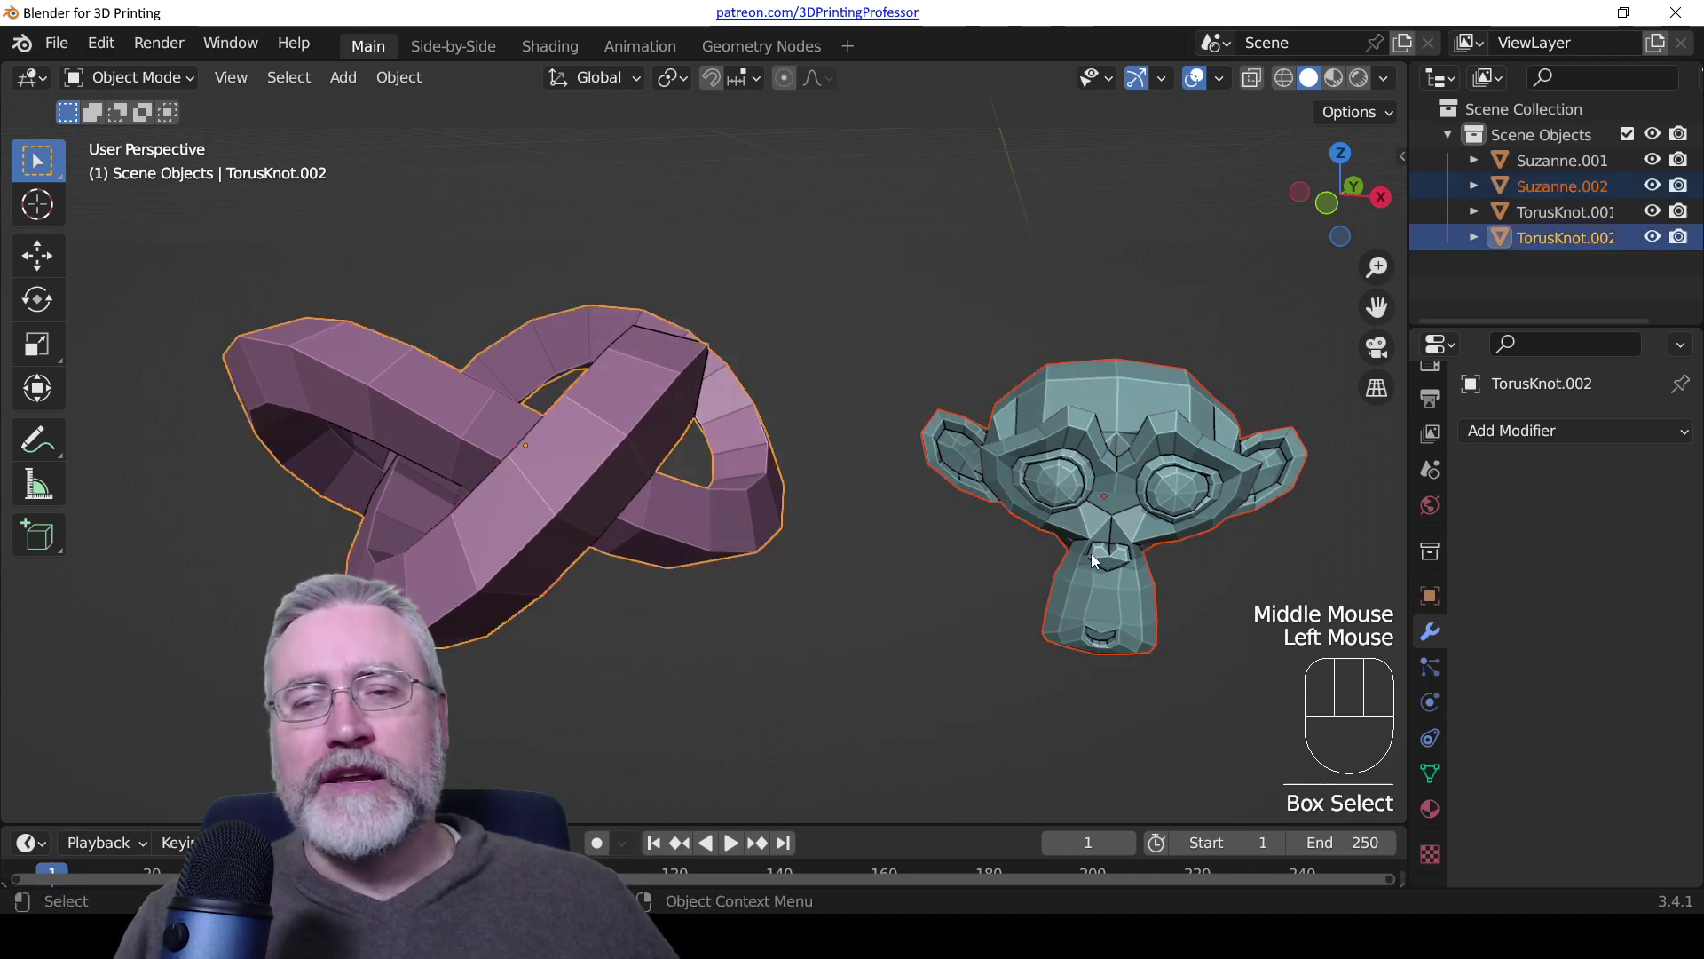
Step: Delete the pink and teal copies and reframe the view on TorusKnot.001 and Suzanne.001
{"action": "key", "text": "x"}
{"action": "left_click", "coordinate": [987, 522]}
{"action": "key", "text": "shift+c"}
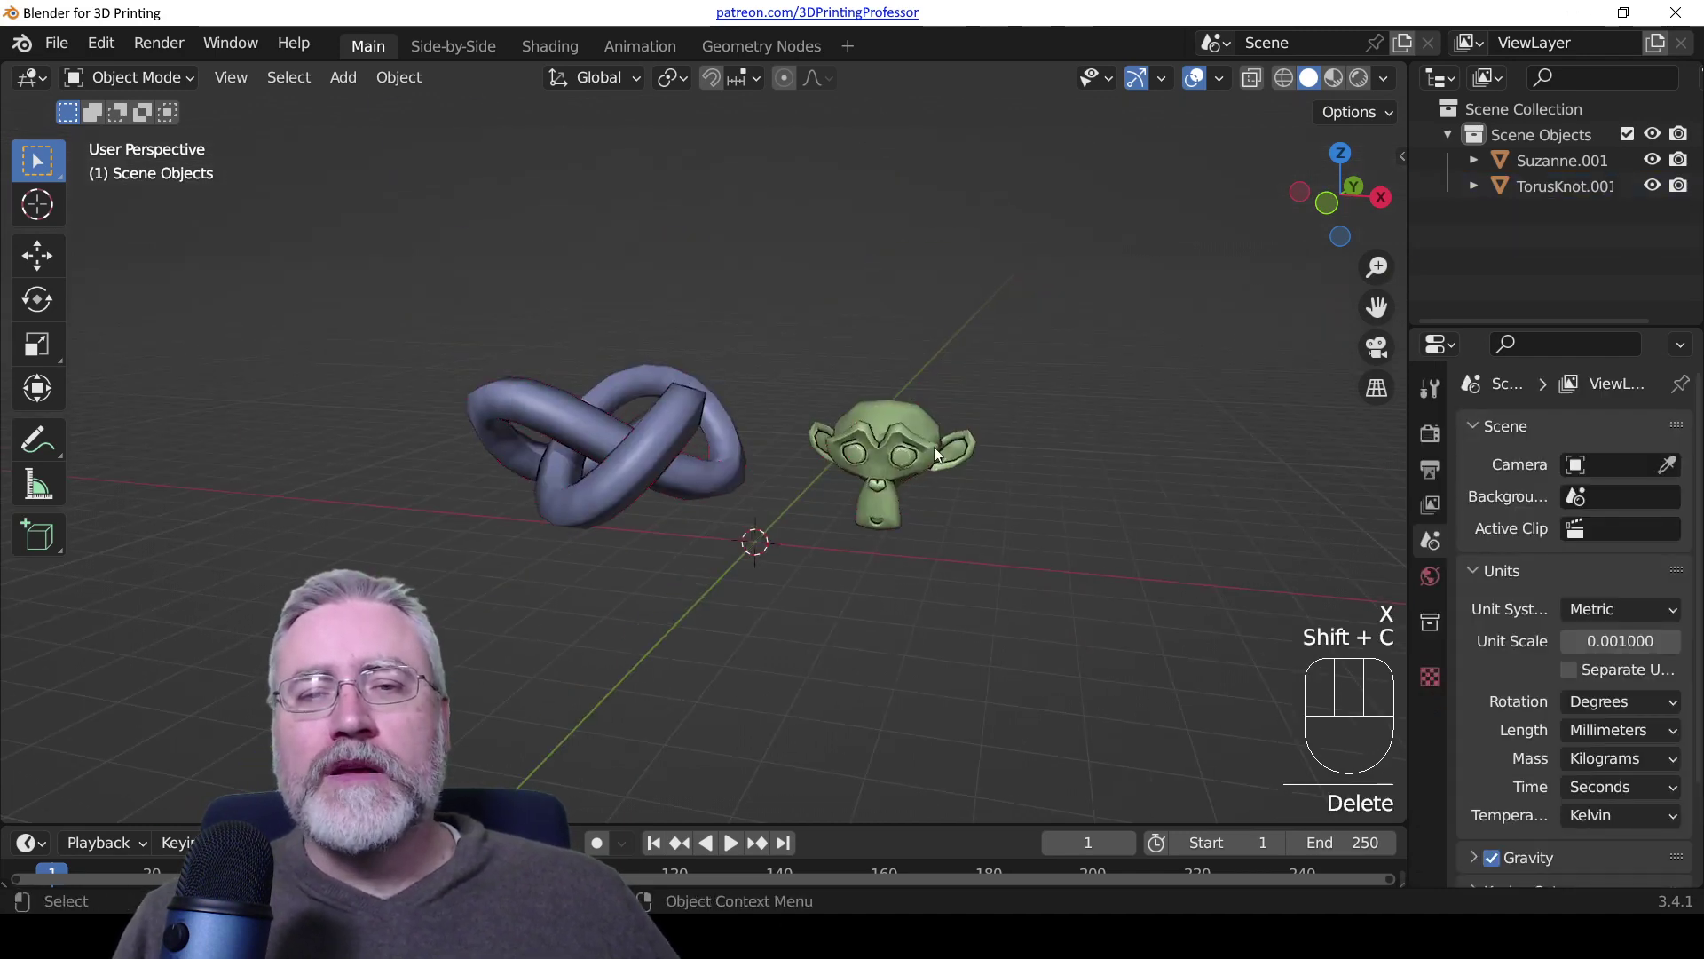
{"action": "scroll", "coordinate": [931, 414], "scroll_direction": "up", "scroll_amount": 1}
{"action": "scroll", "coordinate": [928, 413], "scroll_direction": "up", "scroll_amount": 2}
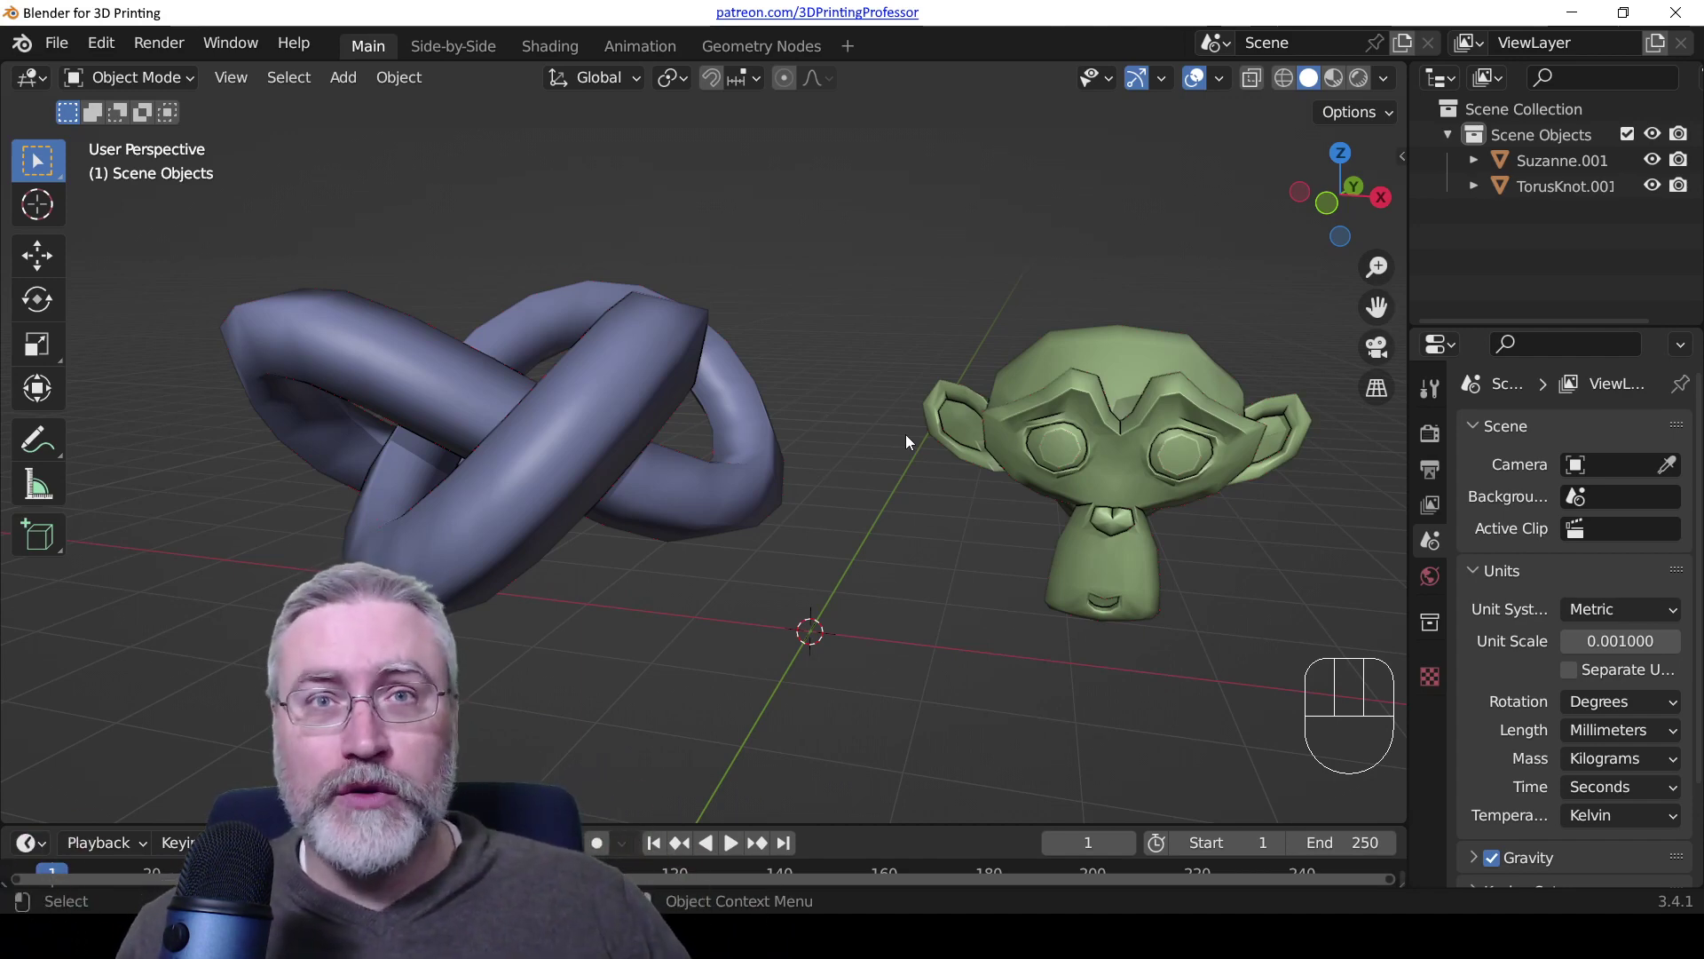
{"action": "scroll", "coordinate": [666, 462], "scroll_direction": "down", "scroll_amount": 2}
{"action": "scroll", "coordinate": [668, 490], "scroll_direction": "up", "scroll_amount": 1}
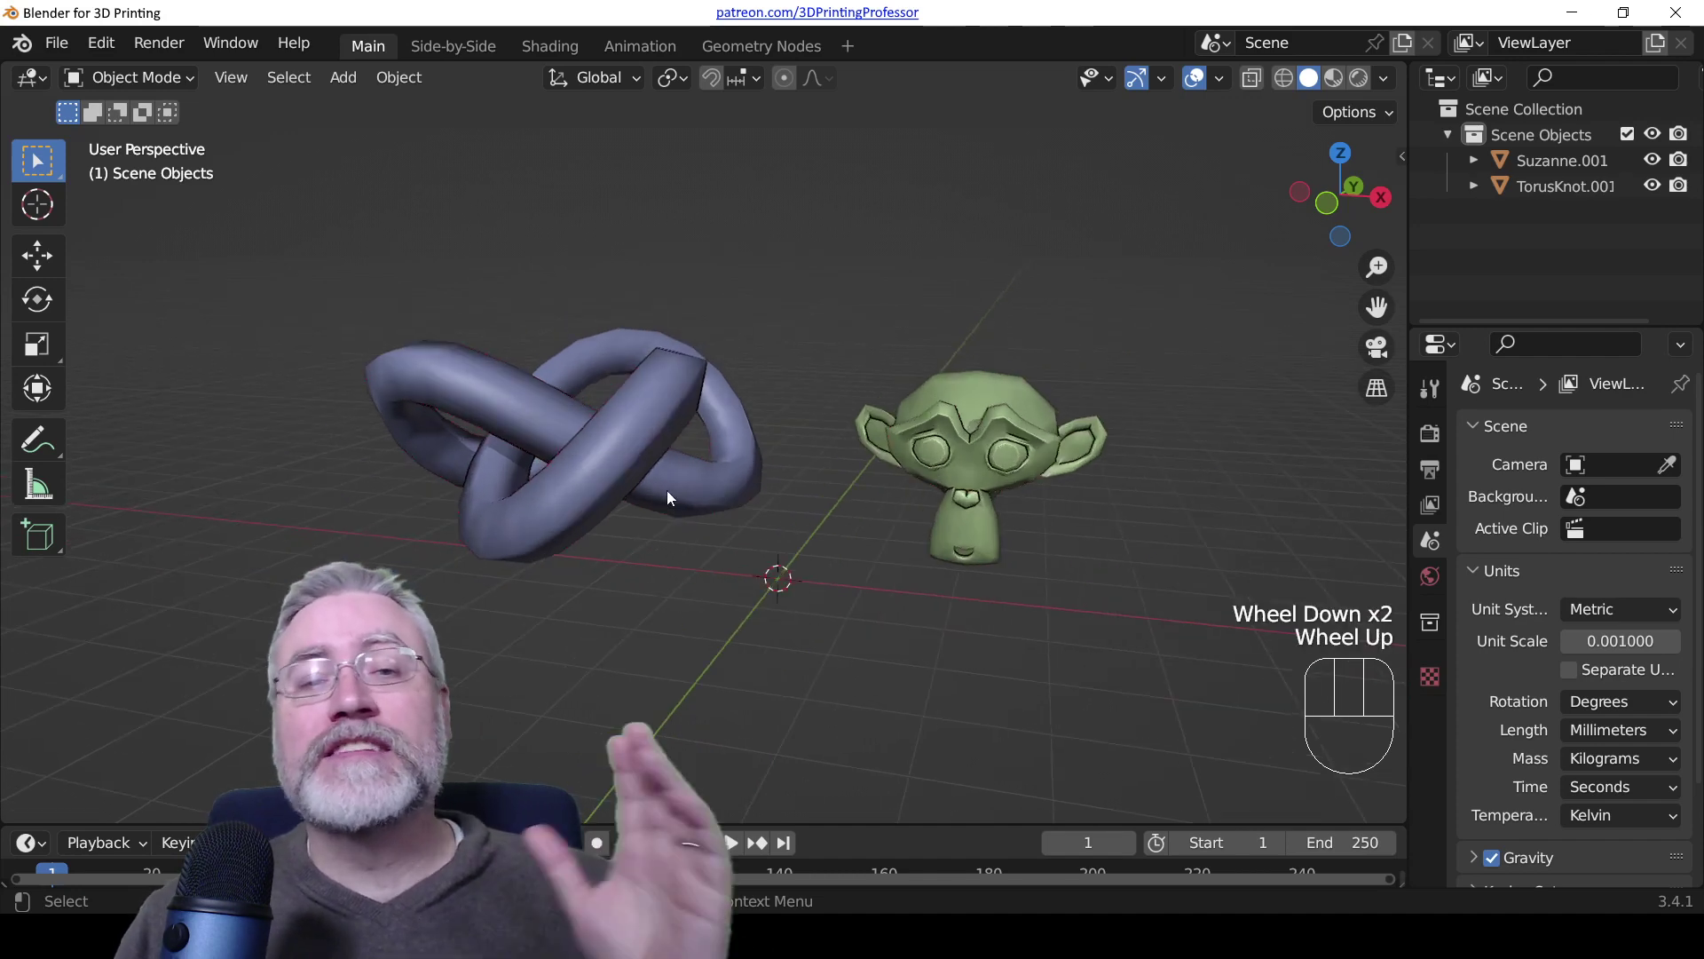
{"action": "middle_click_drag", "start_coordinate": [588, 458], "coordinate": [675, 460]}
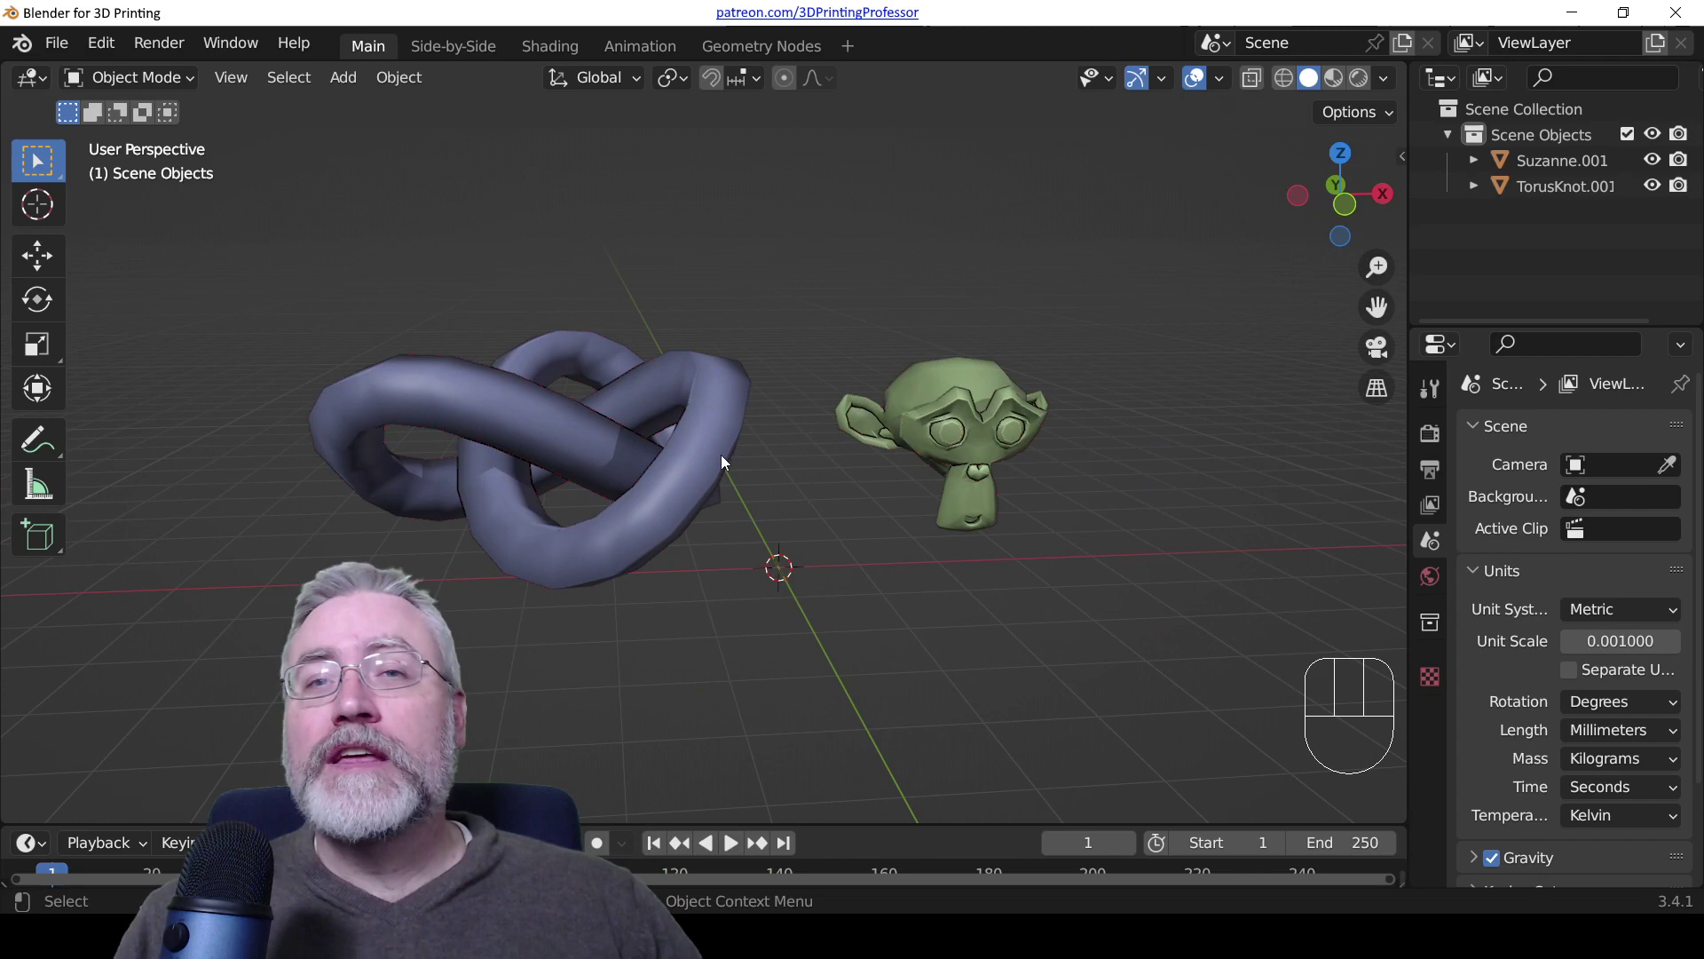
{"action": "middle_click_drag", "start_coordinate": [787, 477], "coordinate": [748, 433]}
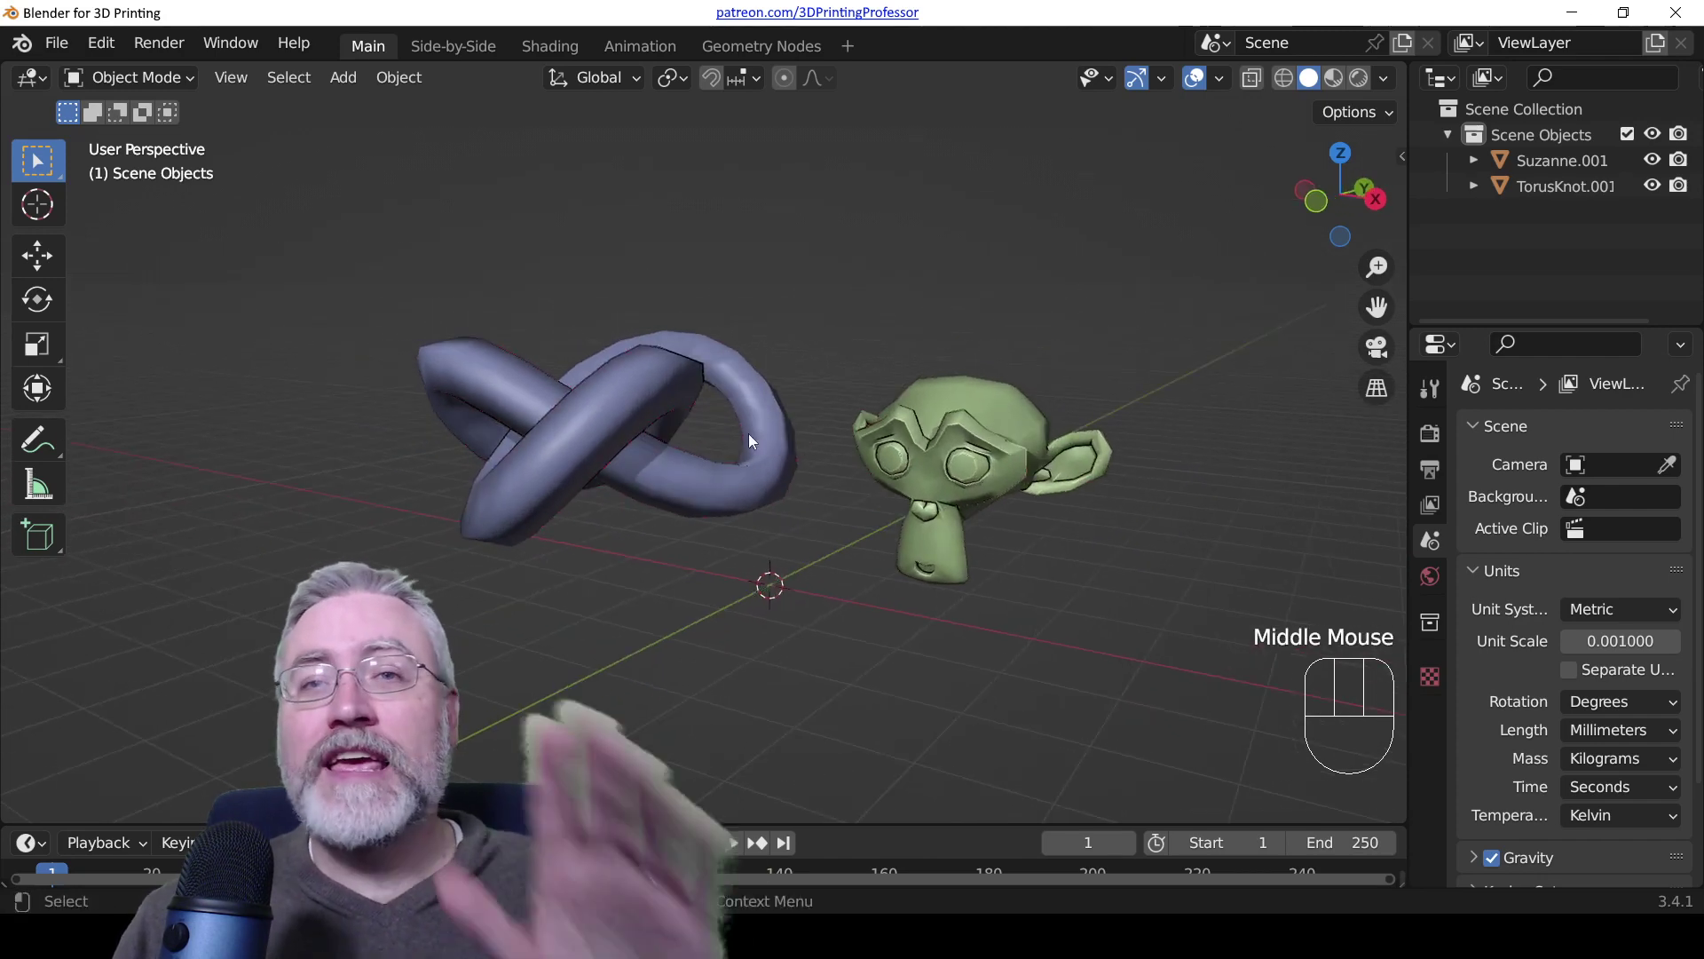
Step: Select TorusKnot.001, inspect its vertices in Edit Mode, then return to Object Mode
{"action": "left_click", "coordinate": [508, 373]}
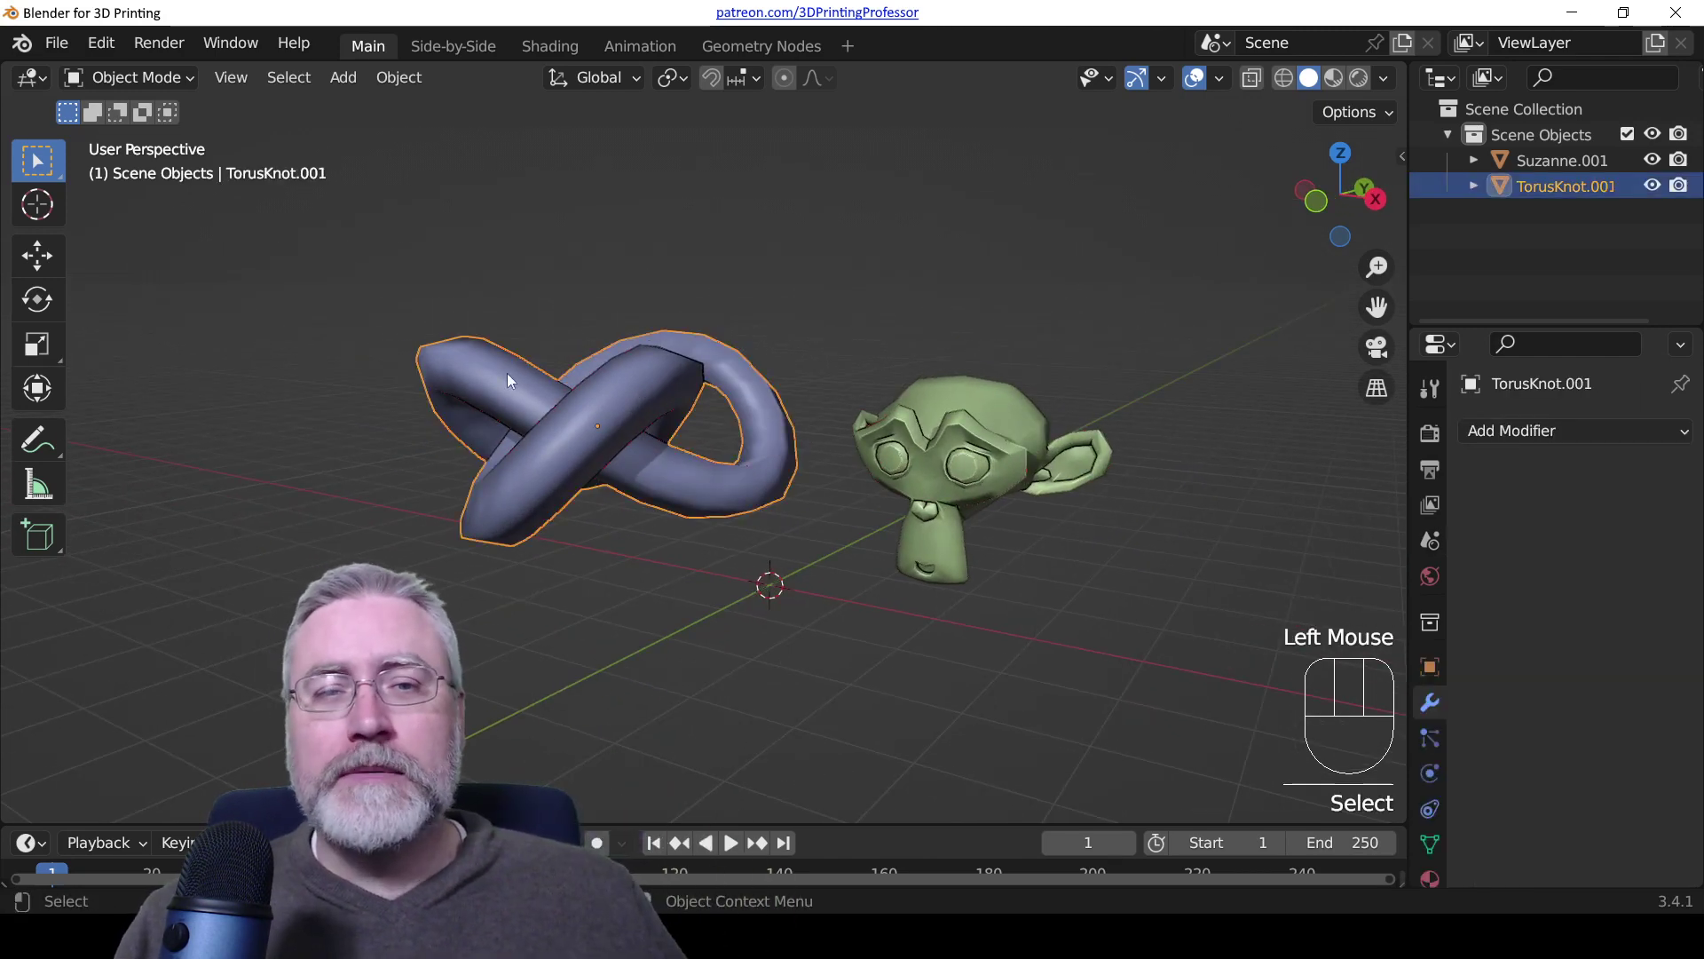
{"action": "key", "text": "Tab"}
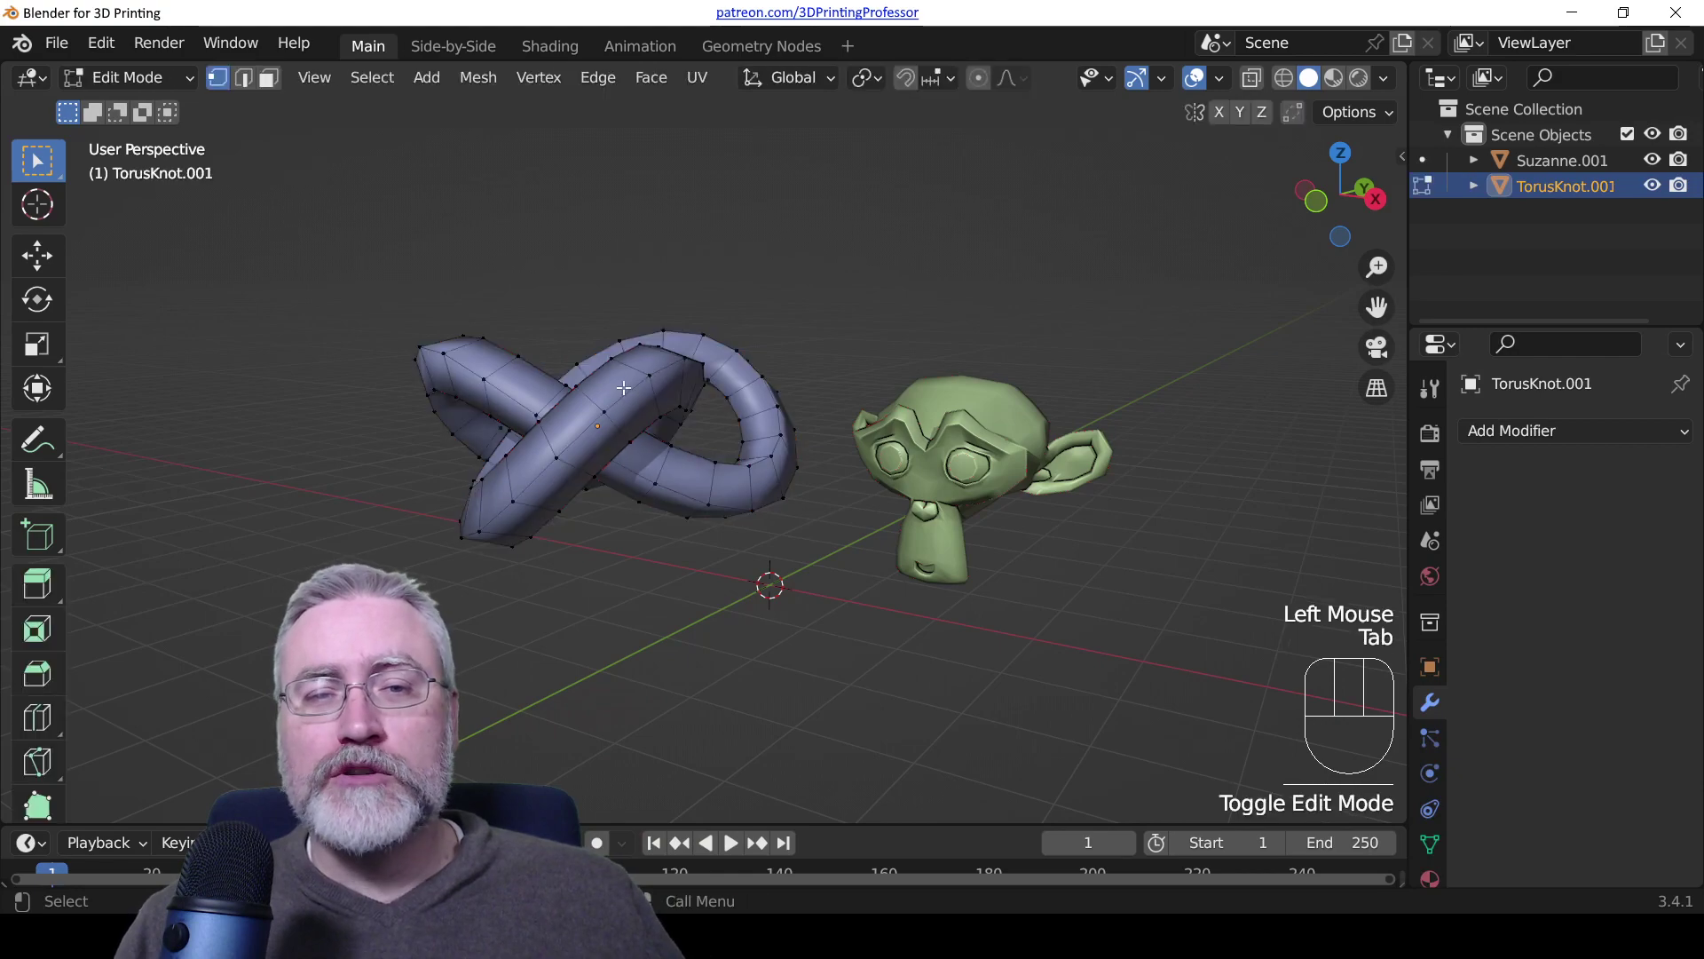
{"action": "scroll", "coordinate": [622, 387], "scroll_direction": "up", "scroll_amount": 2}
{"action": "middle_click_drag", "start_coordinate": [624, 381], "coordinate": [761, 331]}
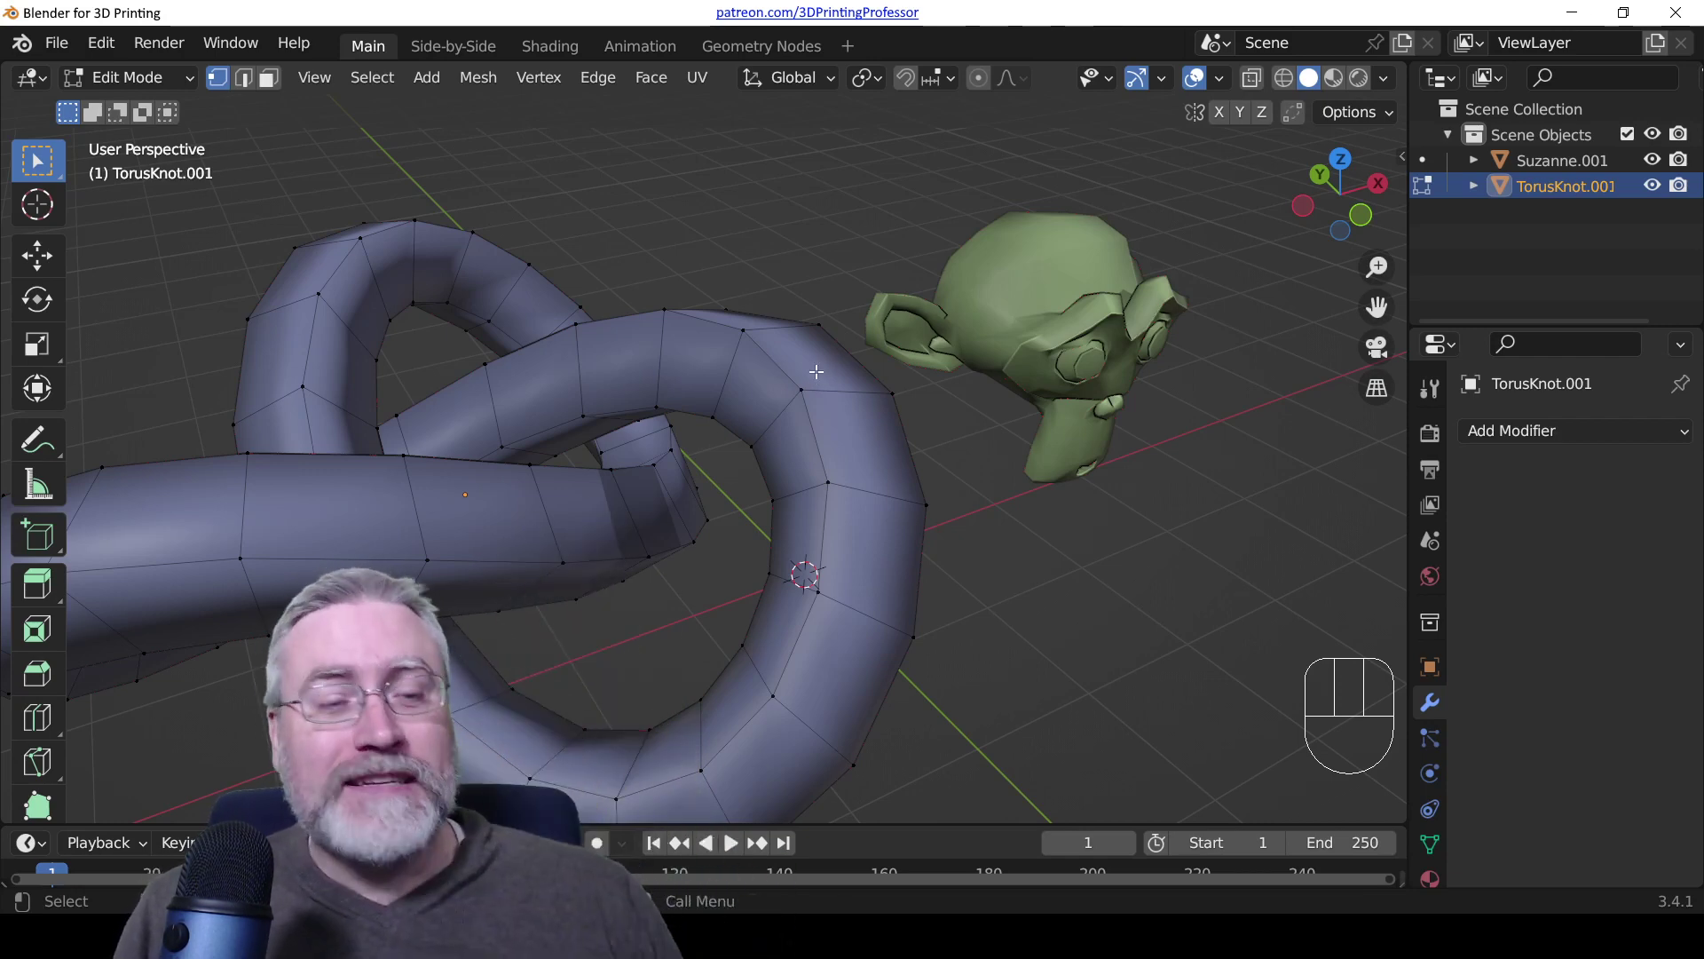
{"action": "key", "text": "Tab"}
{"action": "middle_click_drag", "start_coordinate": [802, 383], "coordinate": [702, 360]}
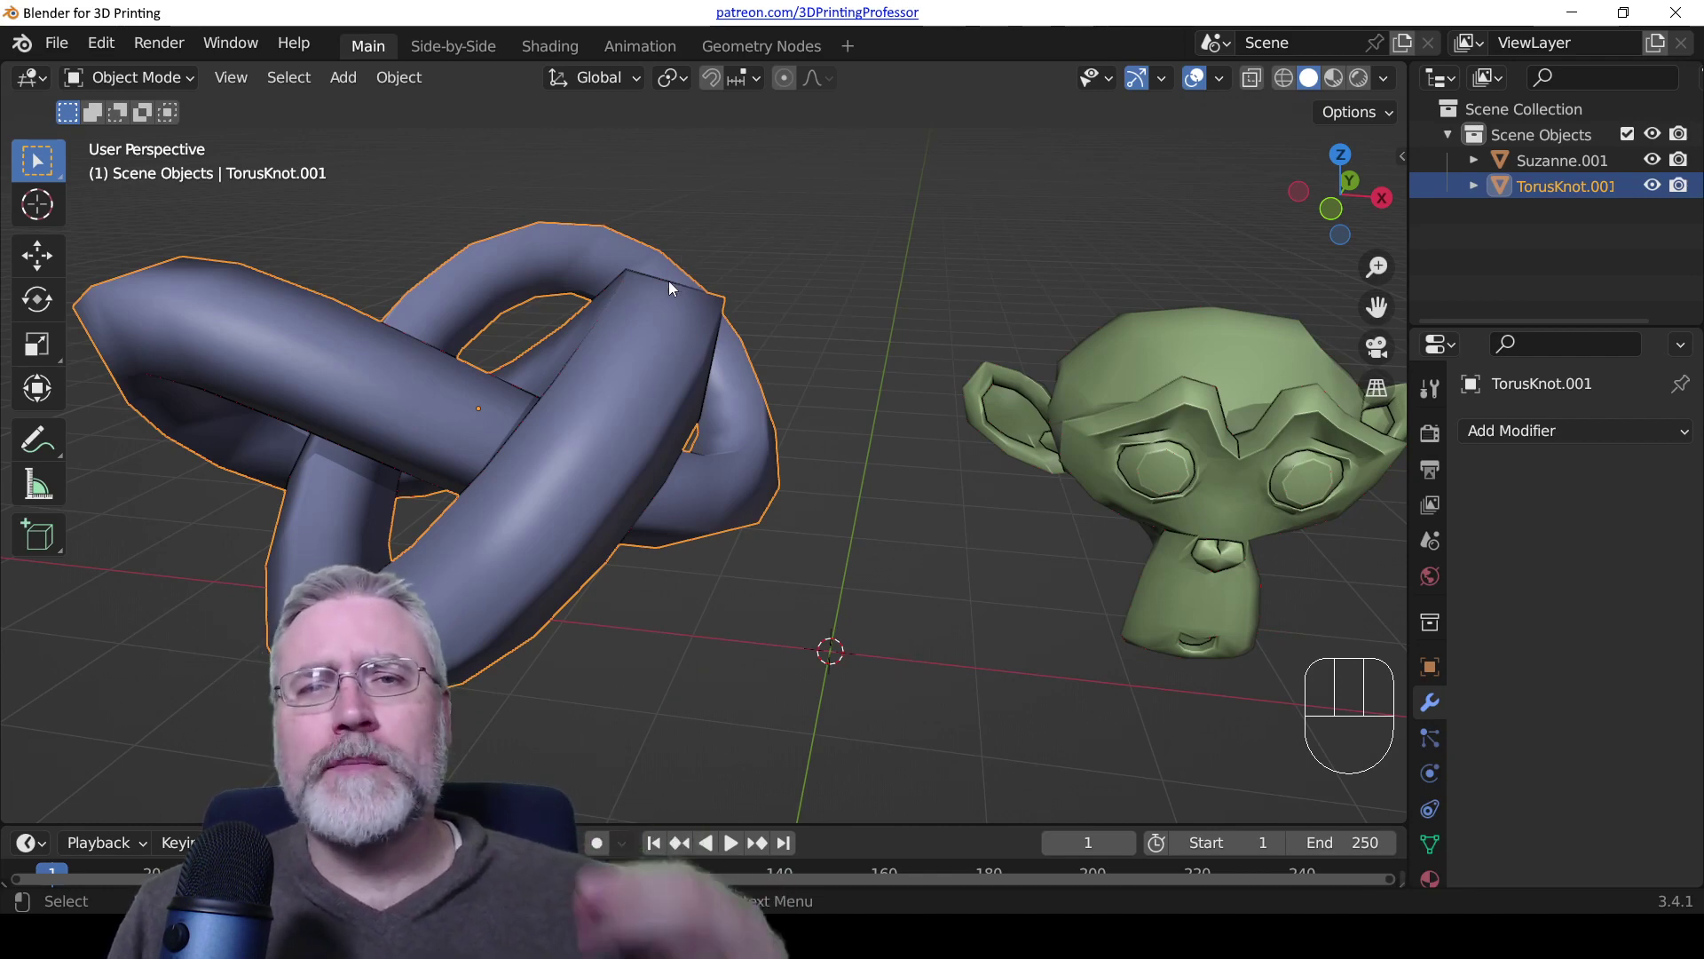
Step: Apply Shade Flat to TorusKnot.001 from its Object Context Menu
{"action": "right_click", "coordinate": [679, 354]}
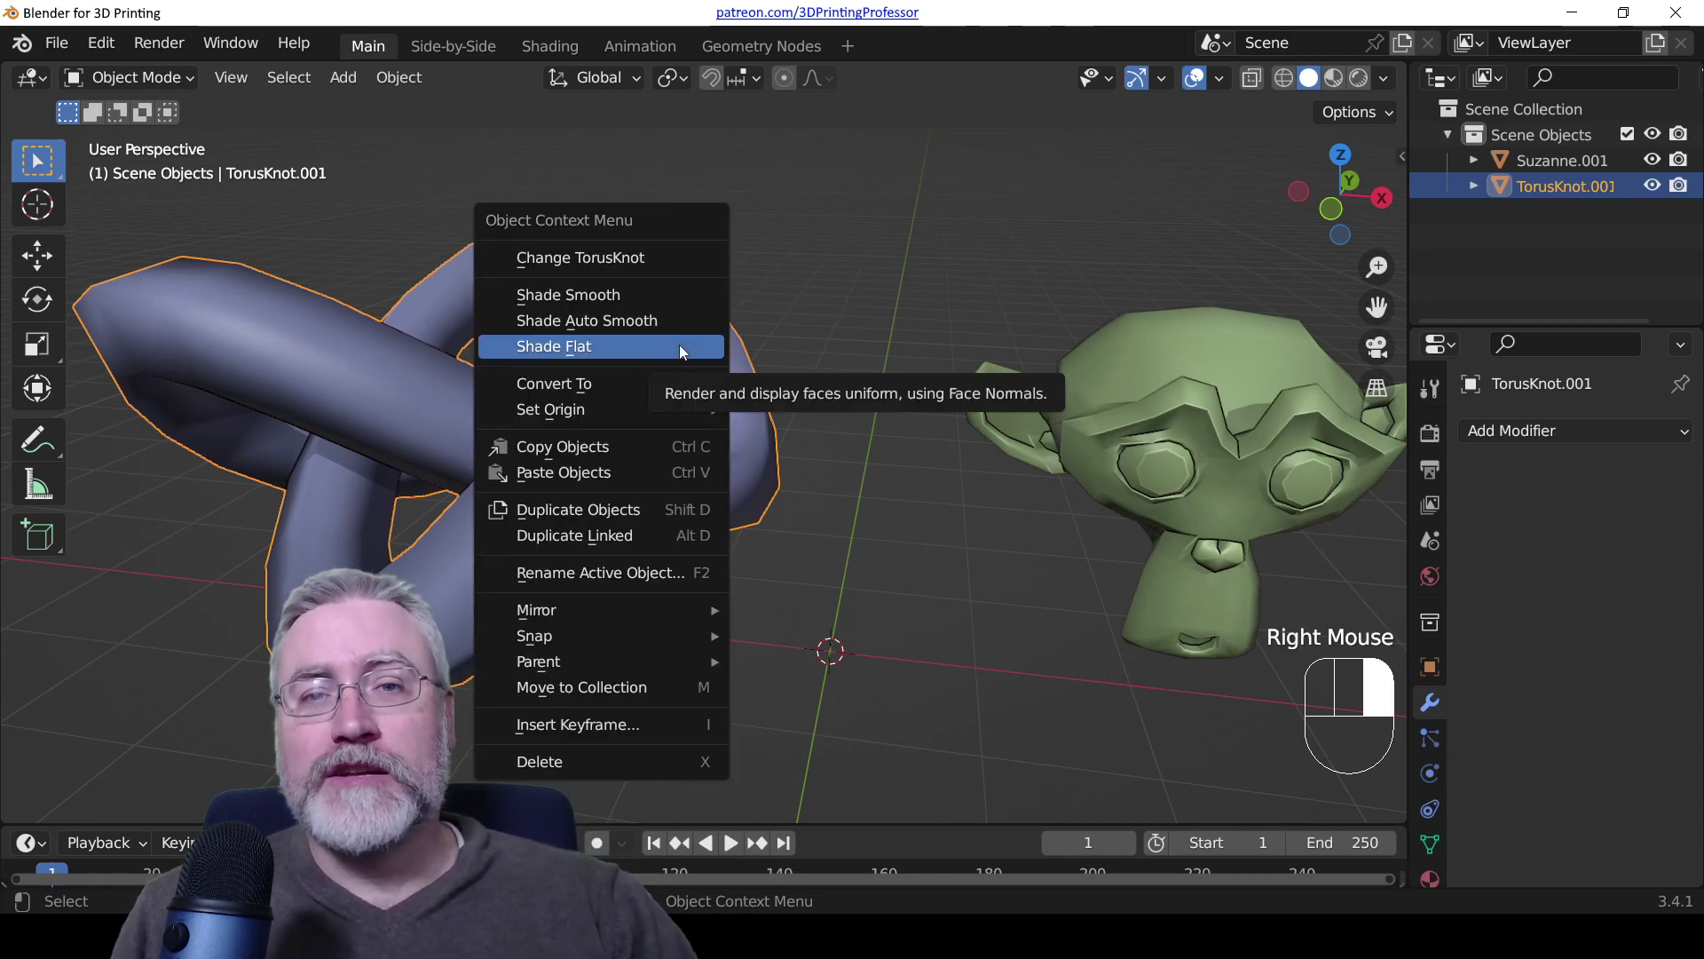
{"action": "left_click", "coordinate": [610, 346]}
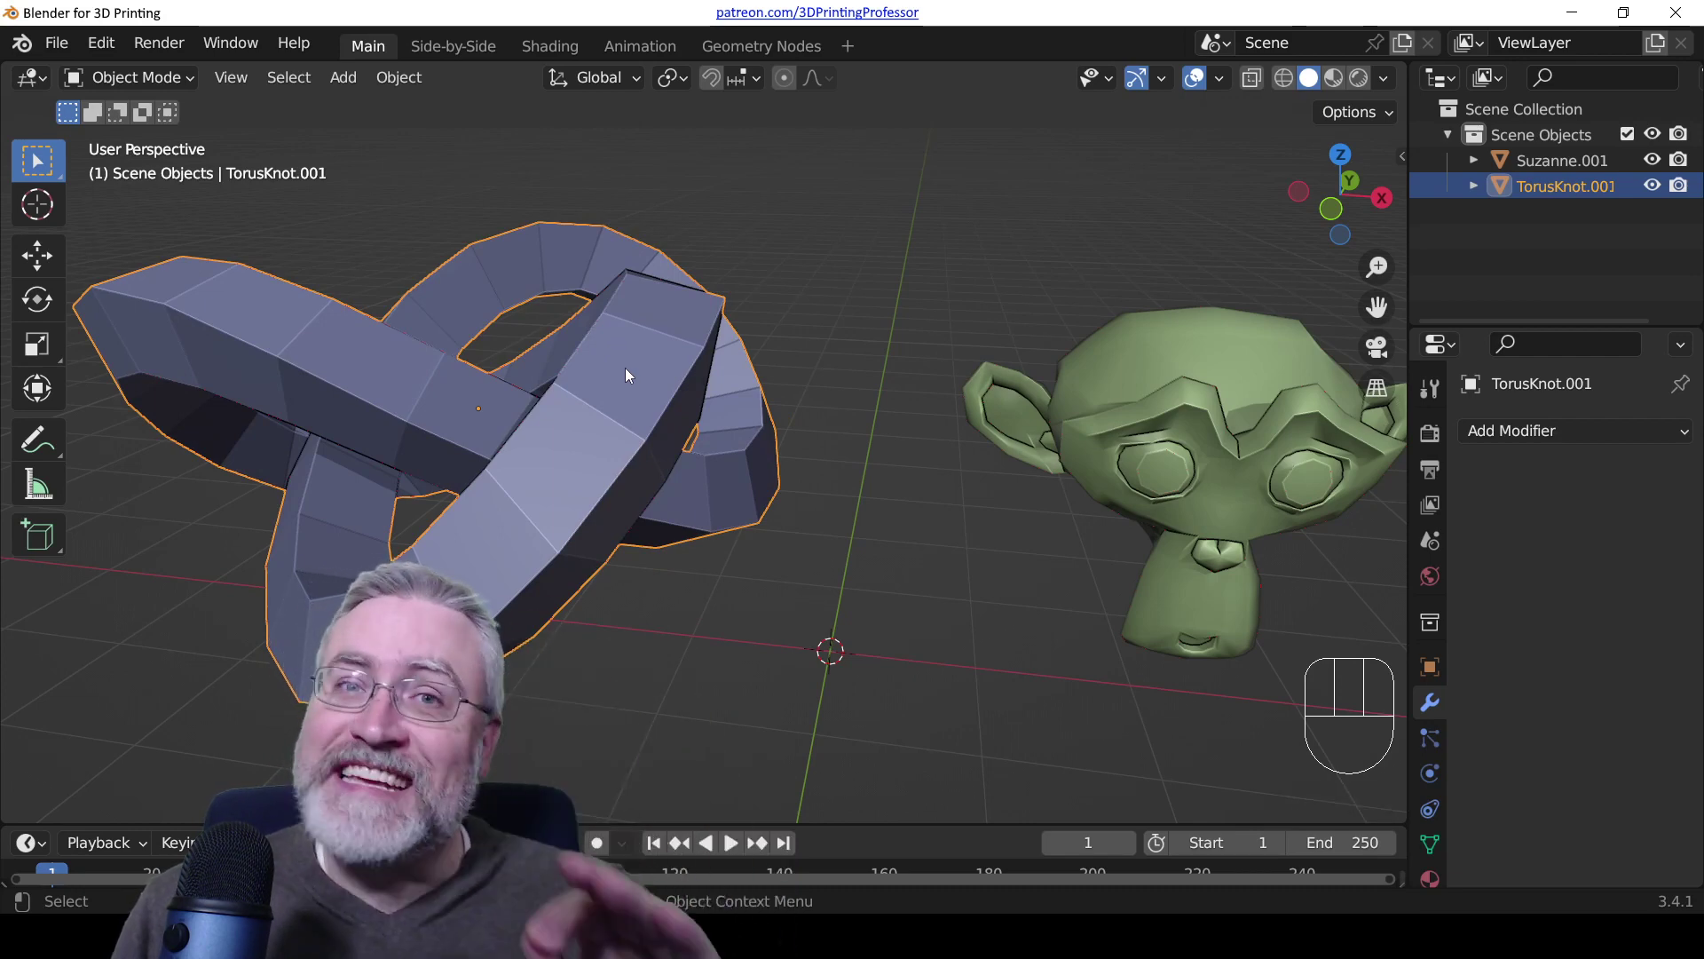
{"action": "scroll", "coordinate": [720, 382], "scroll_direction": "down", "scroll_amount": 2}
{"action": "middle_click_drag", "start_coordinate": [739, 392], "coordinate": [804, 418]}
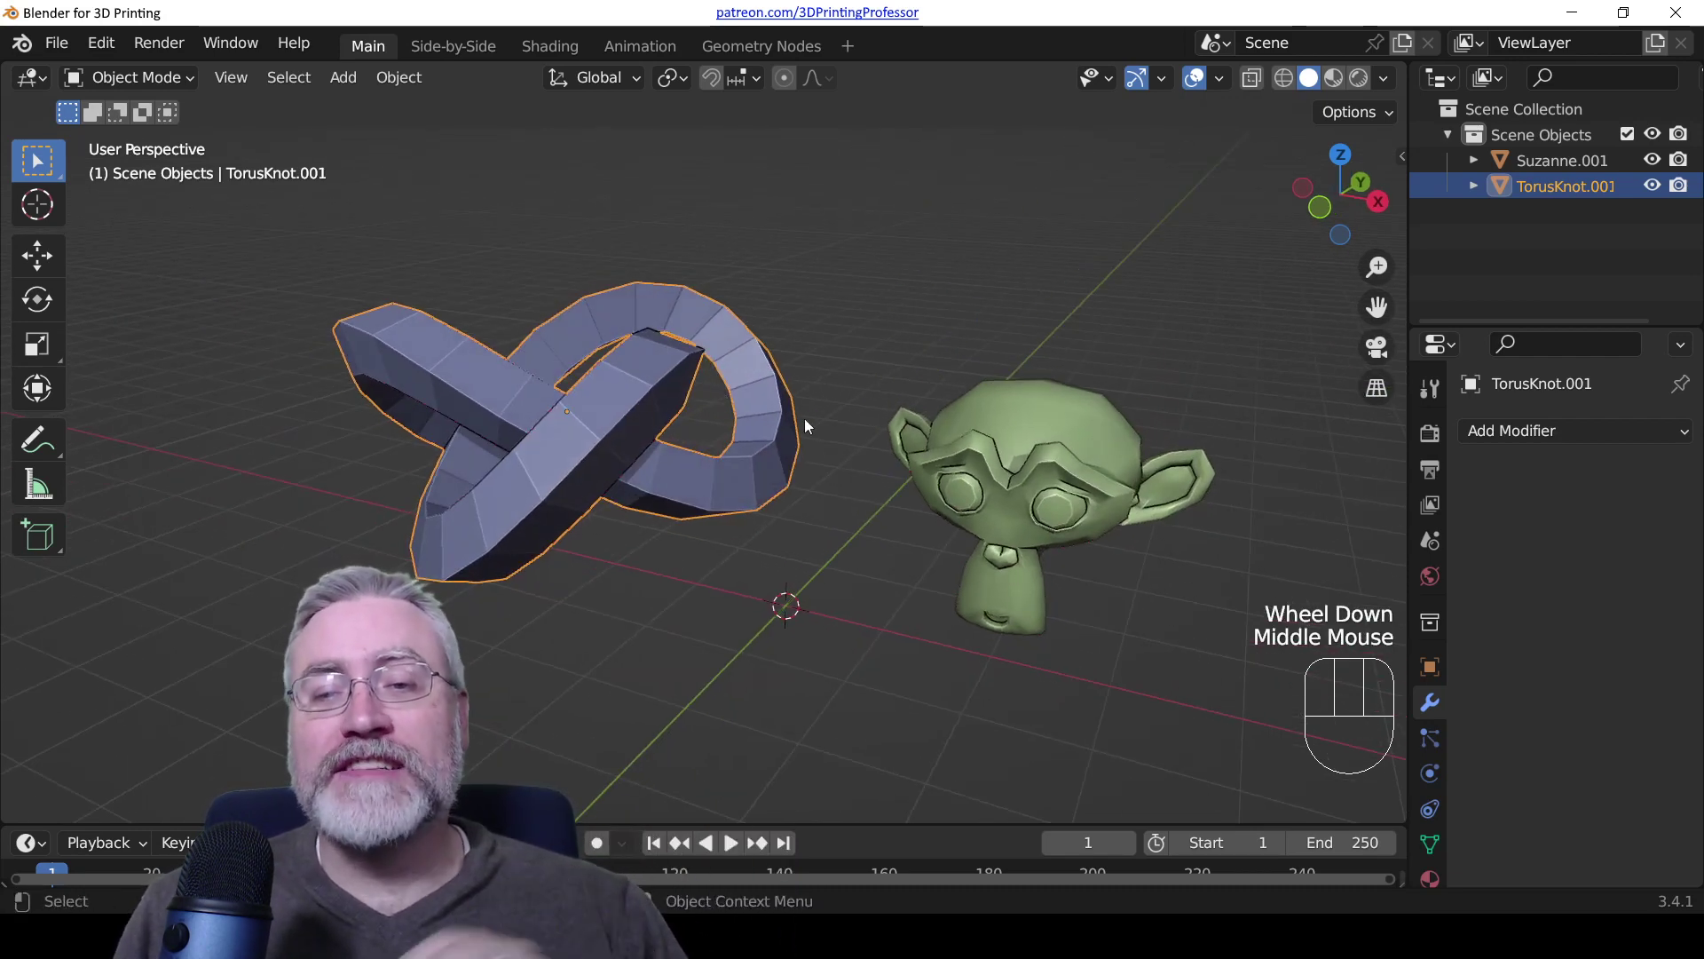
{"action": "right_click", "coordinate": [991, 415]}
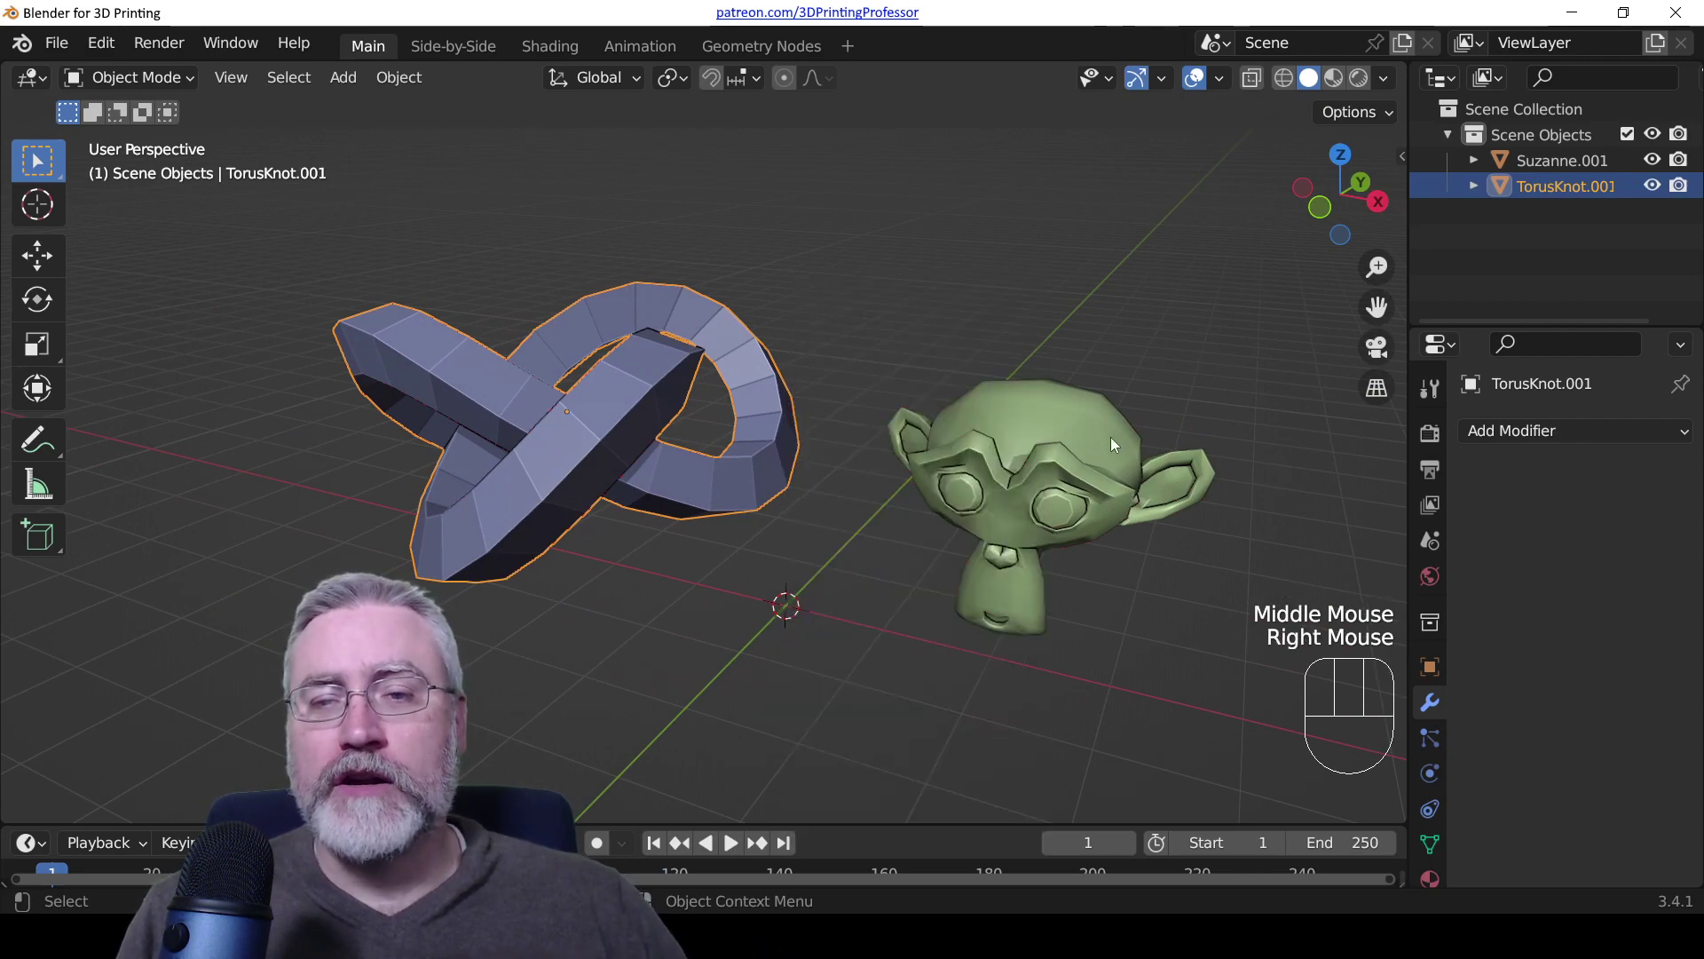
Step: Select Suzanne.001, shade it flat, then pan and orbit to view both faceted meshes
{"action": "left_click", "coordinate": [1105, 437]}
{"action": "right_click", "coordinate": [1063, 429]}
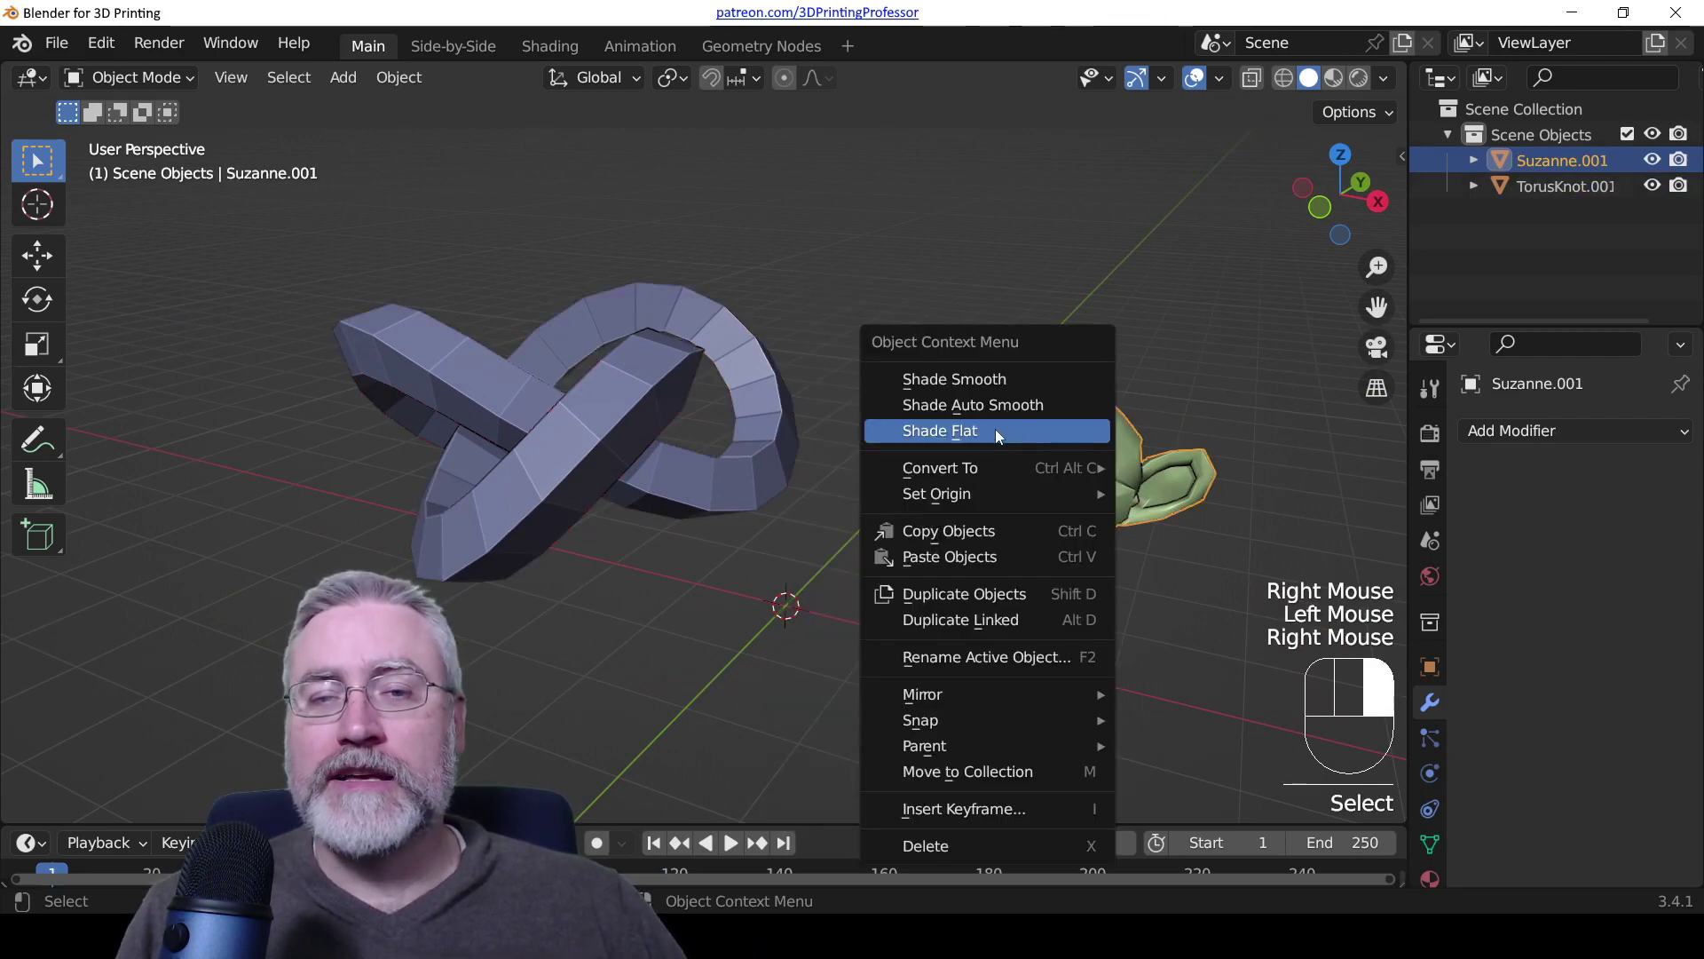
{"action": "left_click", "coordinate": [994, 431]}
{"action": "scroll", "coordinate": [1079, 485], "scroll_direction": "up", "scroll_amount": 1}
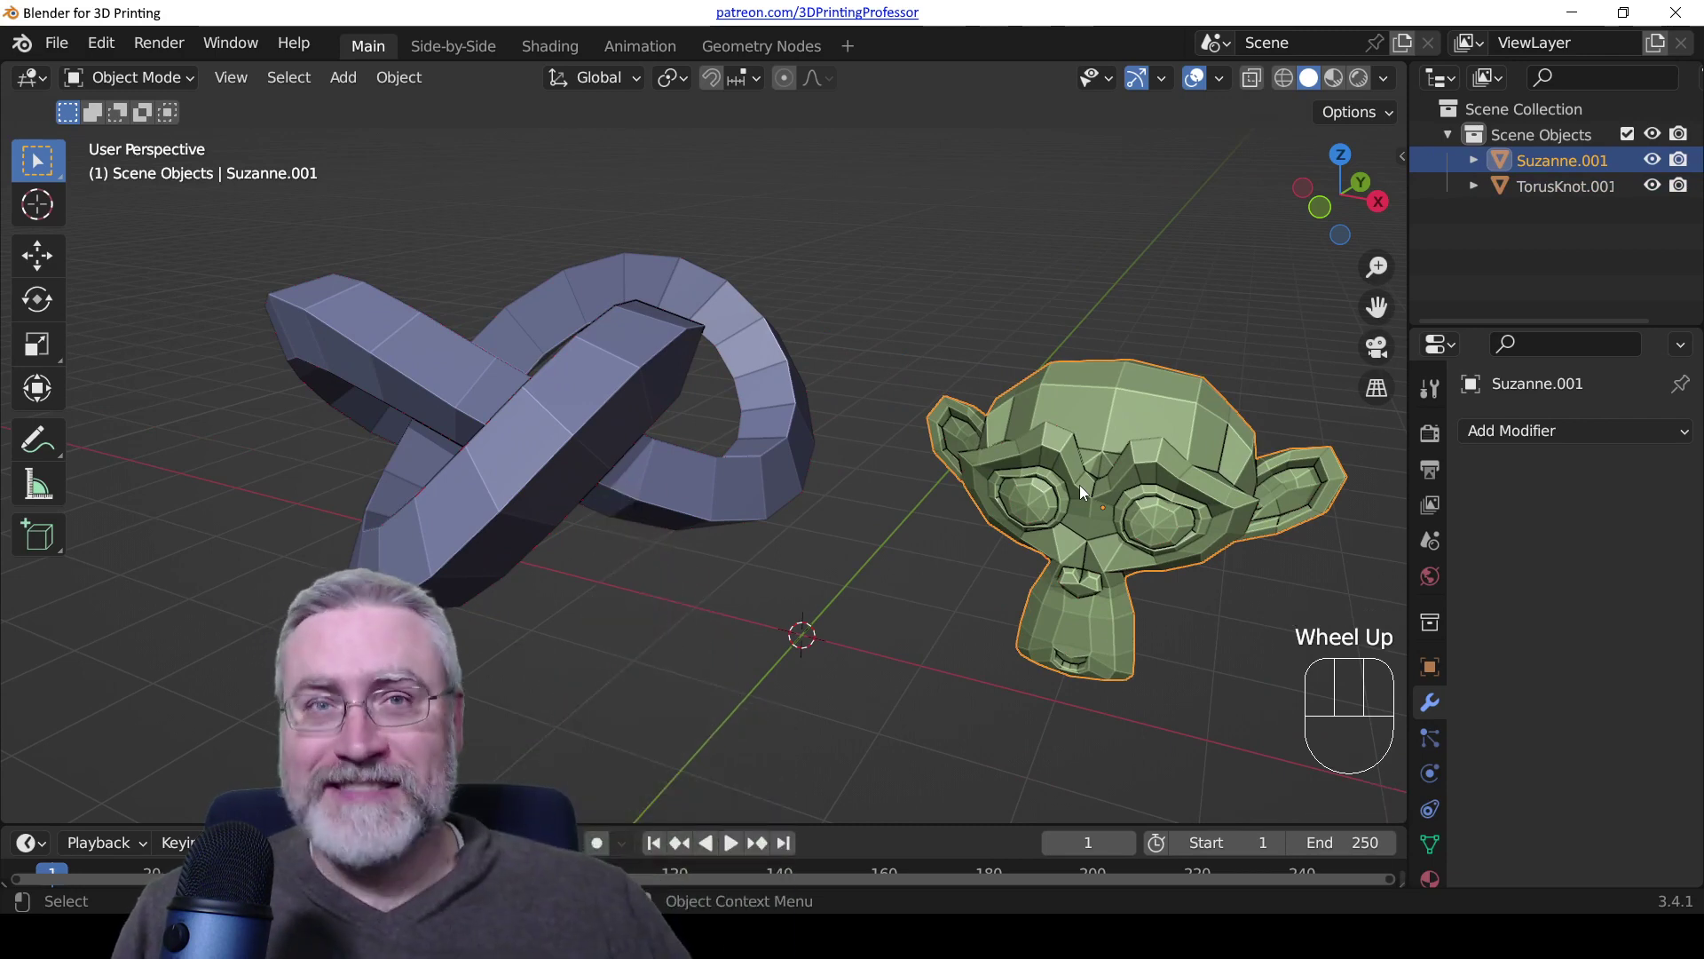
{"action": "middle_click_drag", "start_coordinate": [902, 451], "coordinate": [799, 478], "text": "shift"}
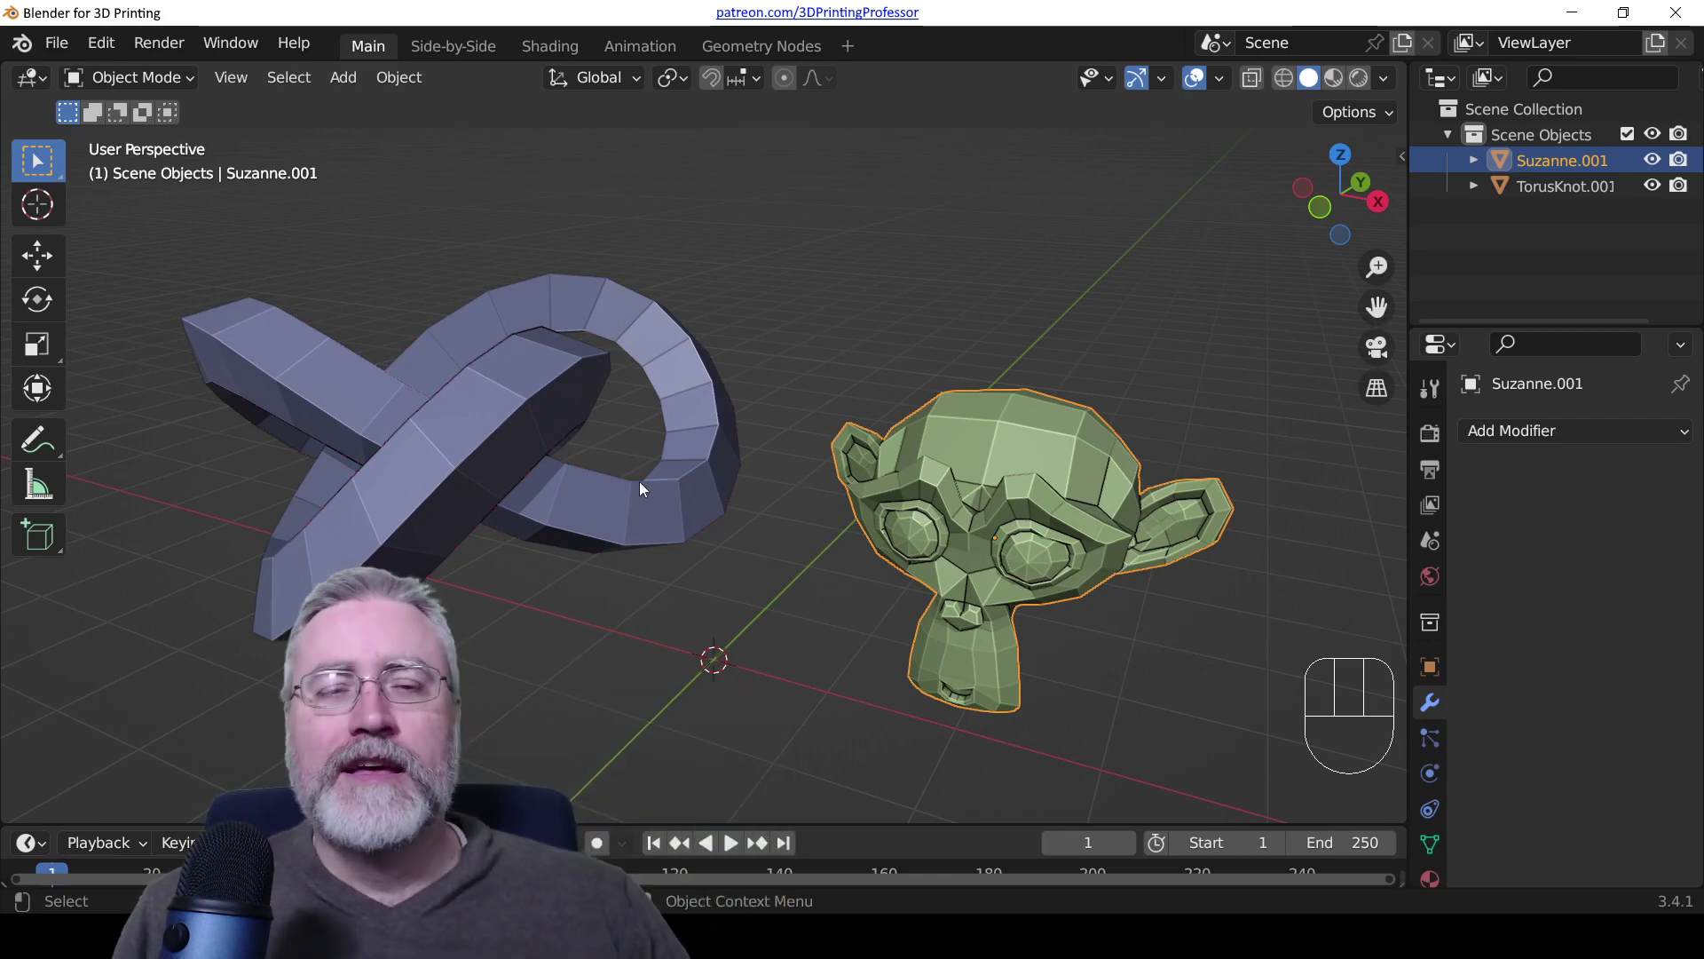
{"action": "middle_click_drag", "start_coordinate": [641, 472], "coordinate": [719, 451]}
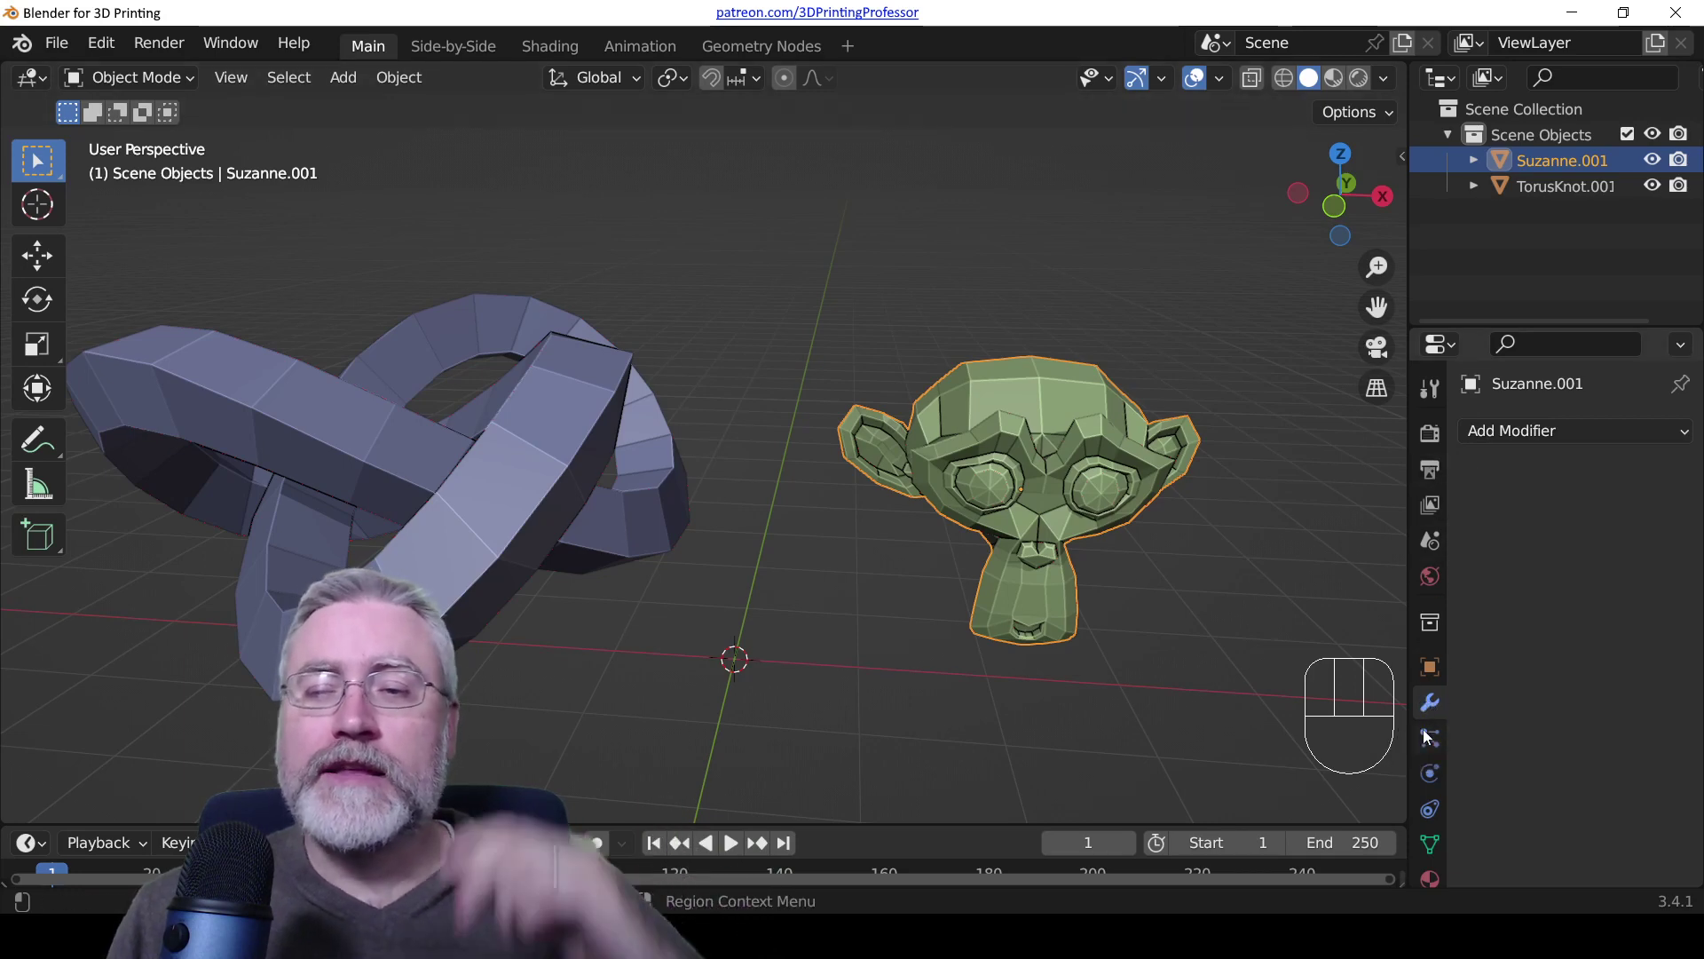
Step: Add a Subdivision Surface modifier to Suzanne.001 and raise Levels Viewport to 4
{"action": "left_click", "coordinate": [1528, 439]}
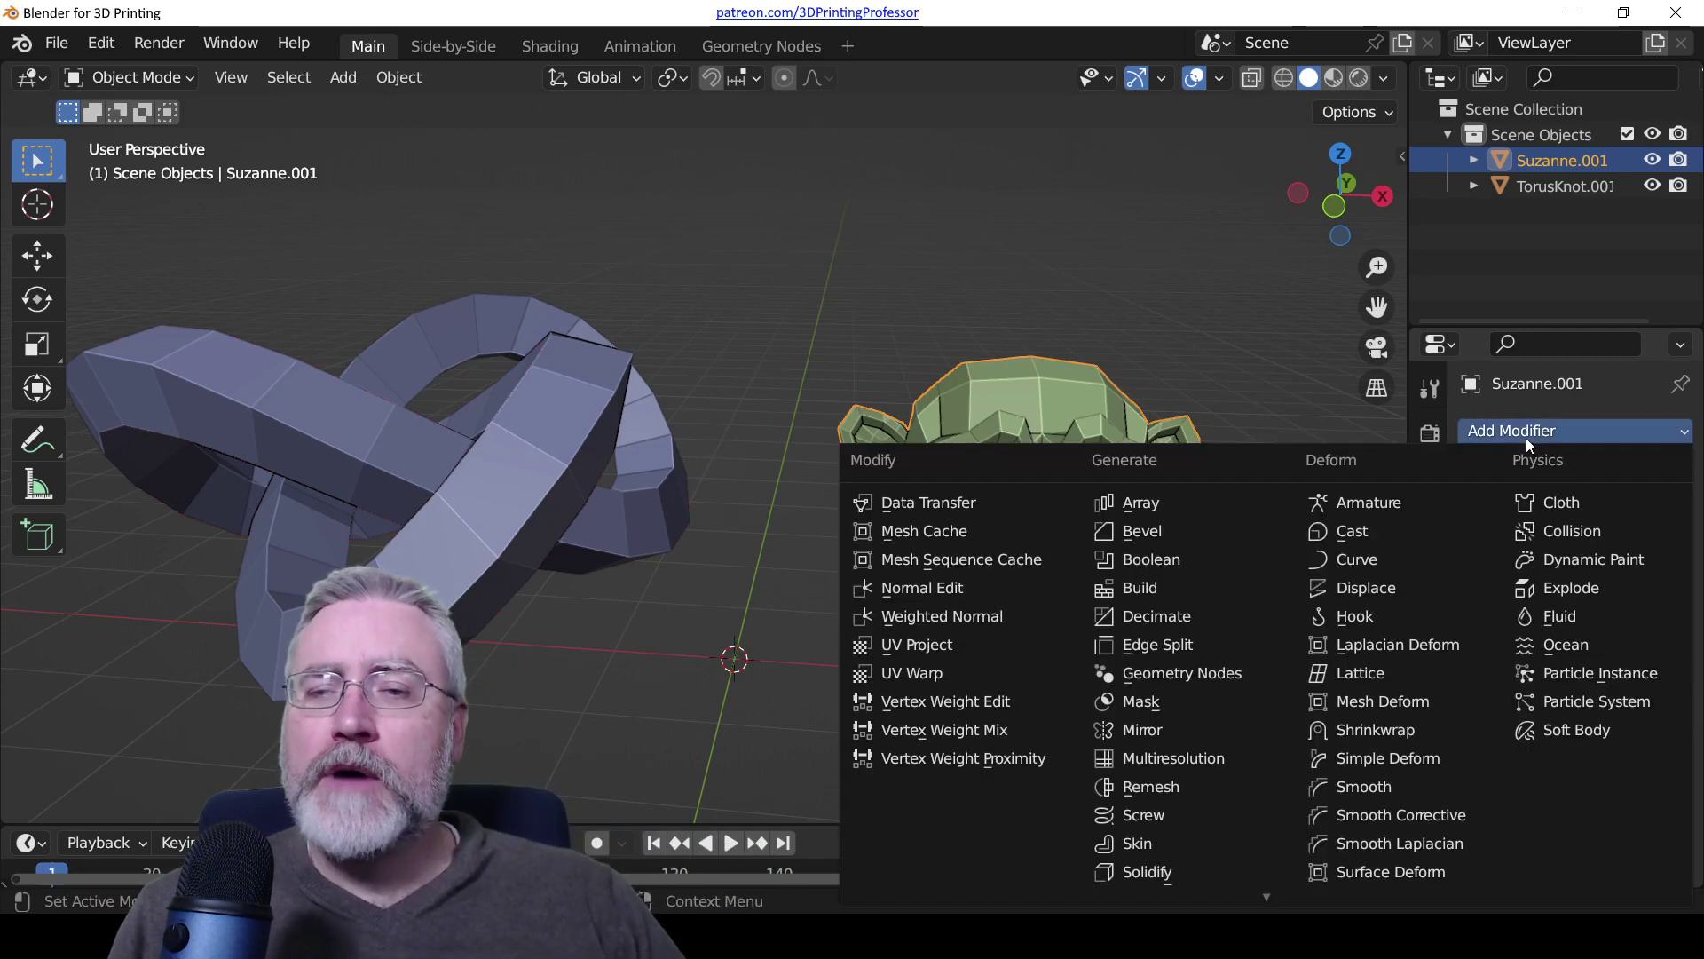
{"action": "scroll", "coordinate": [1264, 895], "scroll_direction": "down", "scroll_amount": 5}
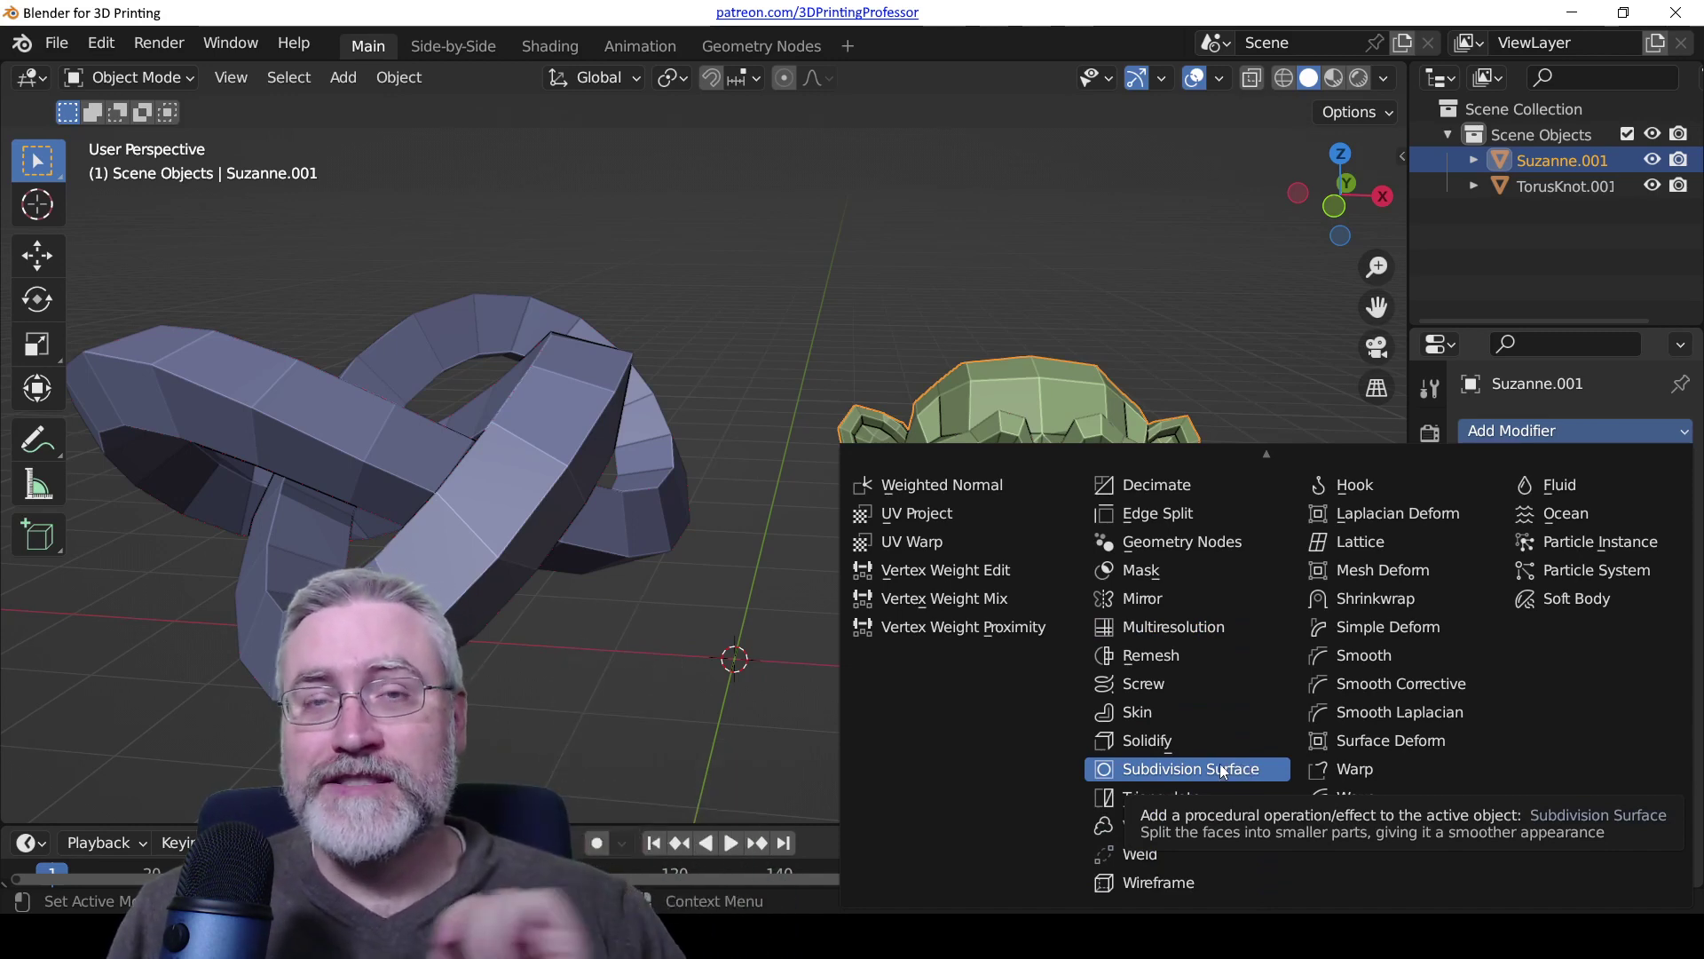
{"action": "left_click", "coordinate": [1218, 765]}
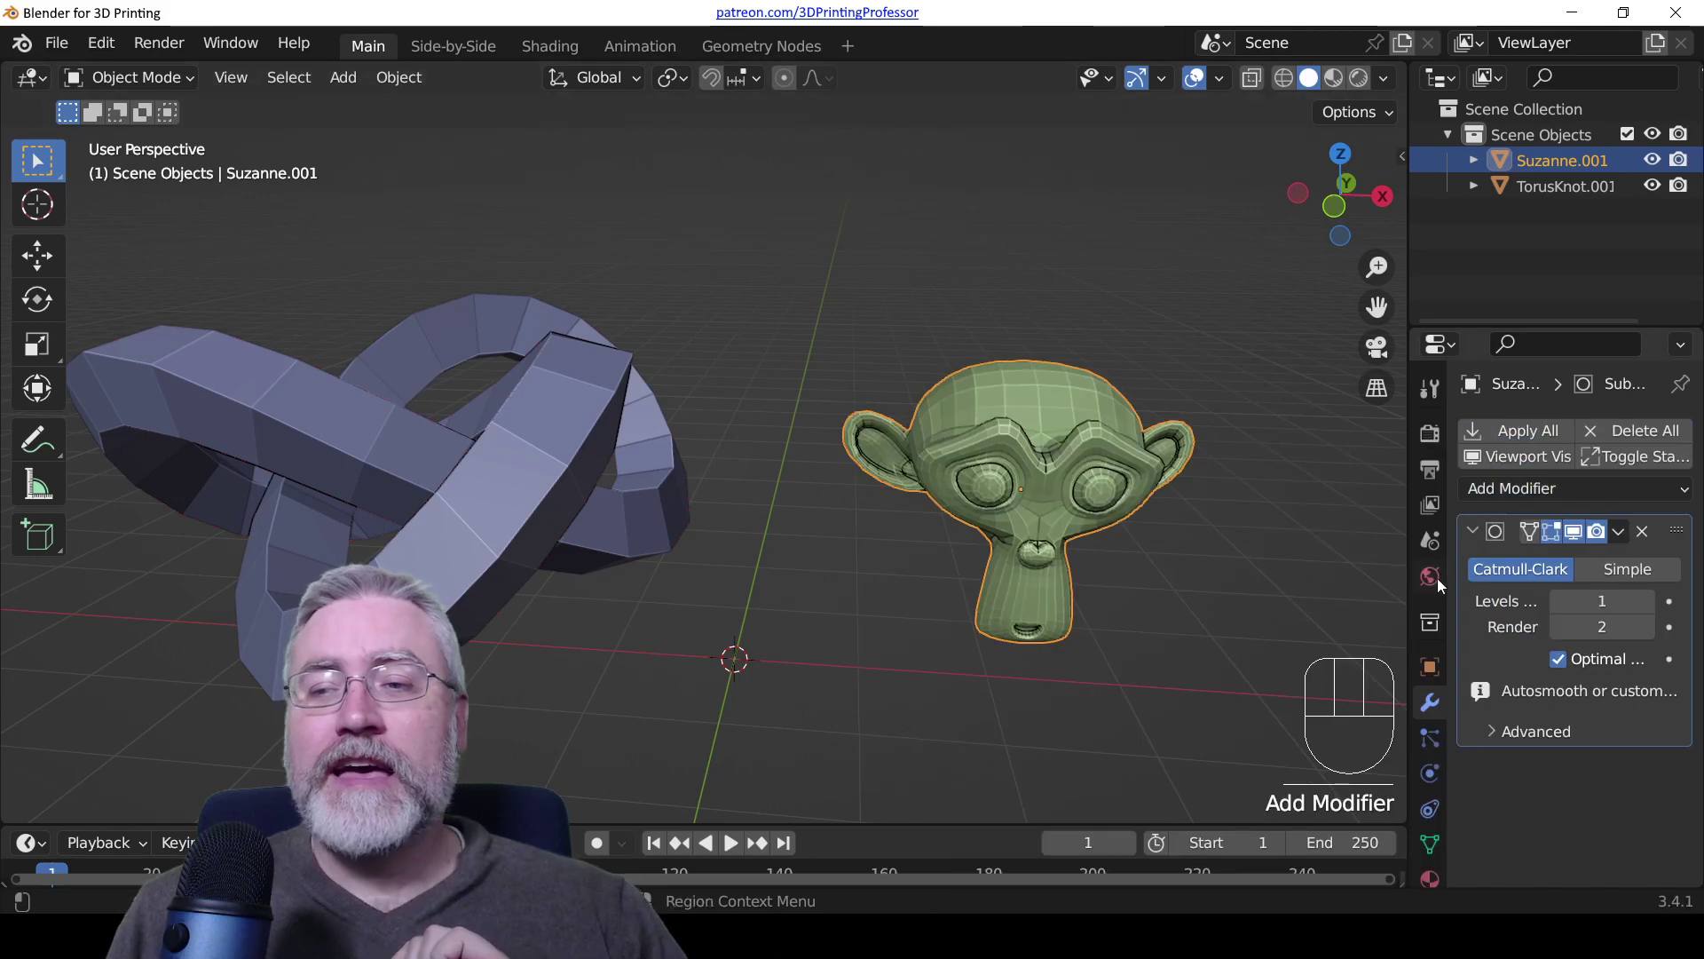
{"action": "left_click", "coordinate": [1649, 604]}
{"action": "left_click", "coordinate": [1649, 604]}
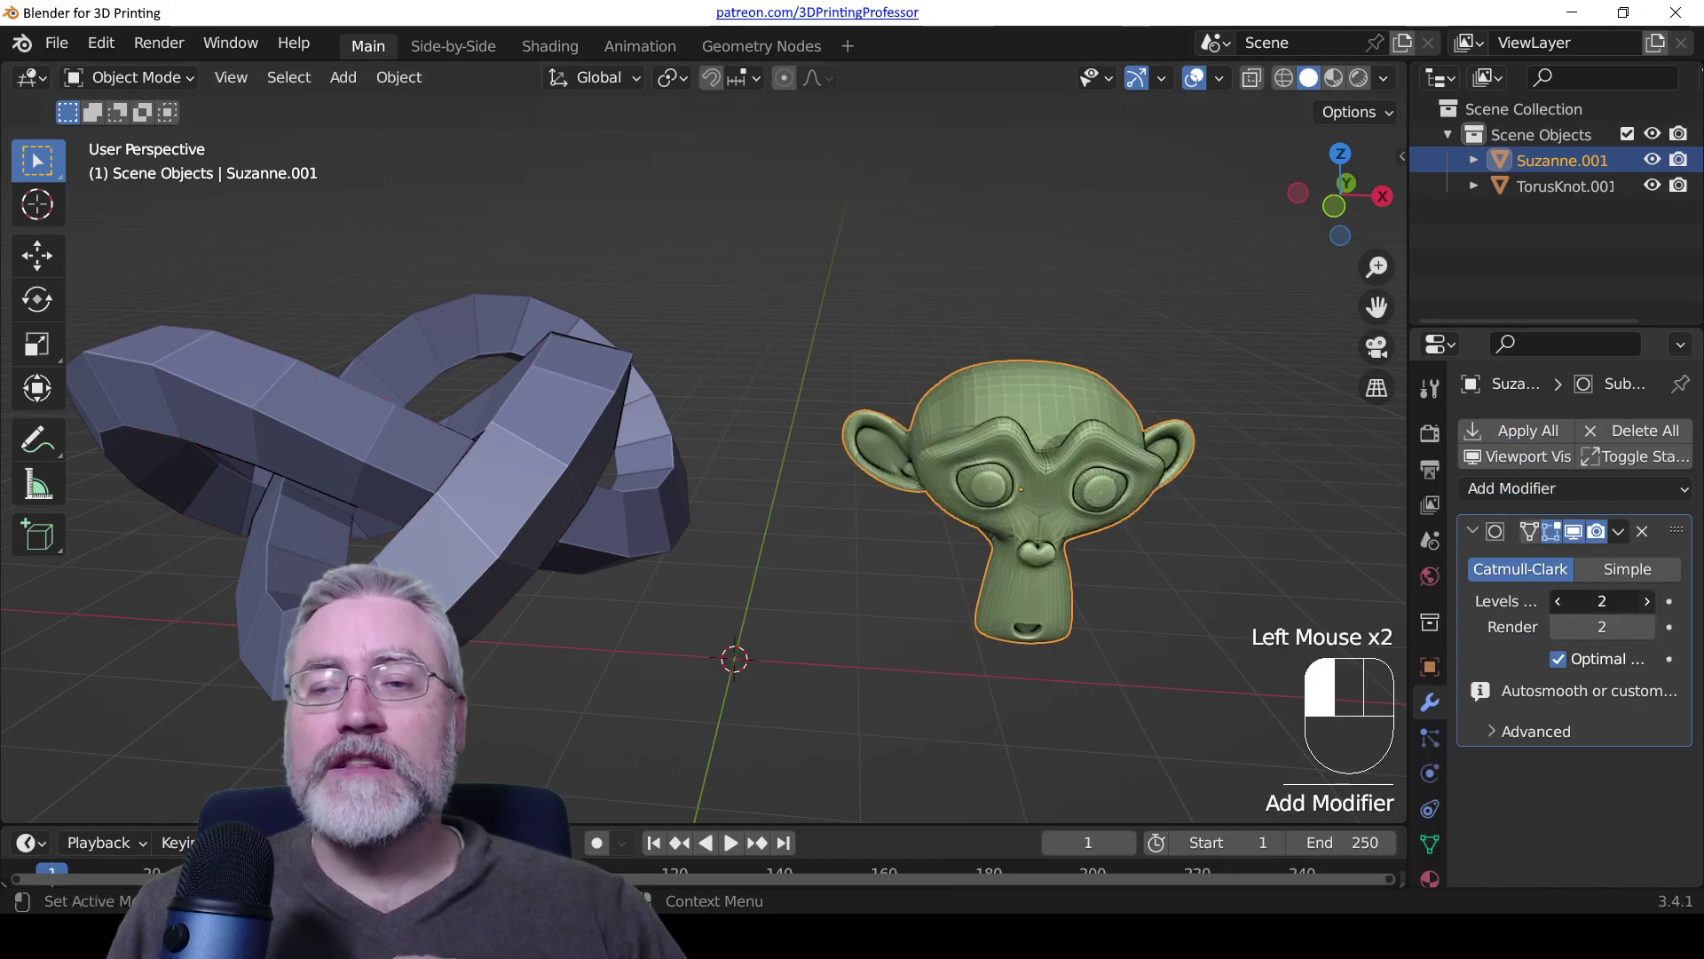
{"action": "left_click", "coordinate": [1650, 603]}
{"action": "middle_click_drag", "start_coordinate": [1188, 535], "coordinate": [897, 347]}
{"action": "scroll", "coordinate": [1060, 473], "scroll_direction": "up", "scroll_amount": 2}
{"action": "scroll", "coordinate": [1136, 482], "scroll_direction": "down", "scroll_amount": 1}
{"action": "key", "text": "Tab"}
{"action": "key", "text": "Tab"}
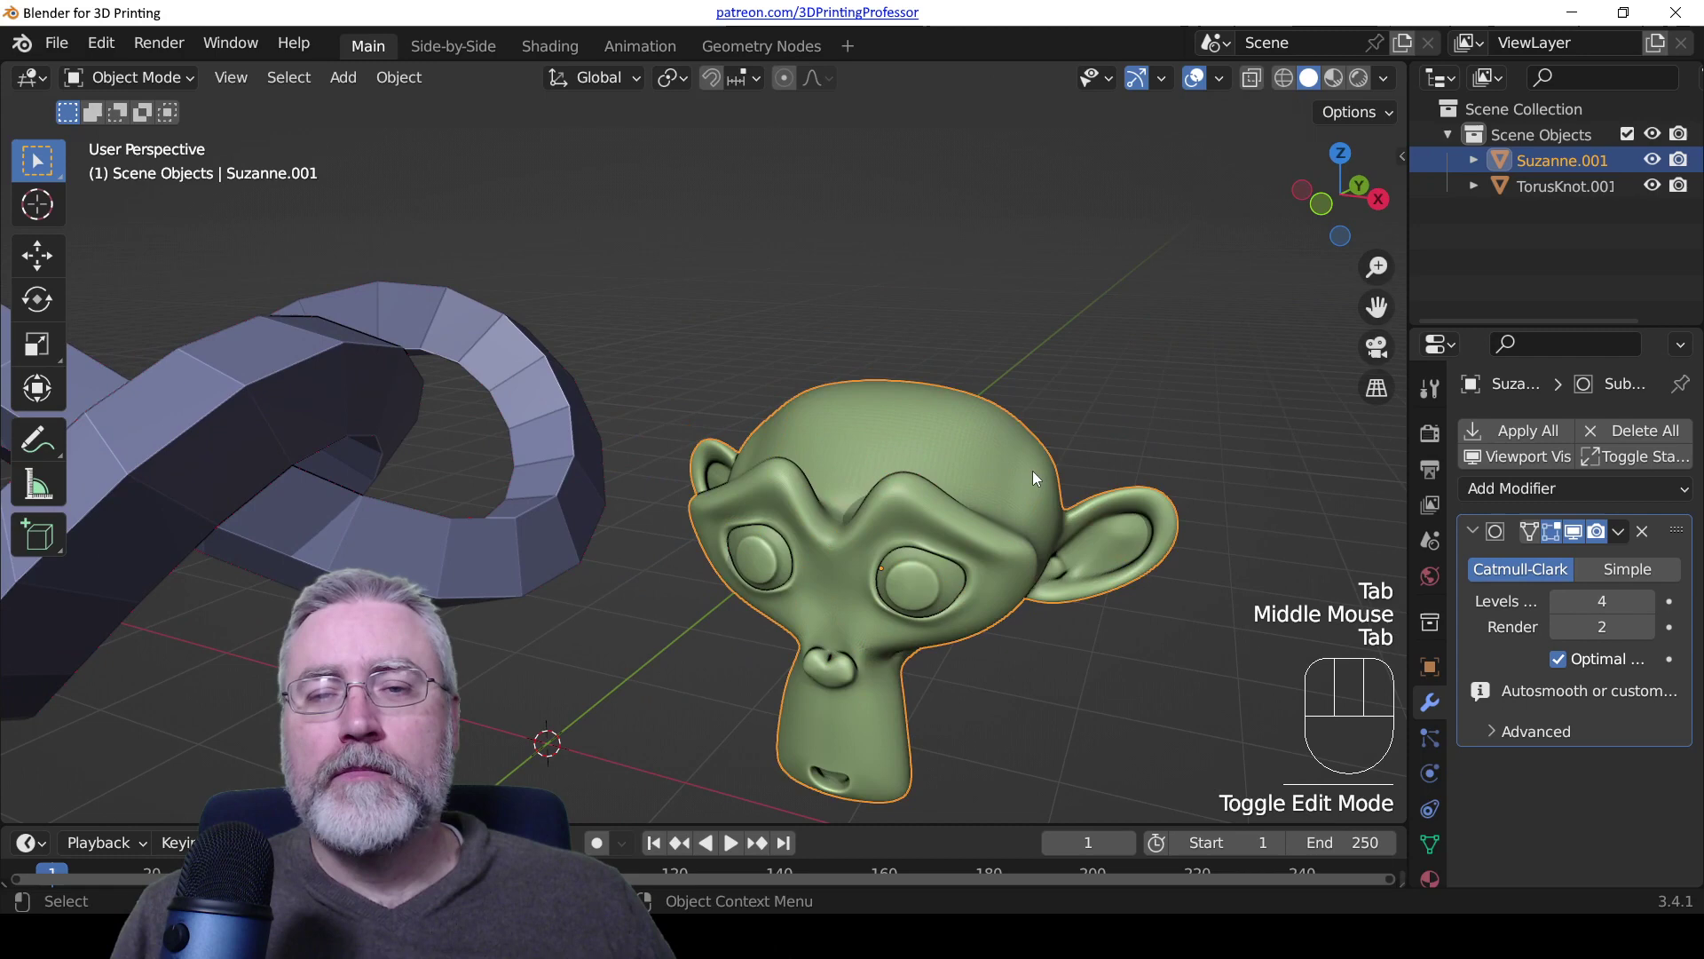
{"action": "scroll", "coordinate": [1033, 470], "scroll_direction": "up", "scroll_amount": 2}
{"action": "key", "text": "KP_1"}
{"action": "key", "text": "KP_2"}
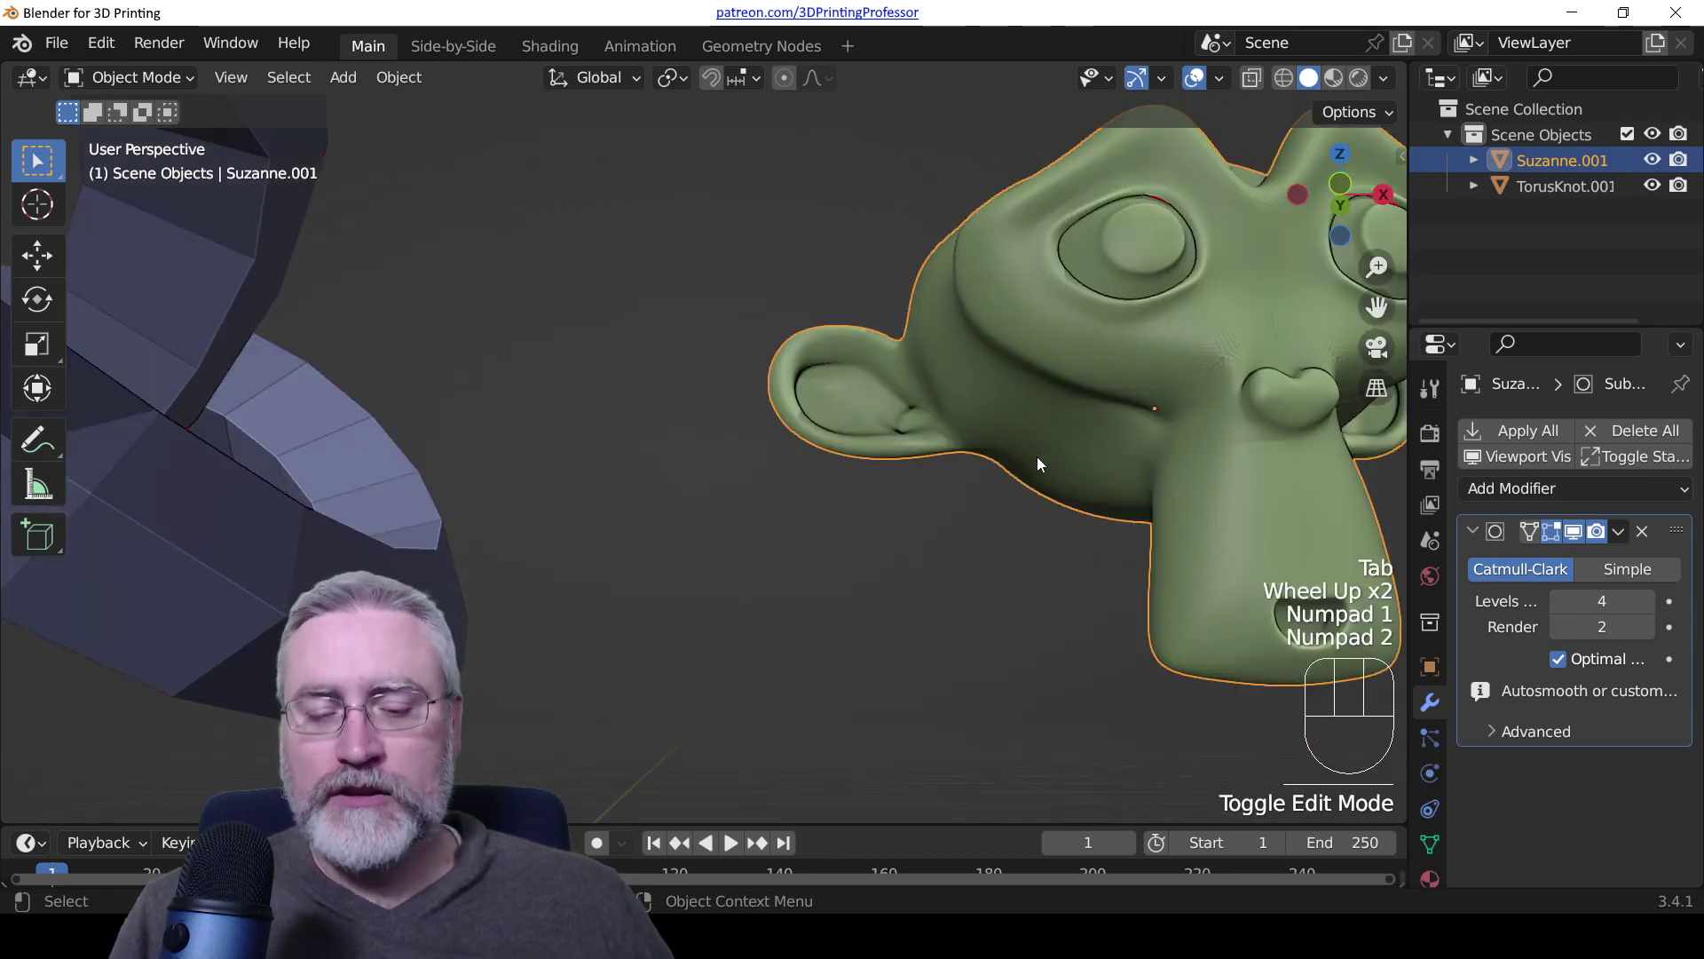
{"action": "key", "text": "KP_1"}
{"action": "middle_click_drag", "start_coordinate": [1058, 394], "coordinate": [918, 451], "text": "shift"}
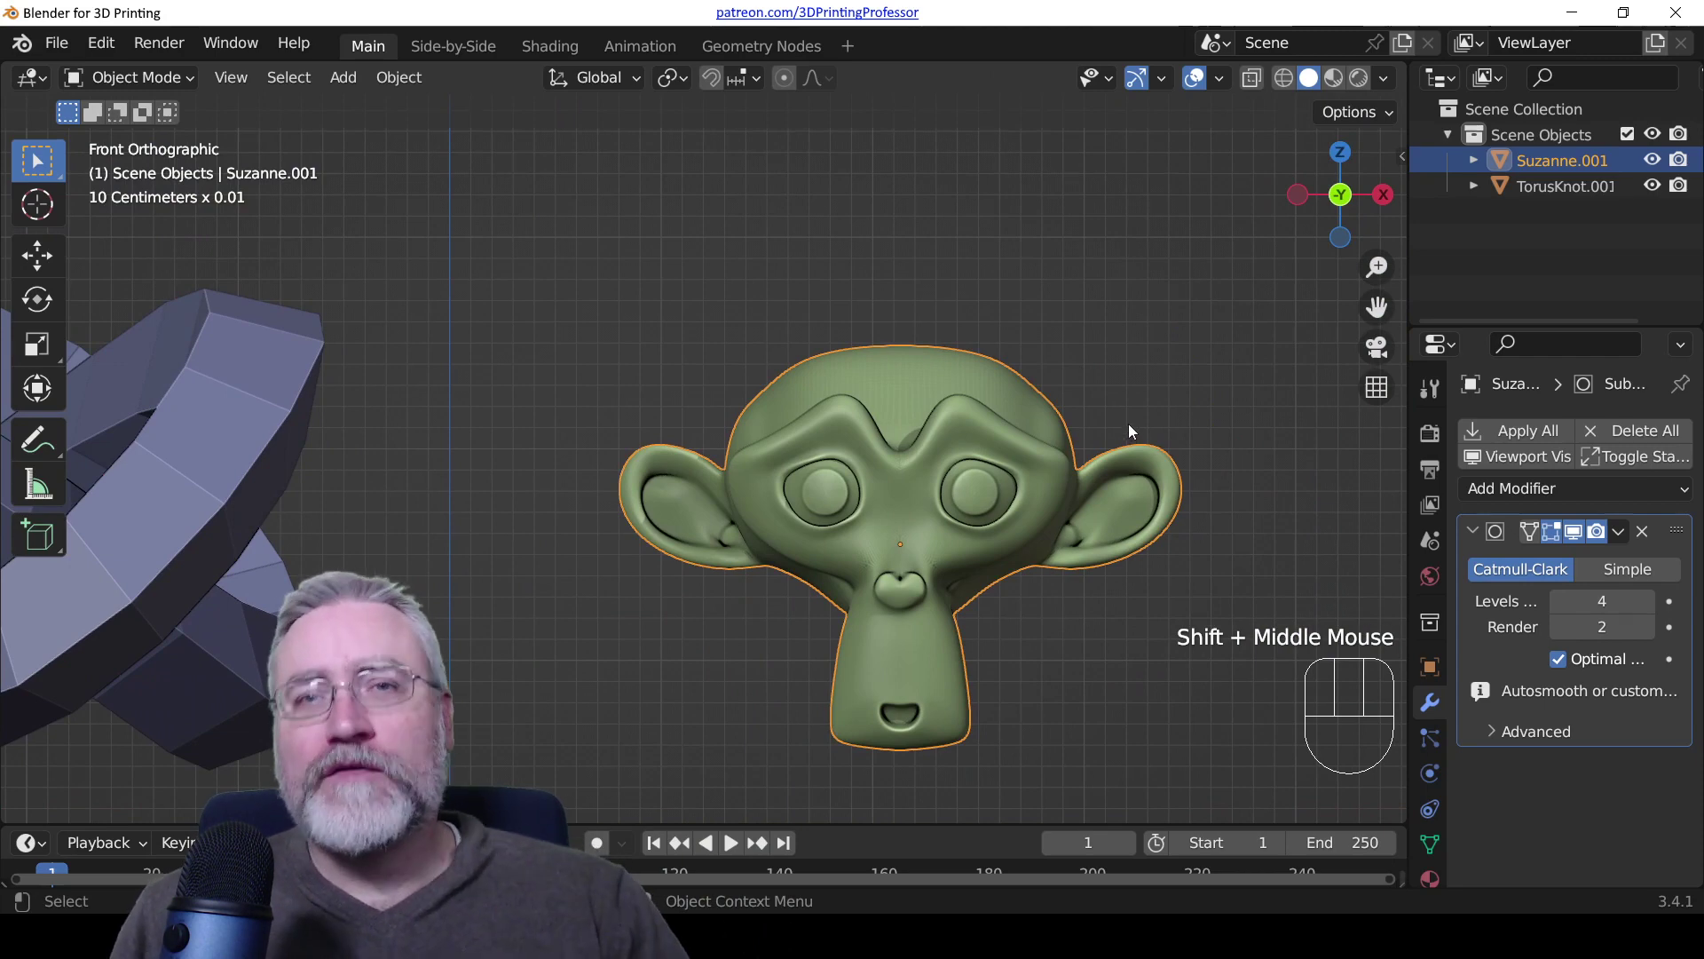
{"action": "middle_click_drag", "start_coordinate": [1070, 421], "coordinate": [931, 491]}
{"action": "key", "text": "Tab"}
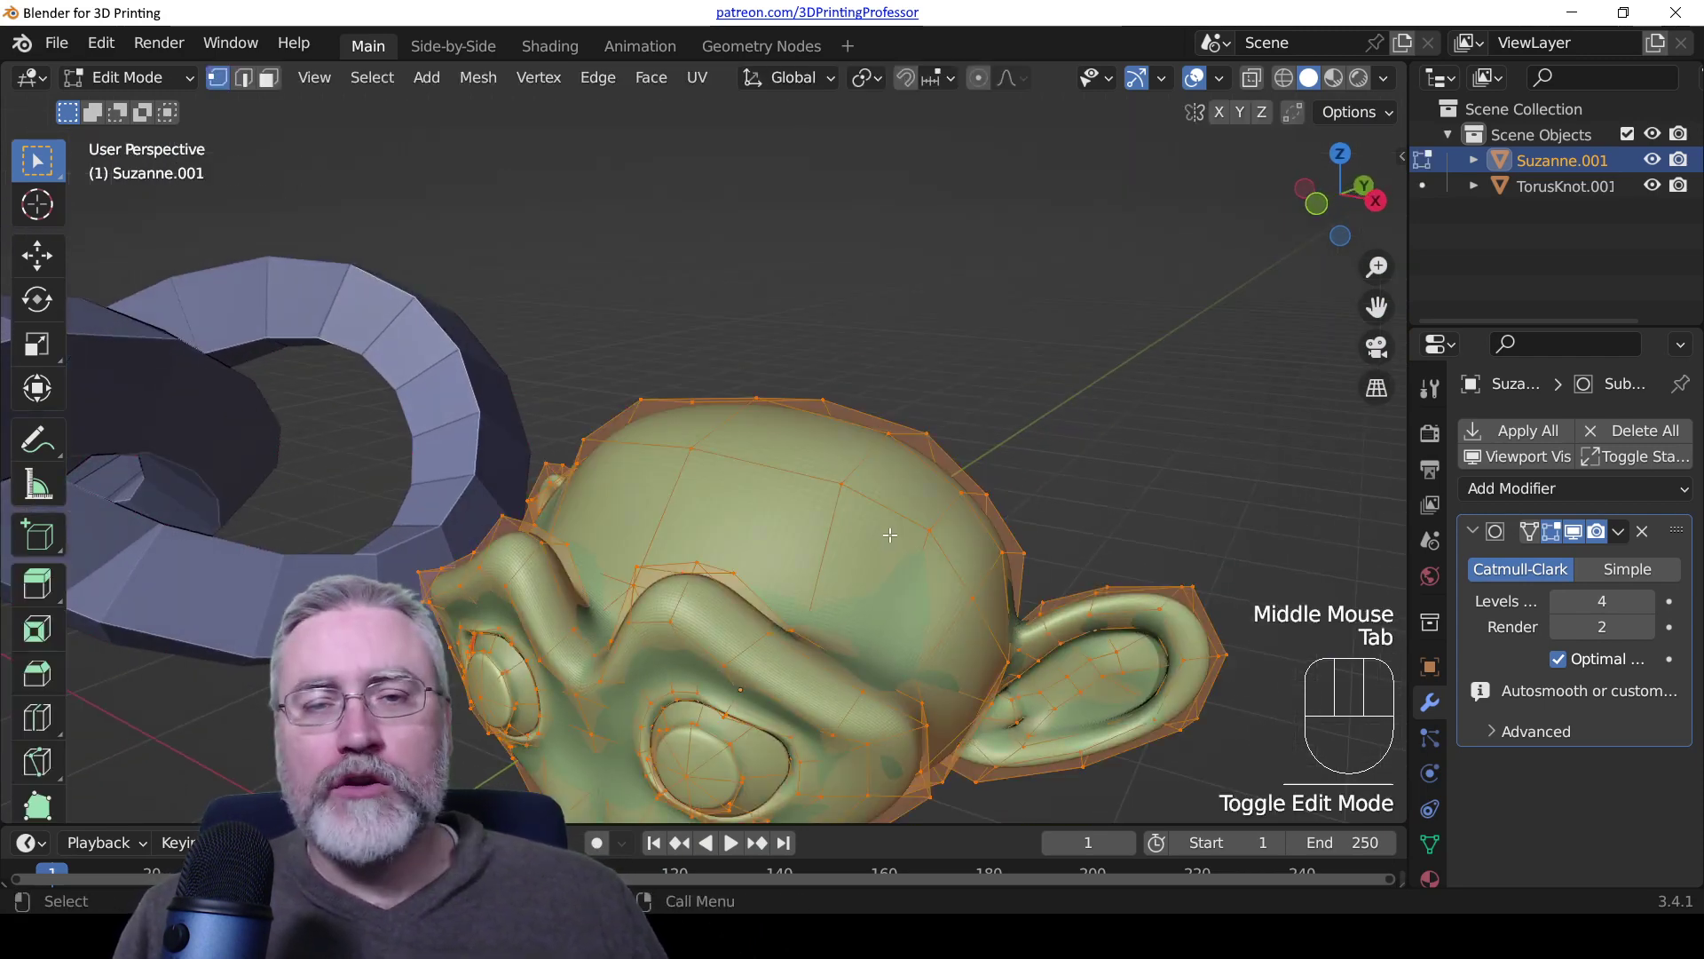
{"action": "key", "text": "Tab"}
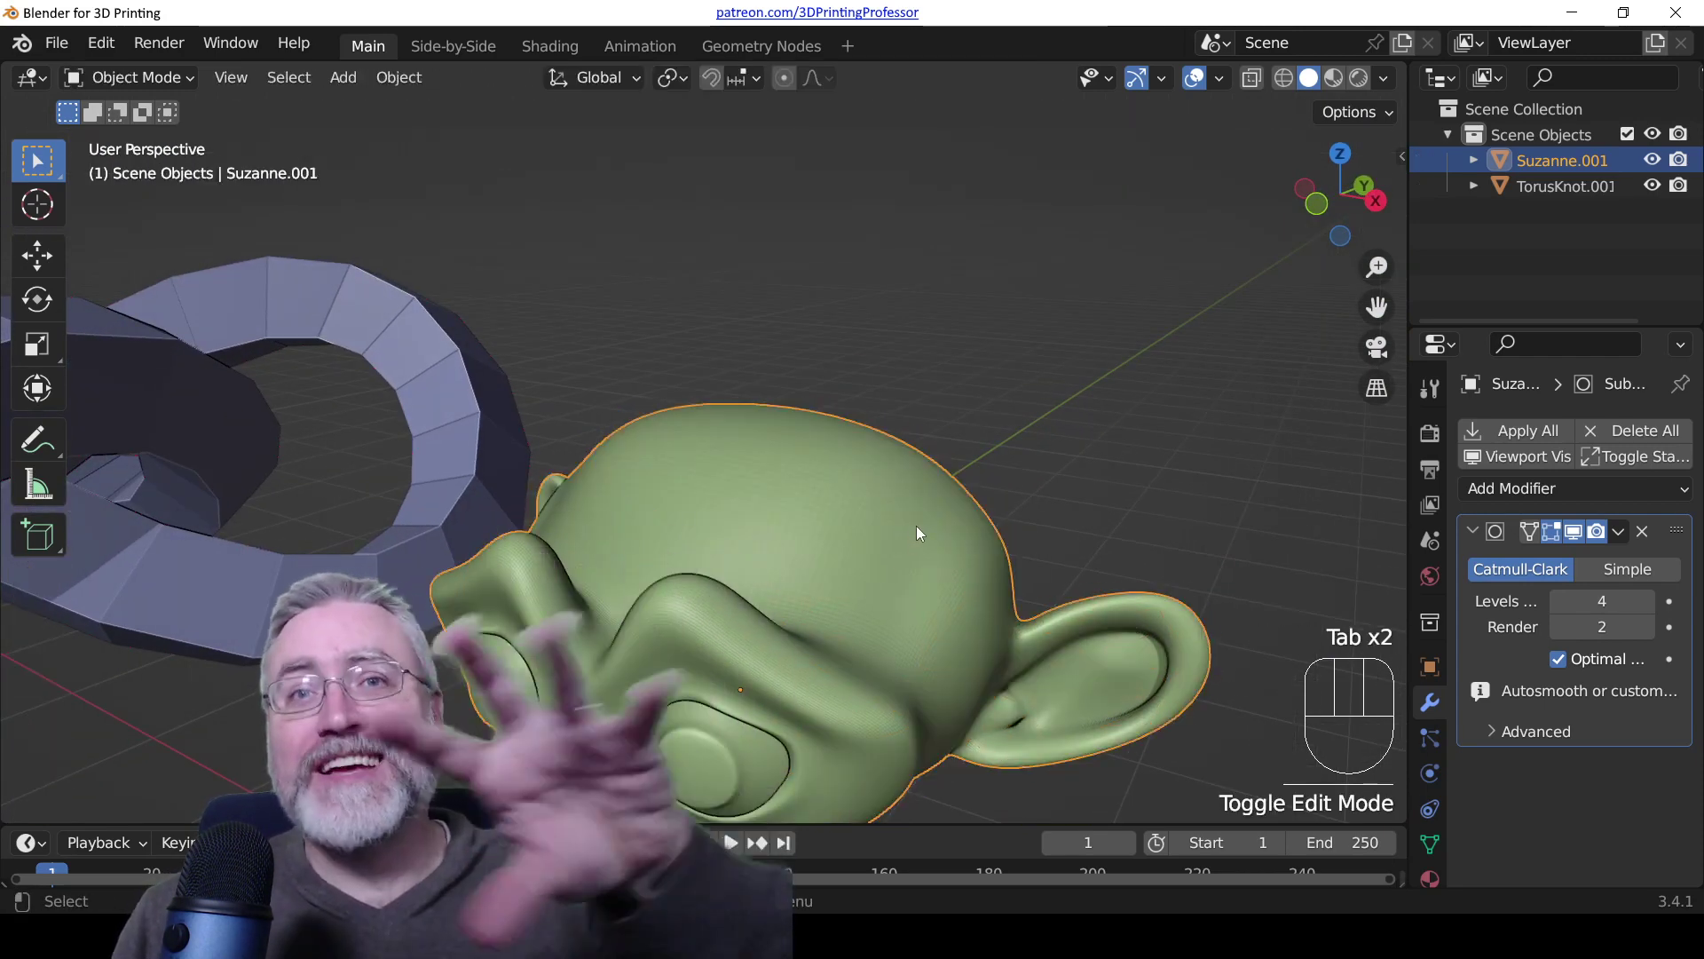
{"action": "scroll", "coordinate": [856, 530], "scroll_direction": "down", "scroll_amount": 1}
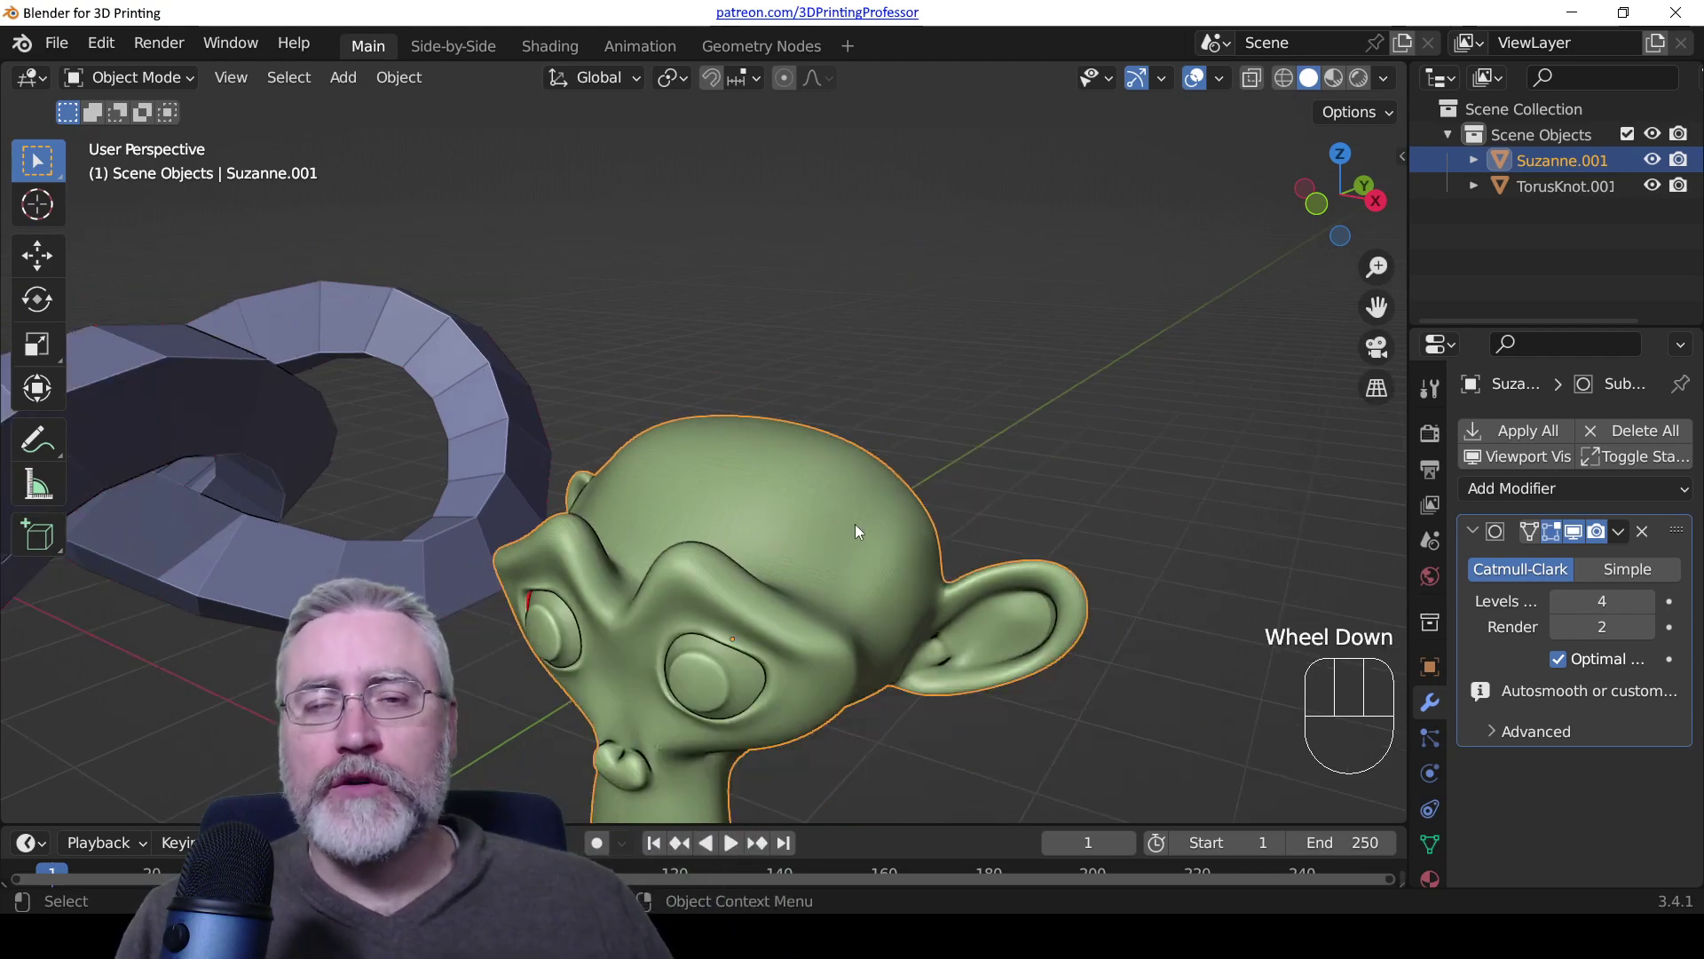
{"action": "middle_click_drag", "start_coordinate": [933, 585], "coordinate": [955, 532]}
{"action": "scroll", "coordinate": [955, 526], "scroll_direction": "up", "scroll_amount": 2}
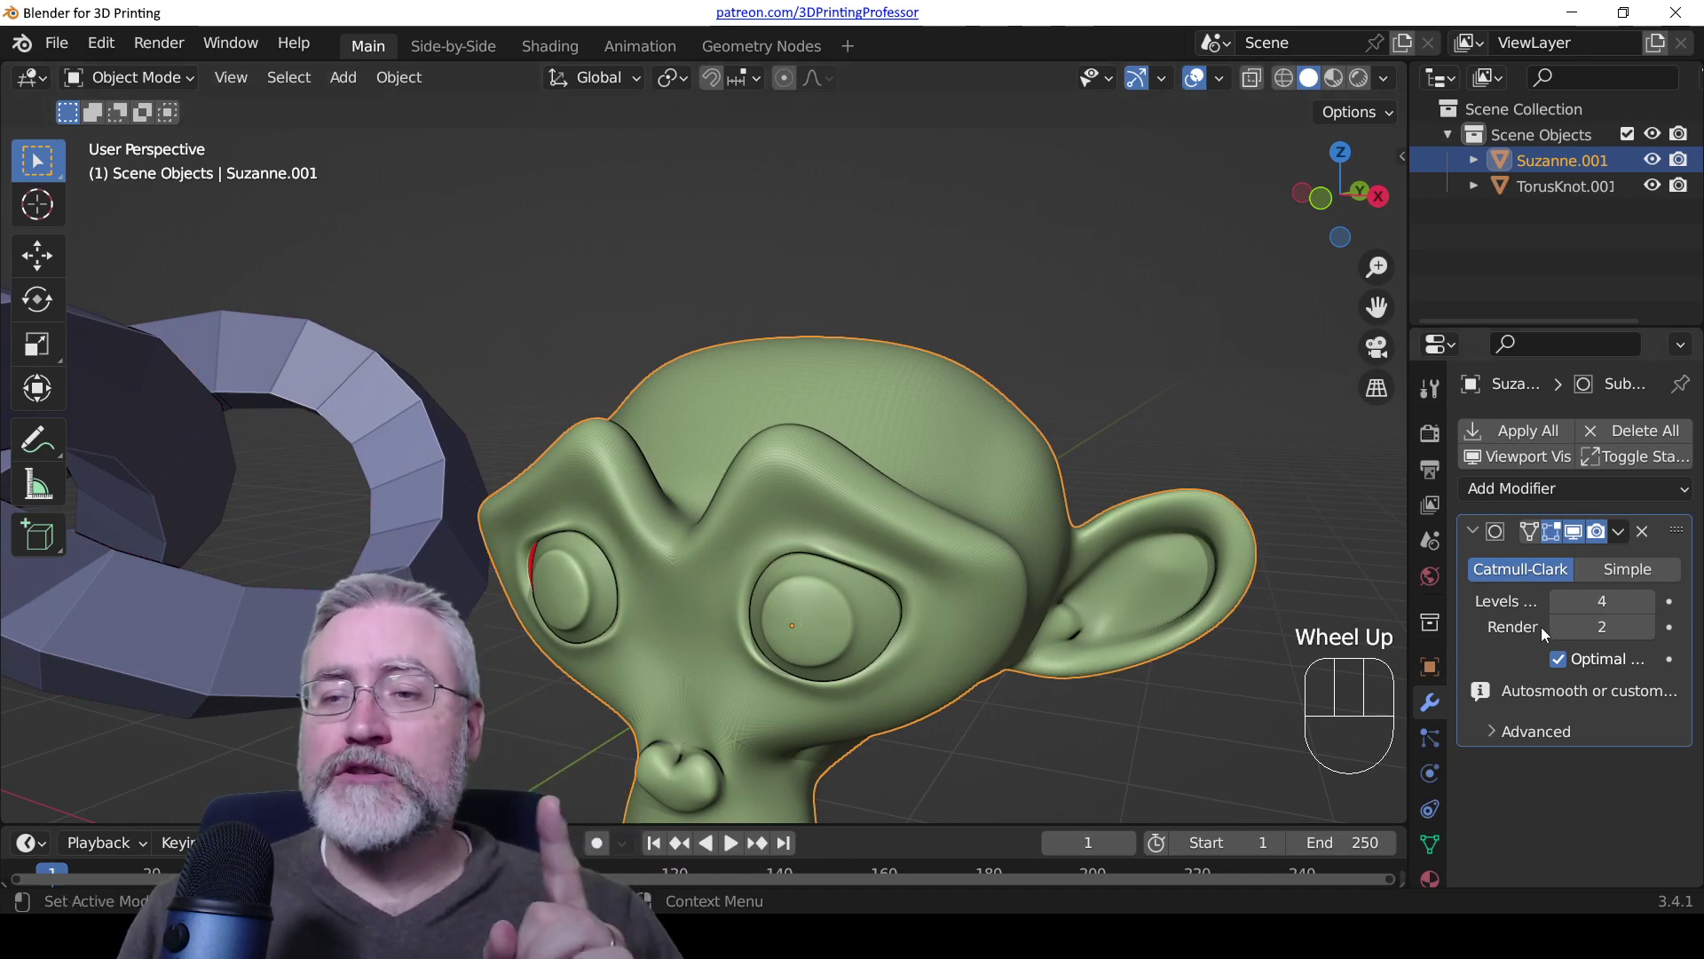
{"action": "left_click", "coordinate": [1575, 532]}
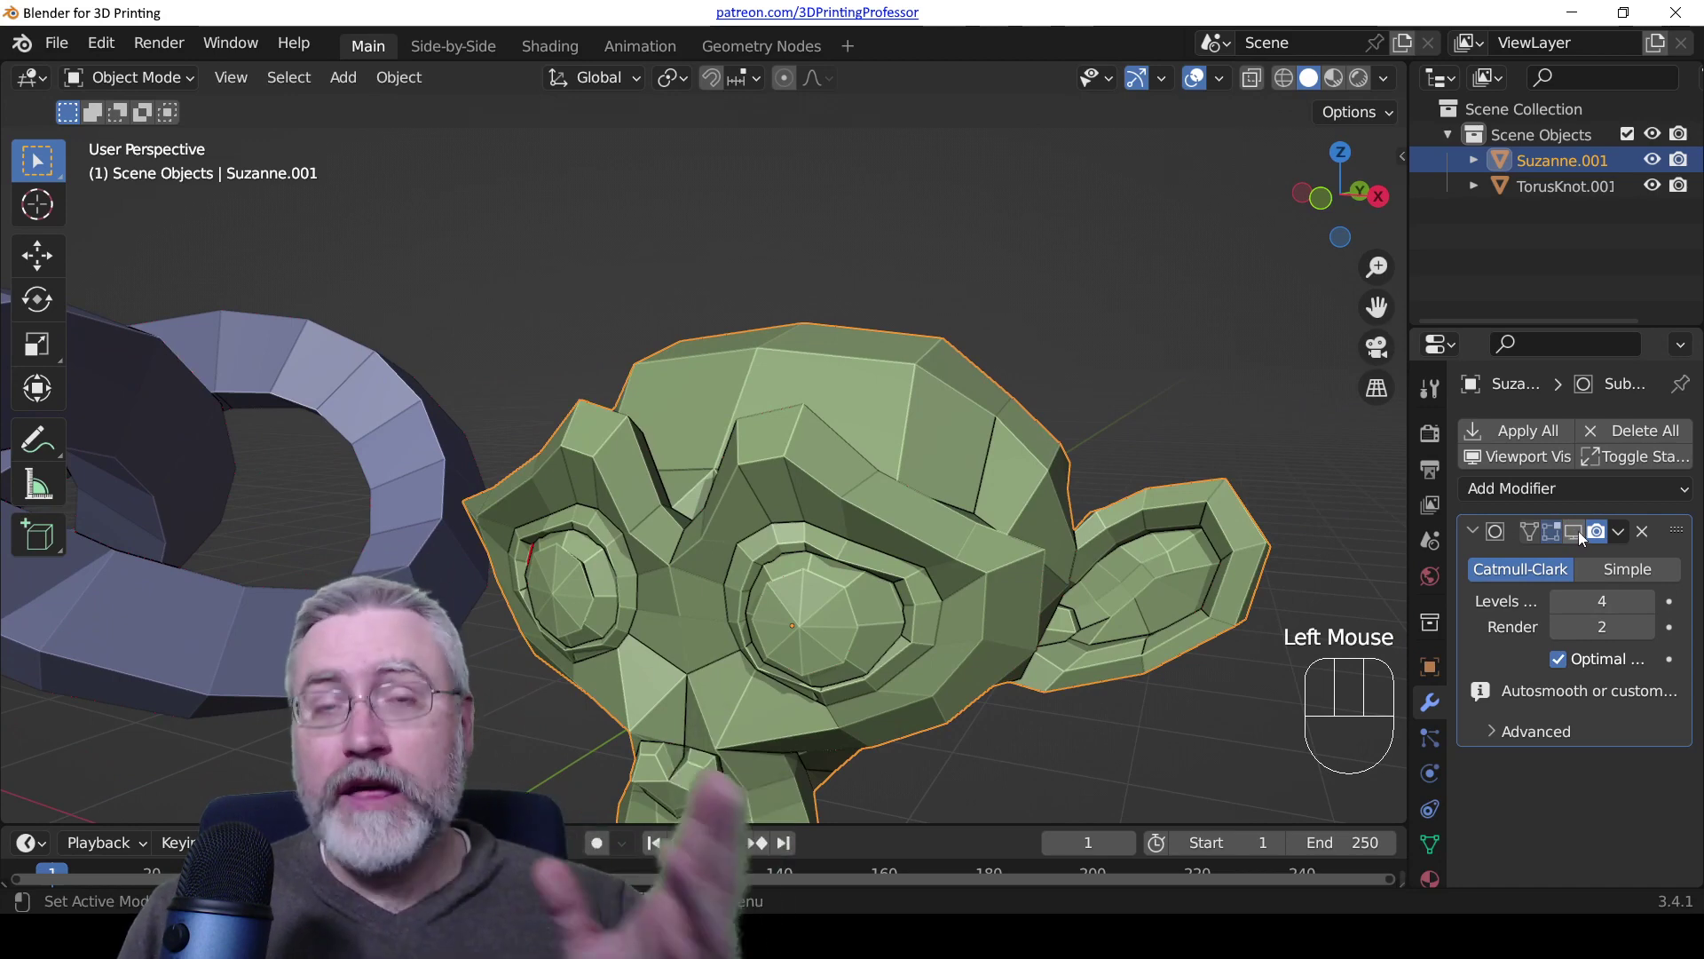
{"action": "scroll", "coordinate": [1065, 515], "scroll_direction": "down", "scroll_amount": 2}
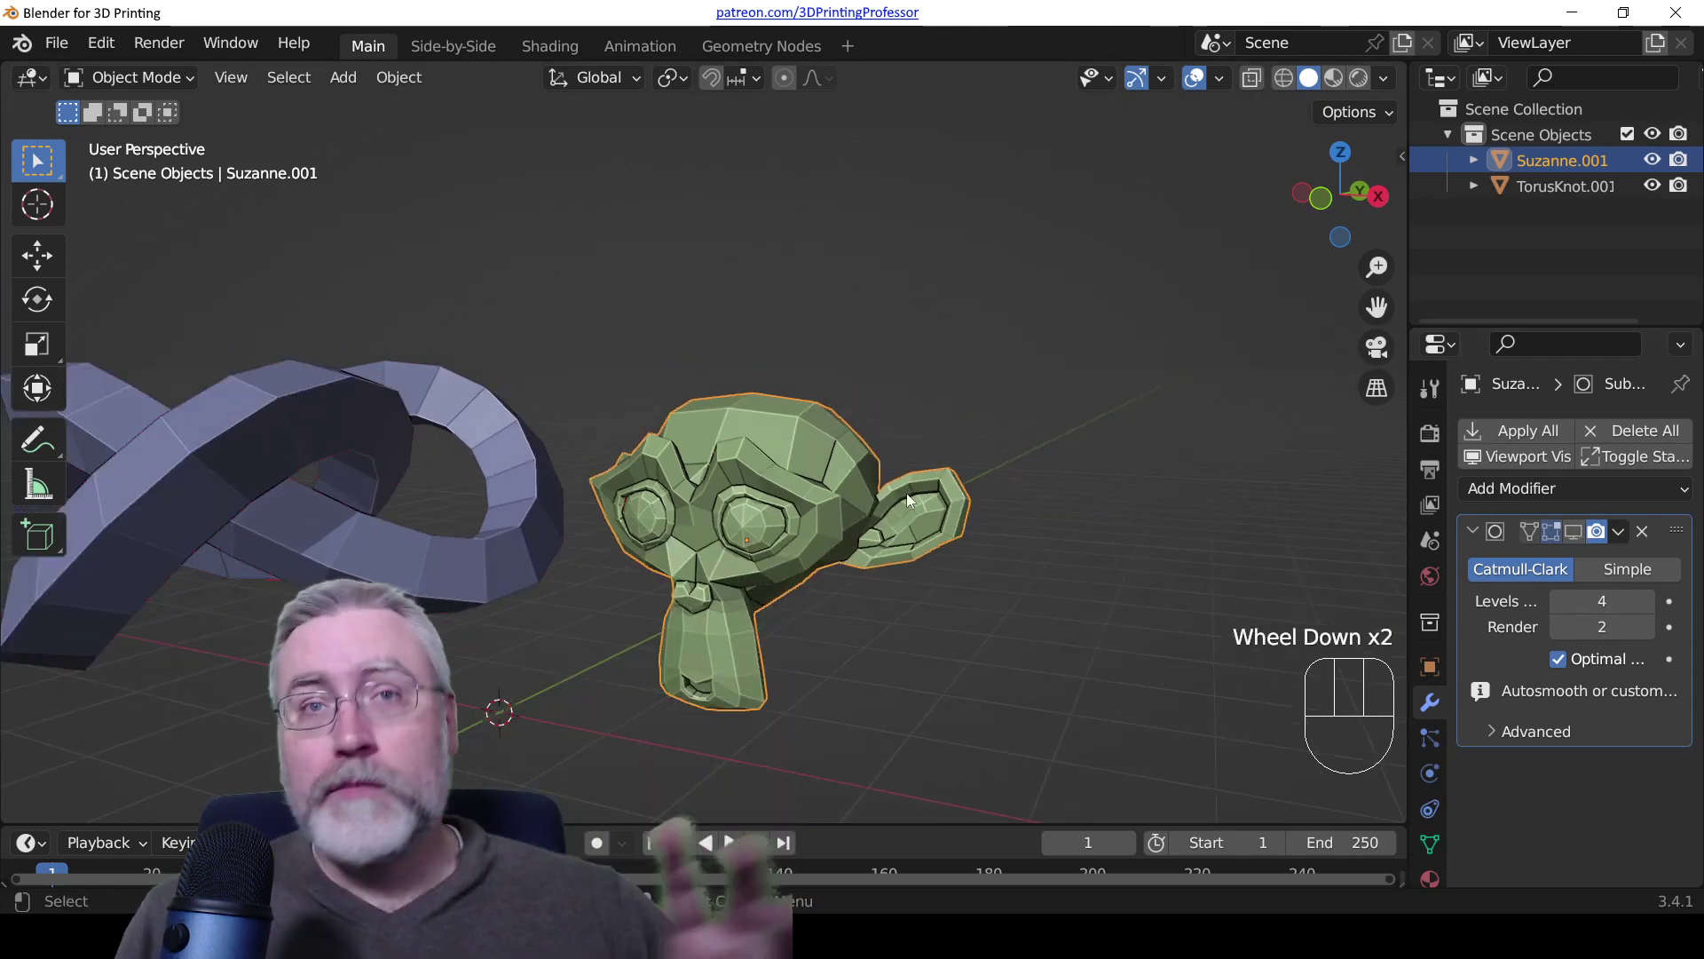
{"action": "left_click", "coordinate": [1574, 530]}
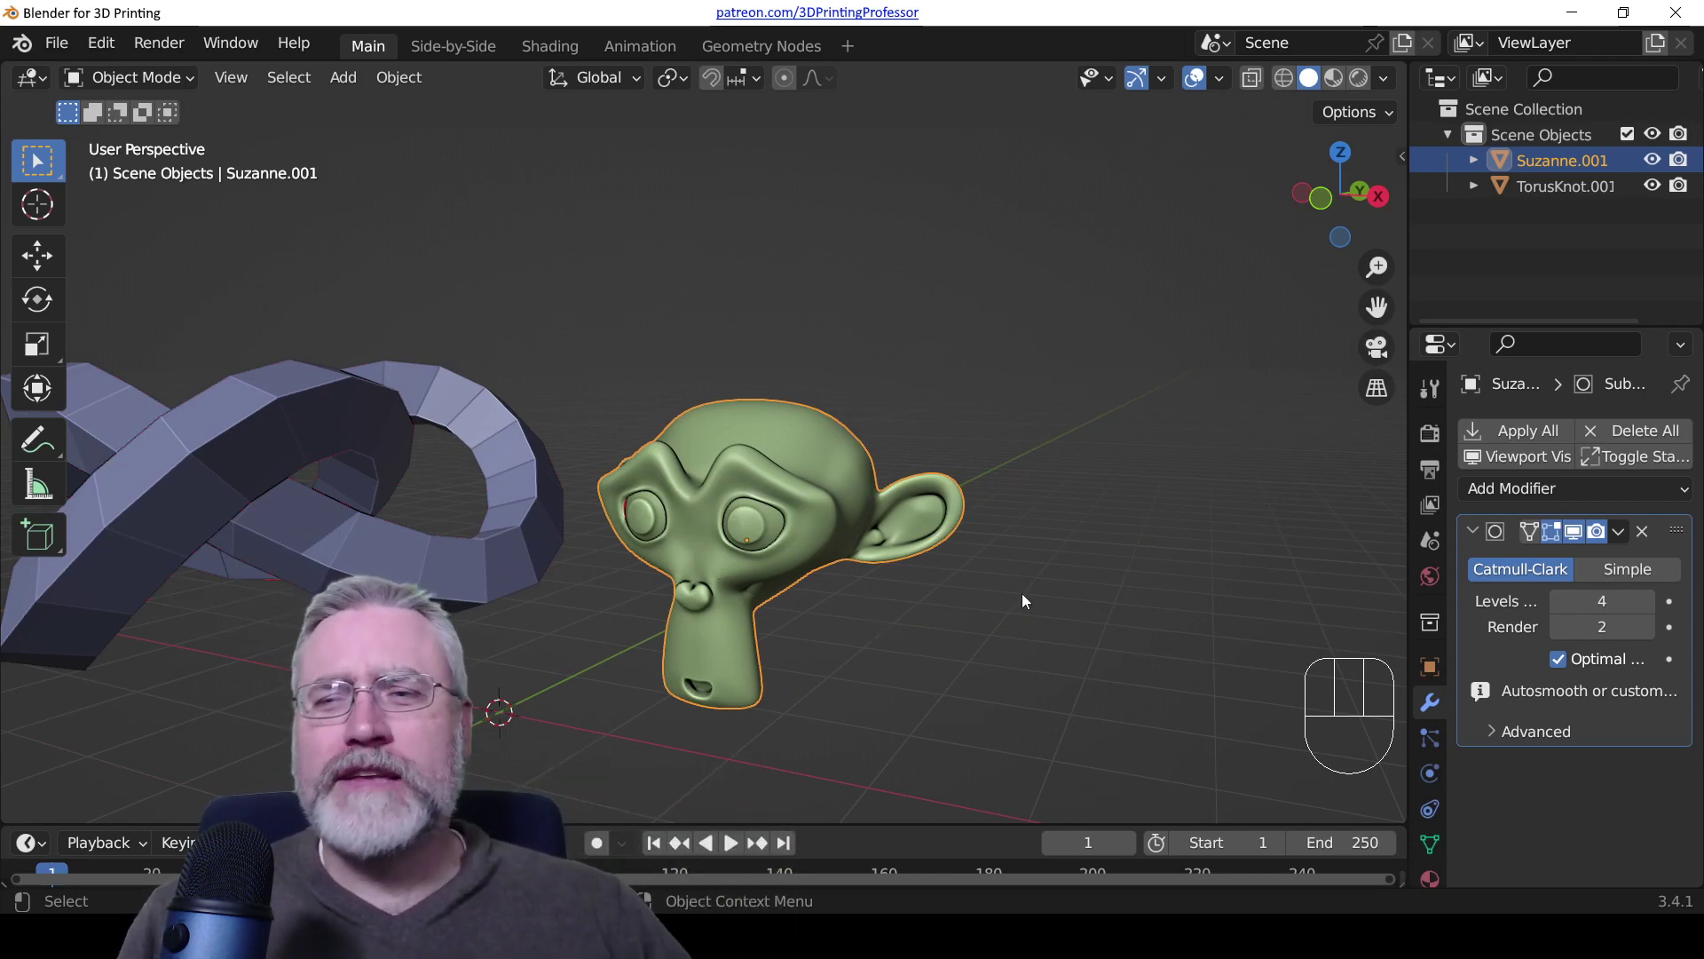
{"action": "left_click", "coordinate": [1559, 601]}
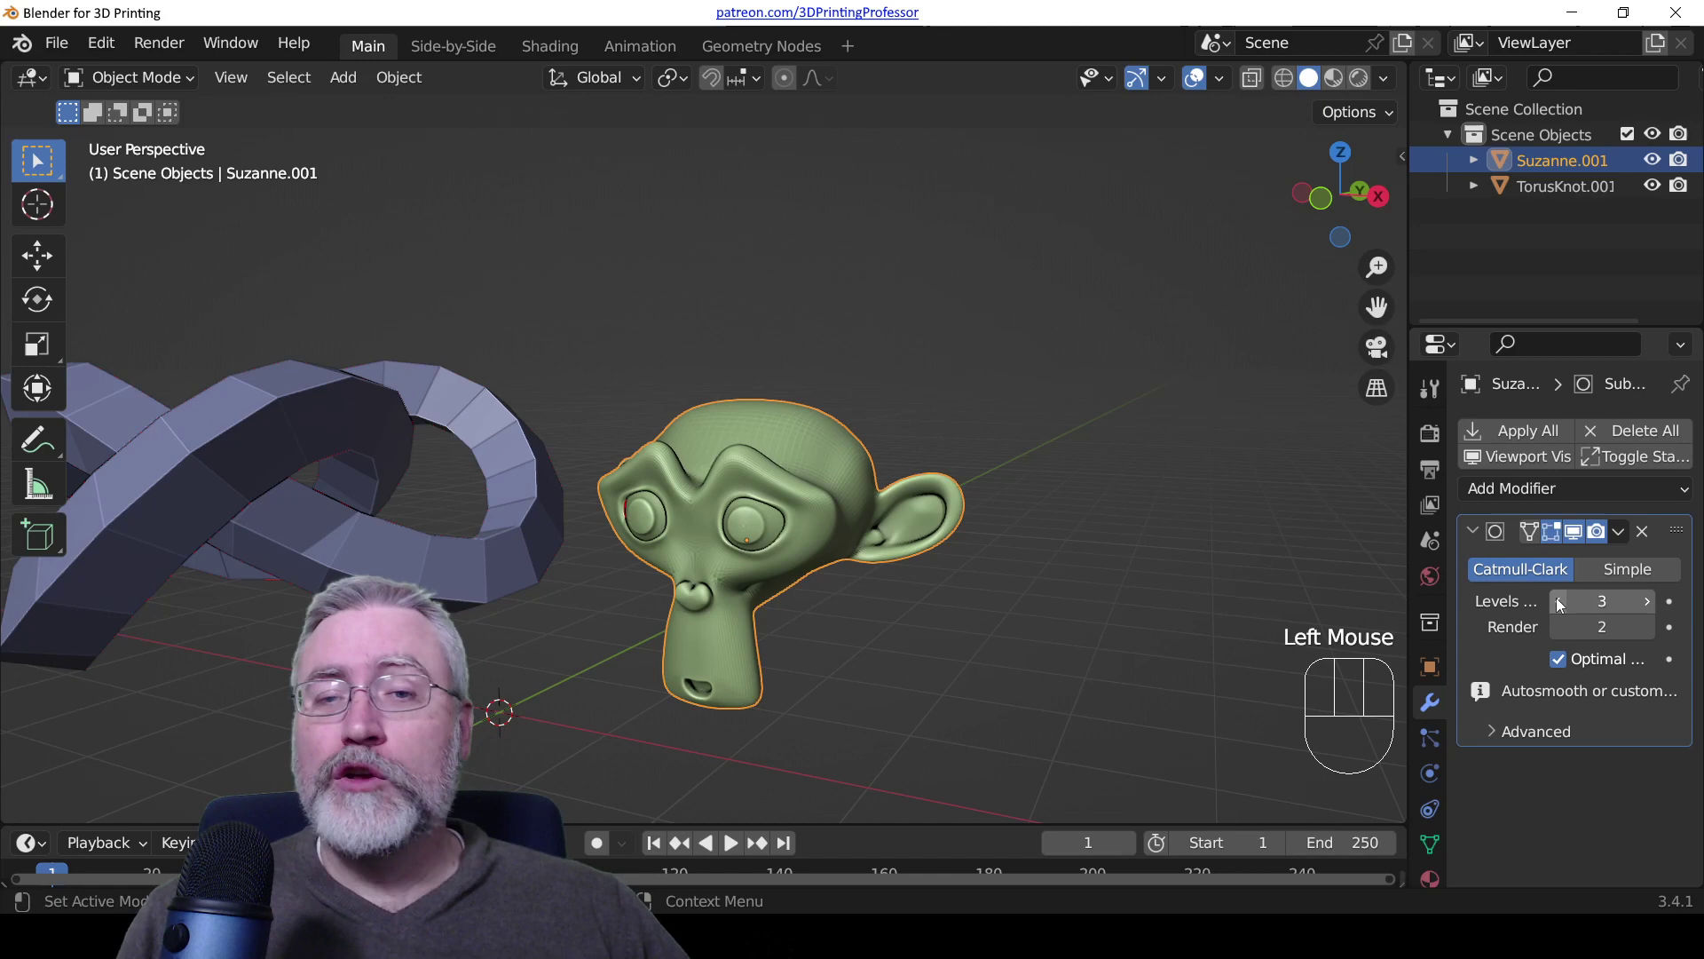
{"action": "left_click", "coordinate": [1560, 602]}
{"action": "scroll", "coordinate": [731, 419], "scroll_direction": "up", "scroll_amount": 3}
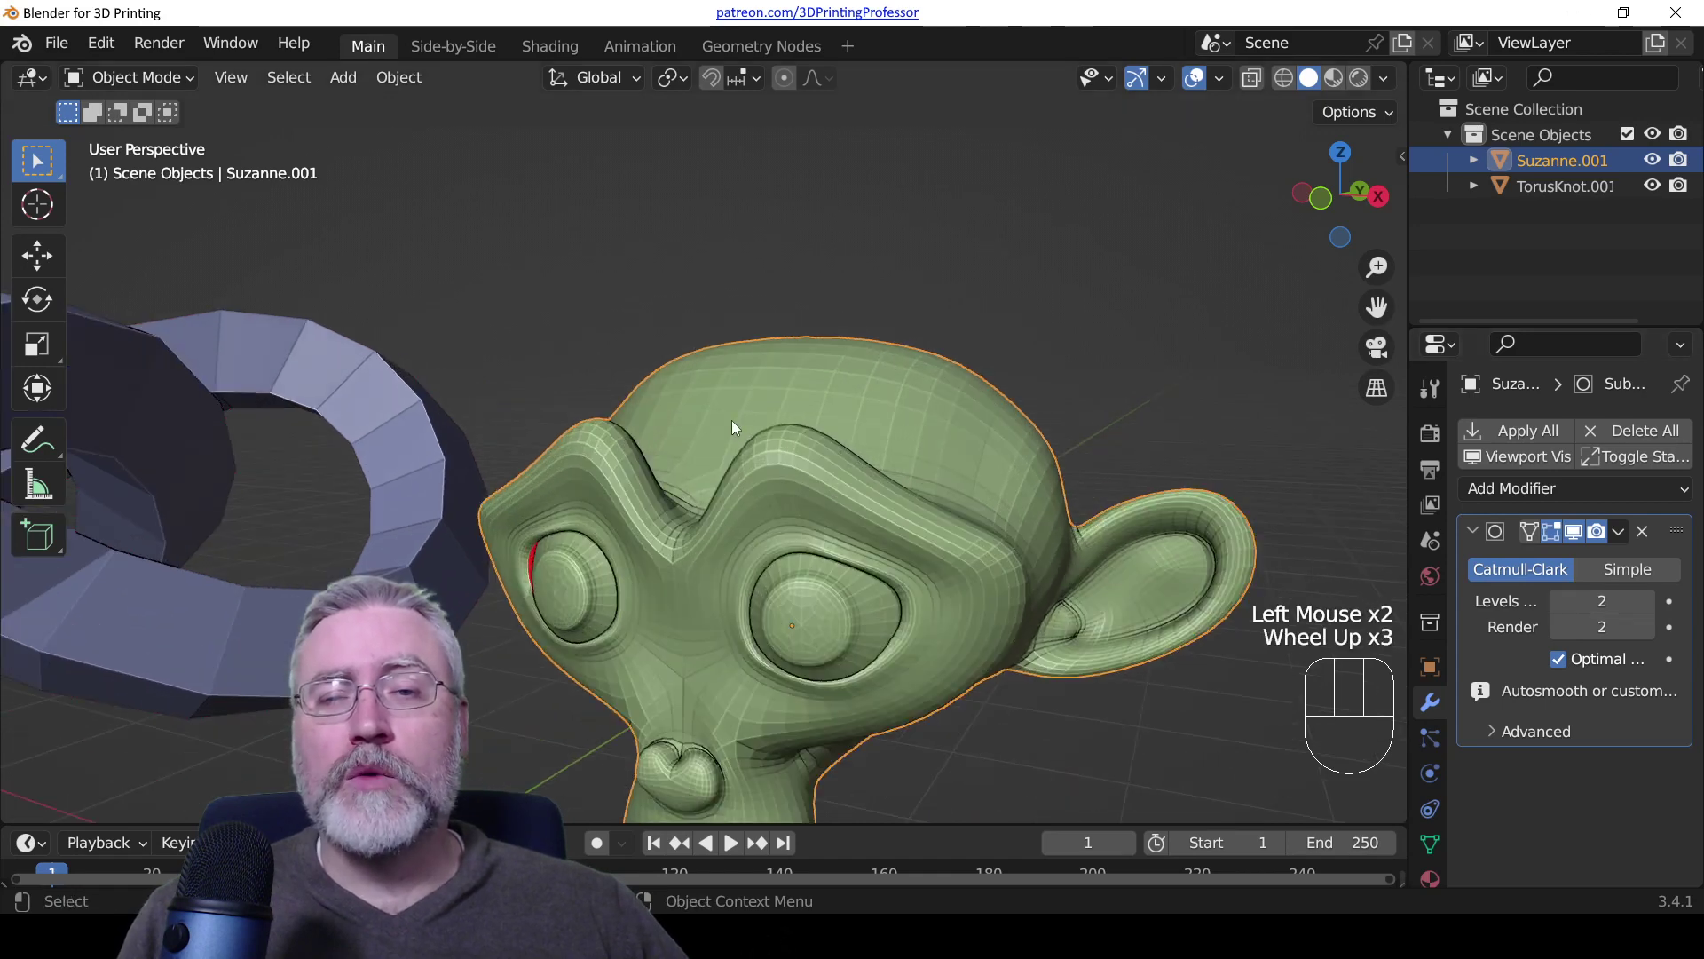
{"action": "middle_click_drag", "start_coordinate": [732, 419], "coordinate": [779, 447]}
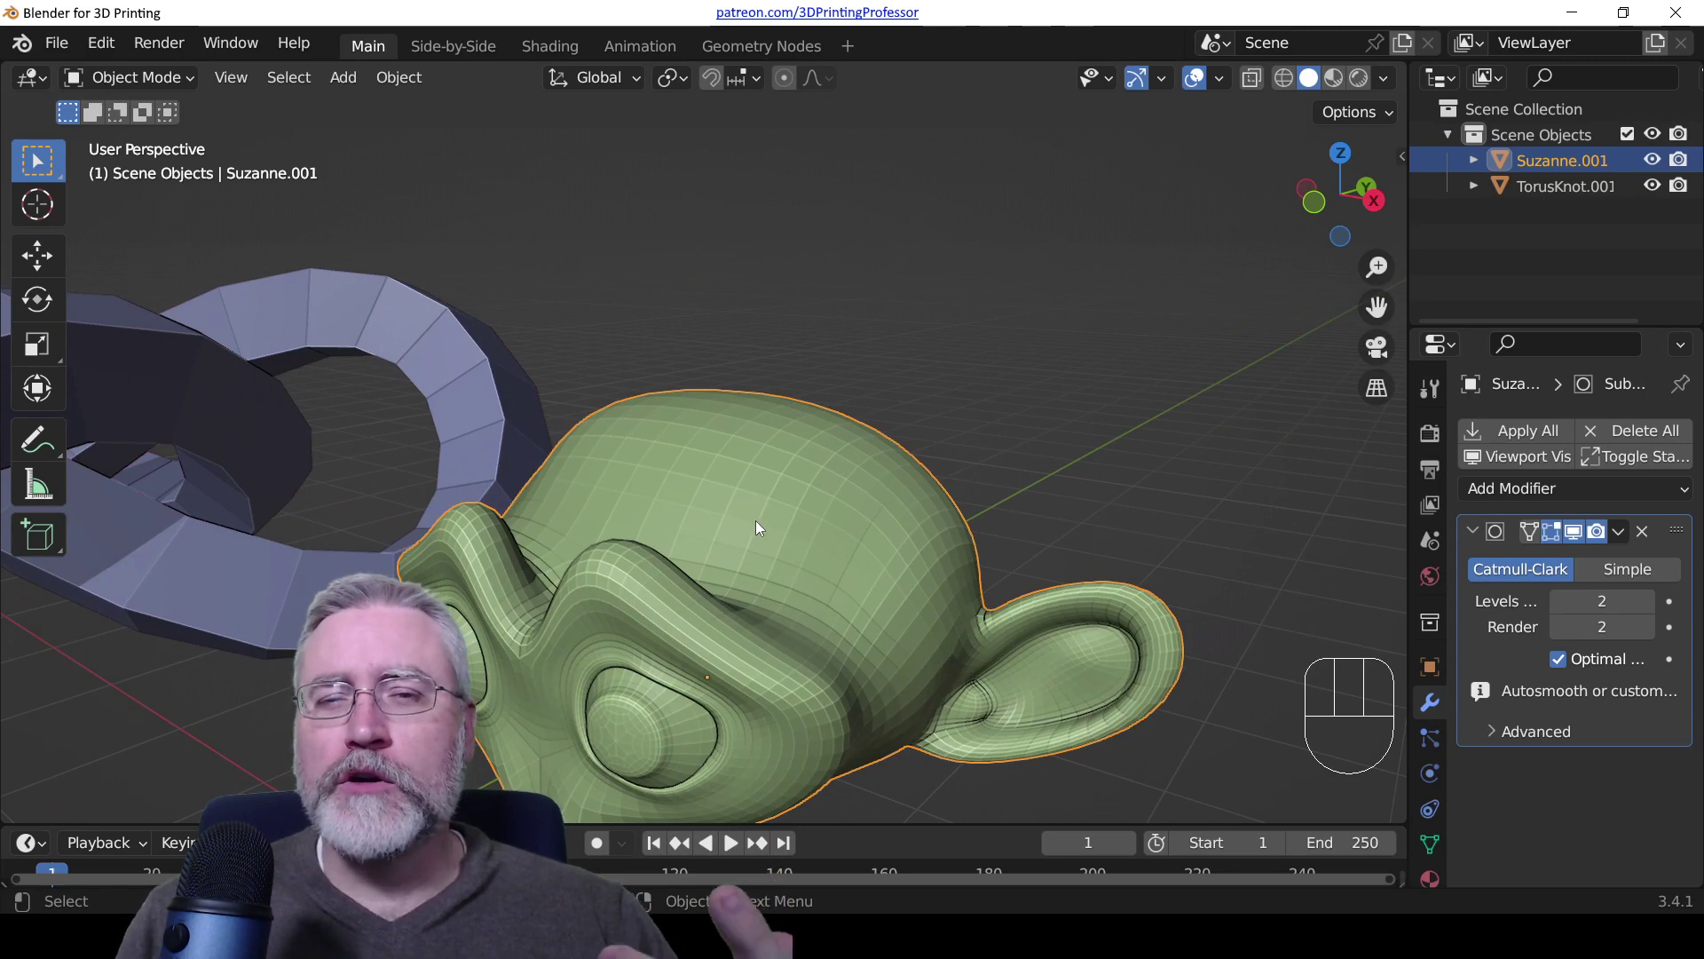
{"action": "scroll", "coordinate": [755, 520], "scroll_direction": "down", "scroll_amount": 2}
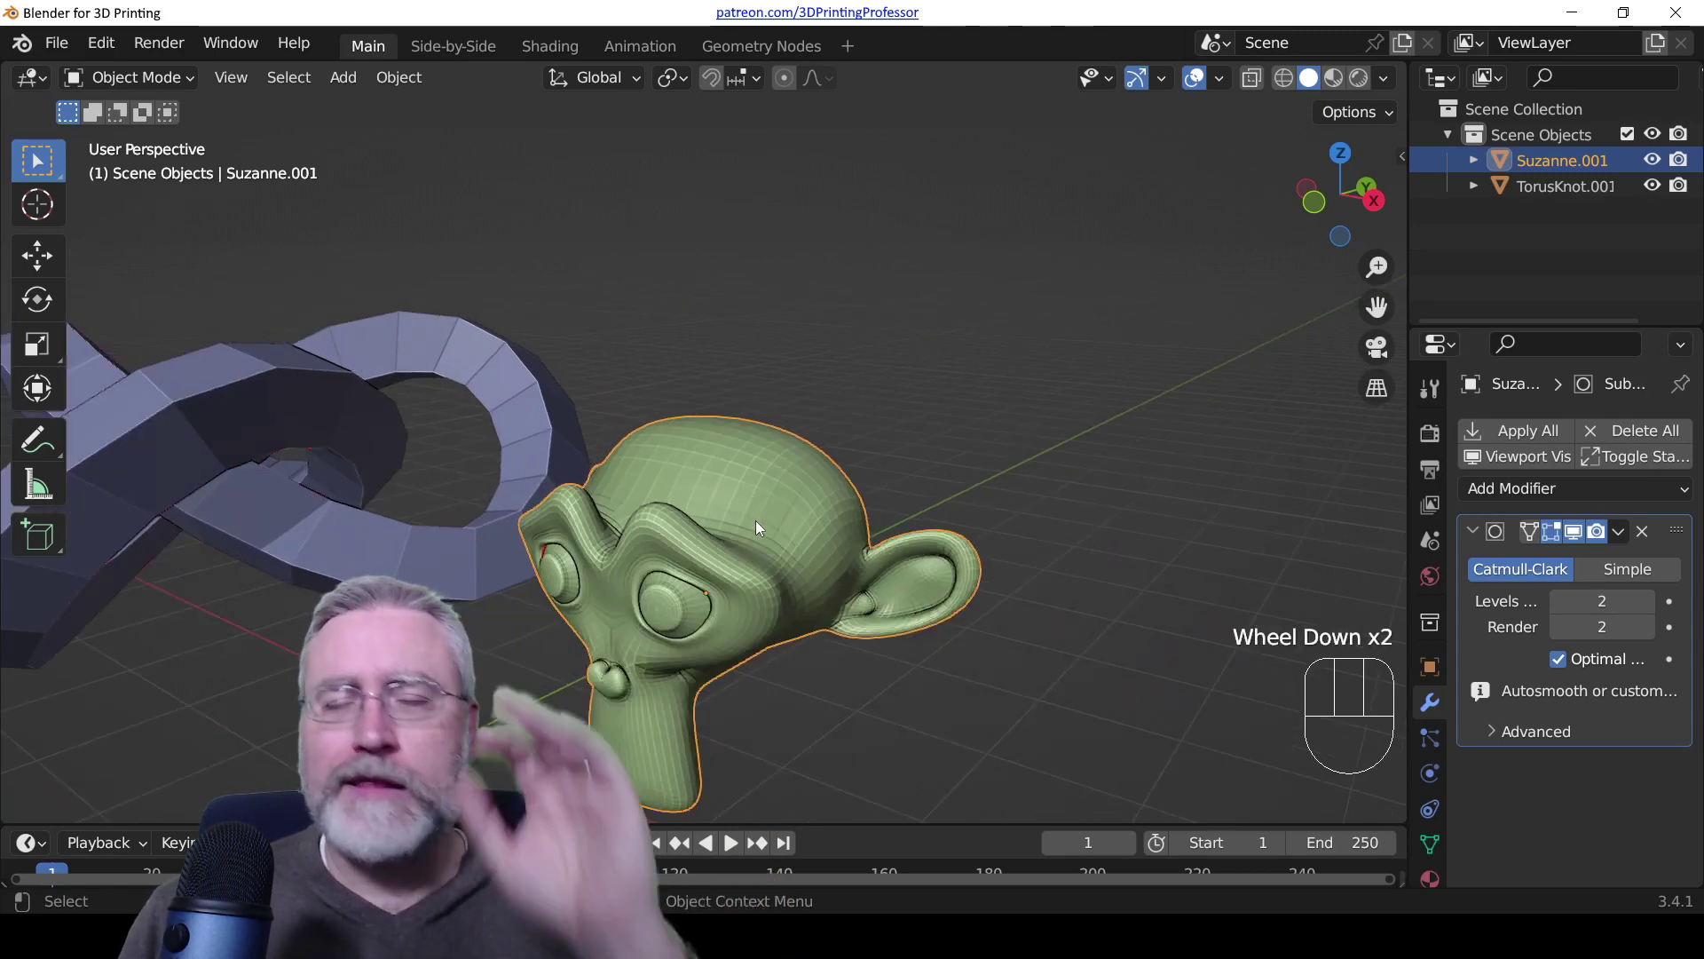
{"action": "left_click", "coordinate": [1647, 601]}
{"action": "left_click", "coordinate": [1647, 601]}
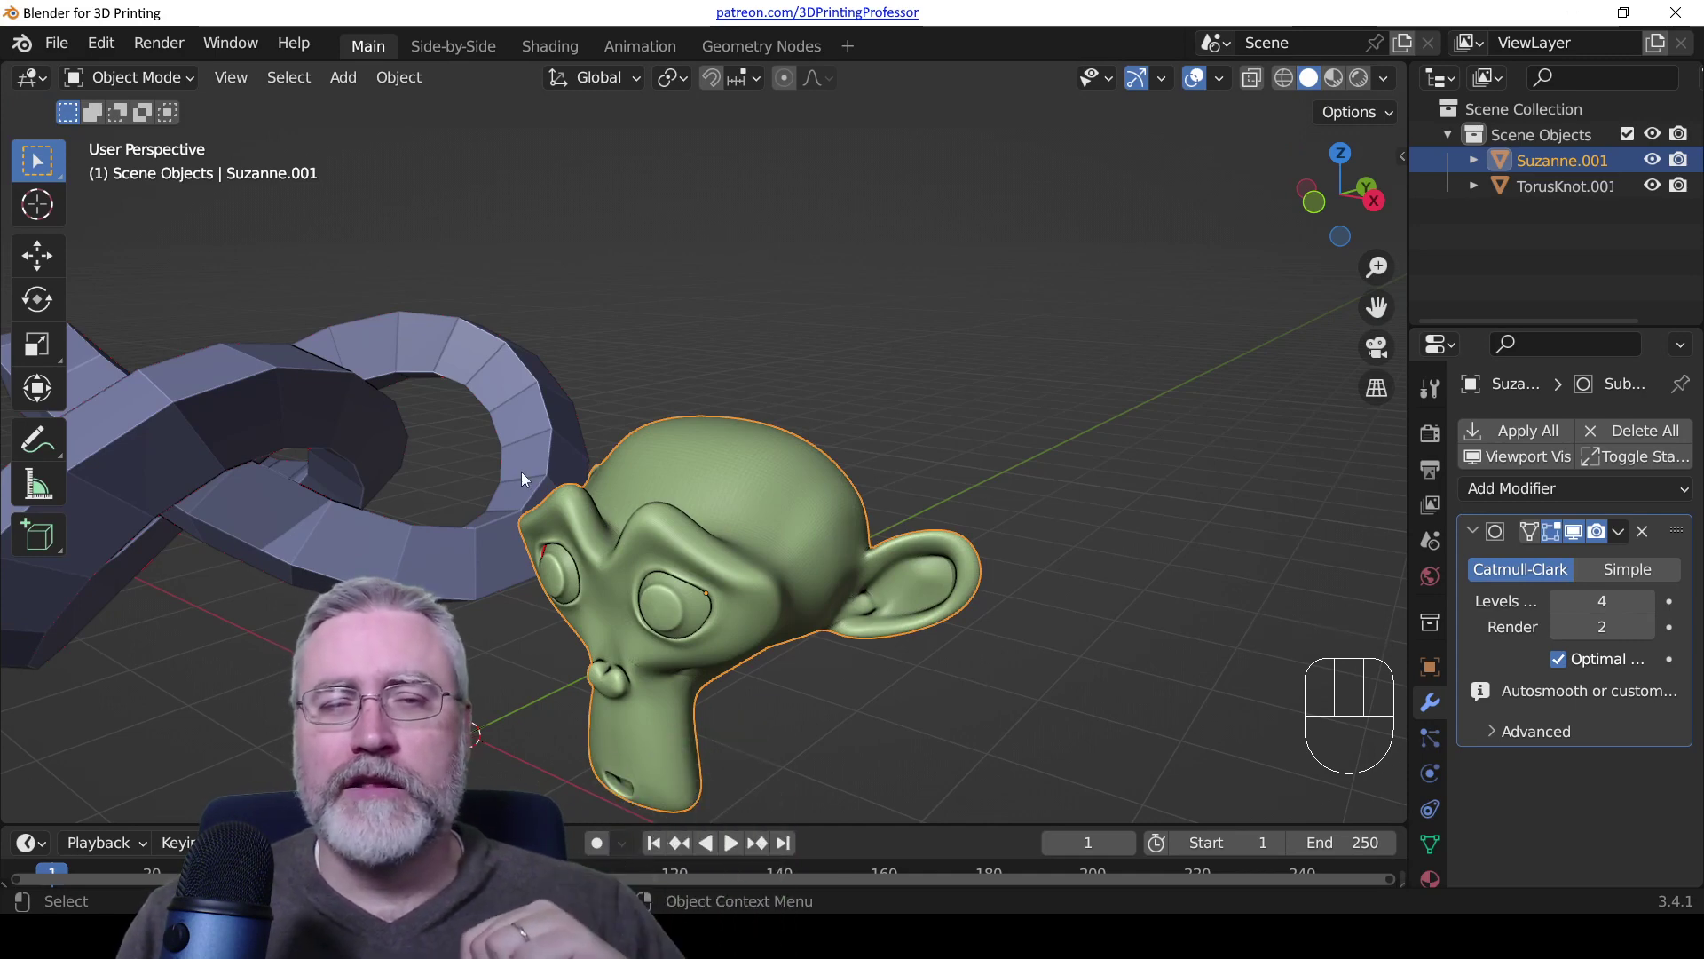
{"action": "left_click", "coordinate": [307, 402]}
{"action": "key", "text": "KP_Decimal"}
{"action": "scroll", "coordinate": [311, 401], "scroll_direction": "down", "scroll_amount": 2}
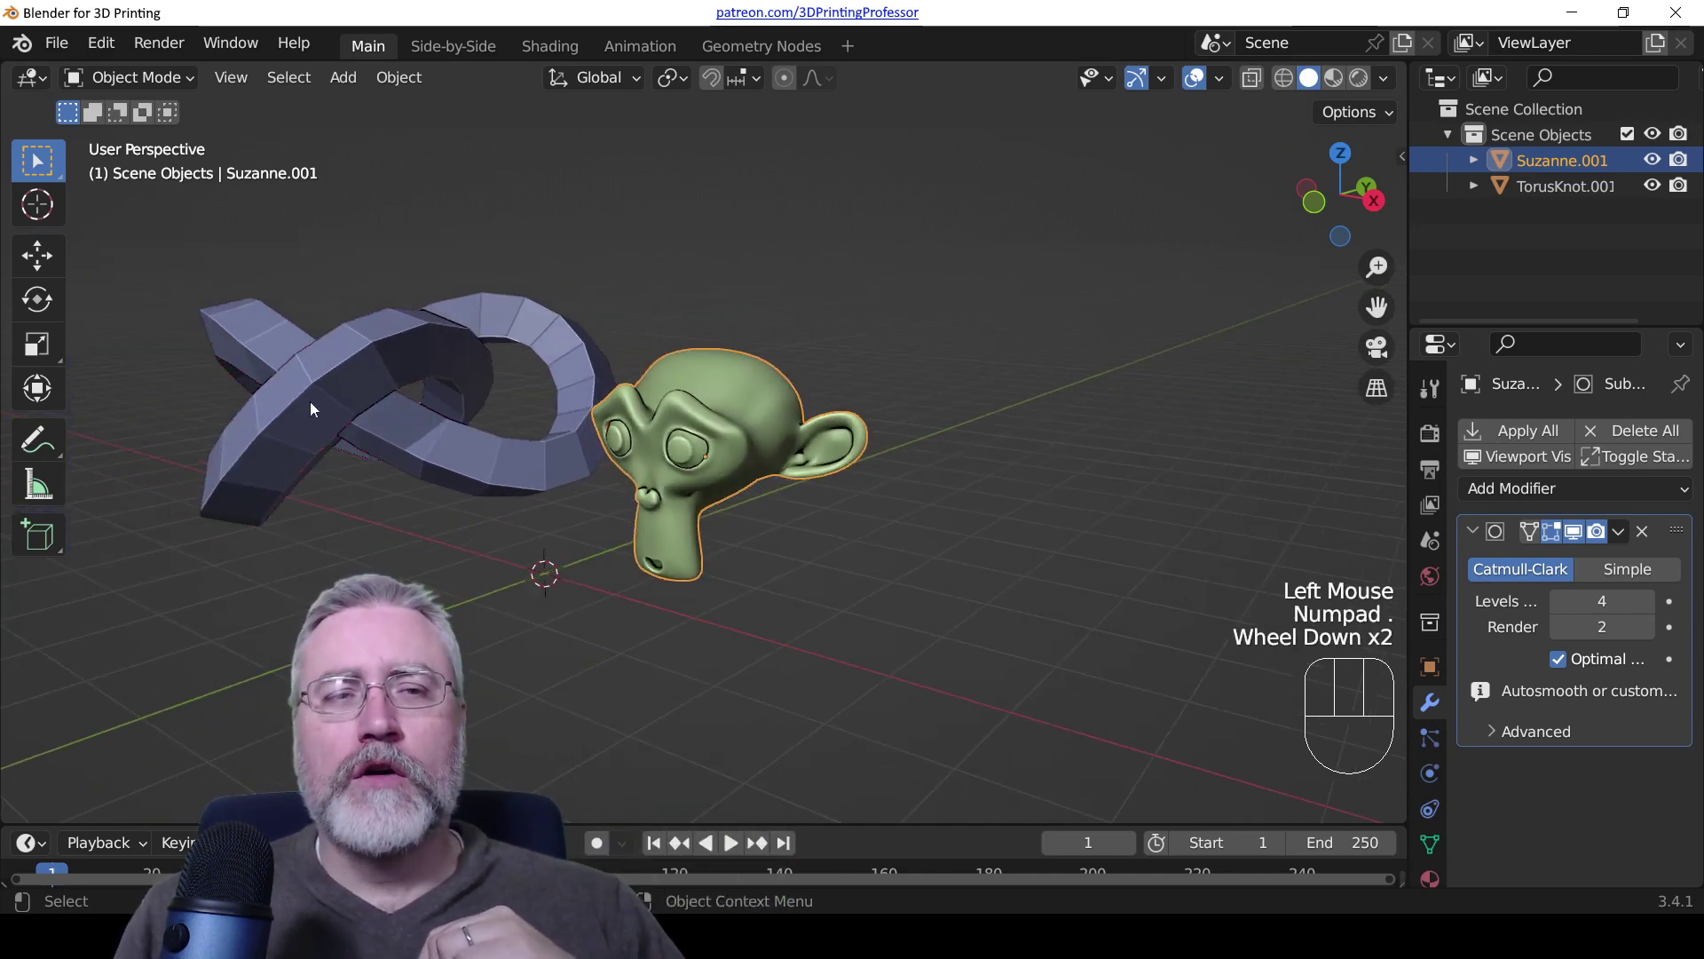
Step: Select and frame TorusKnot.001, then add a Subdivision Surface modifier to it
{"action": "left_click", "coordinate": [300, 359]}
{"action": "key", "text": "KP_Decimal"}
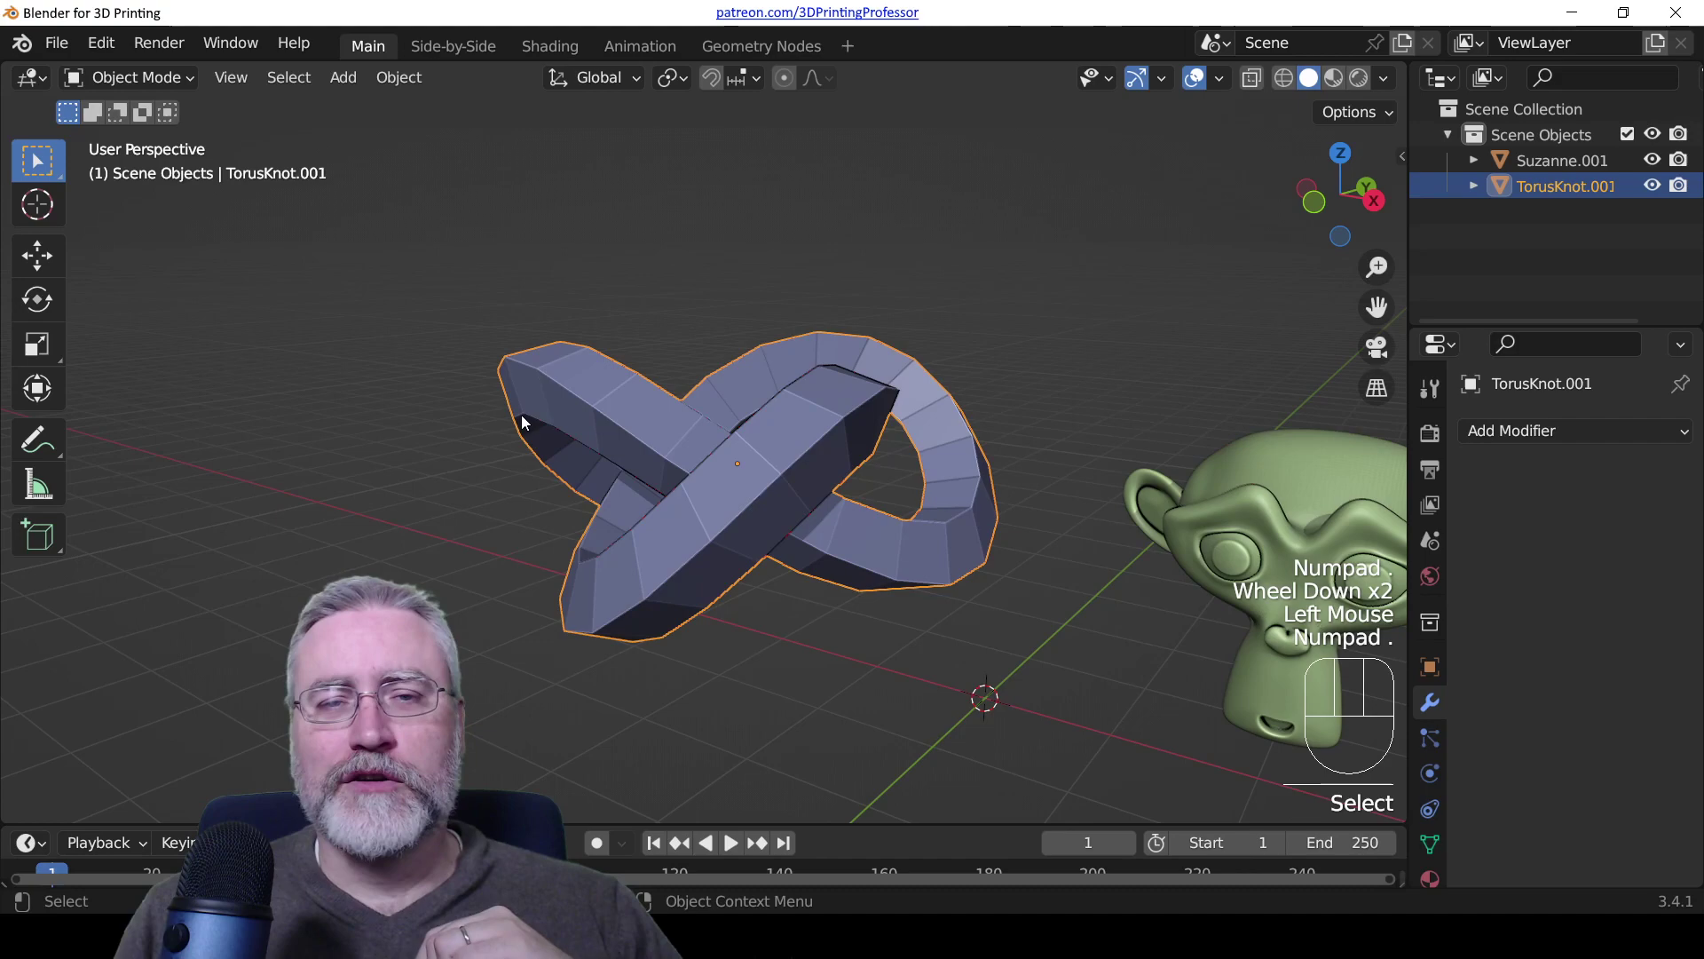
{"action": "middle_click_drag", "start_coordinate": [520, 414], "coordinate": [648, 513]}
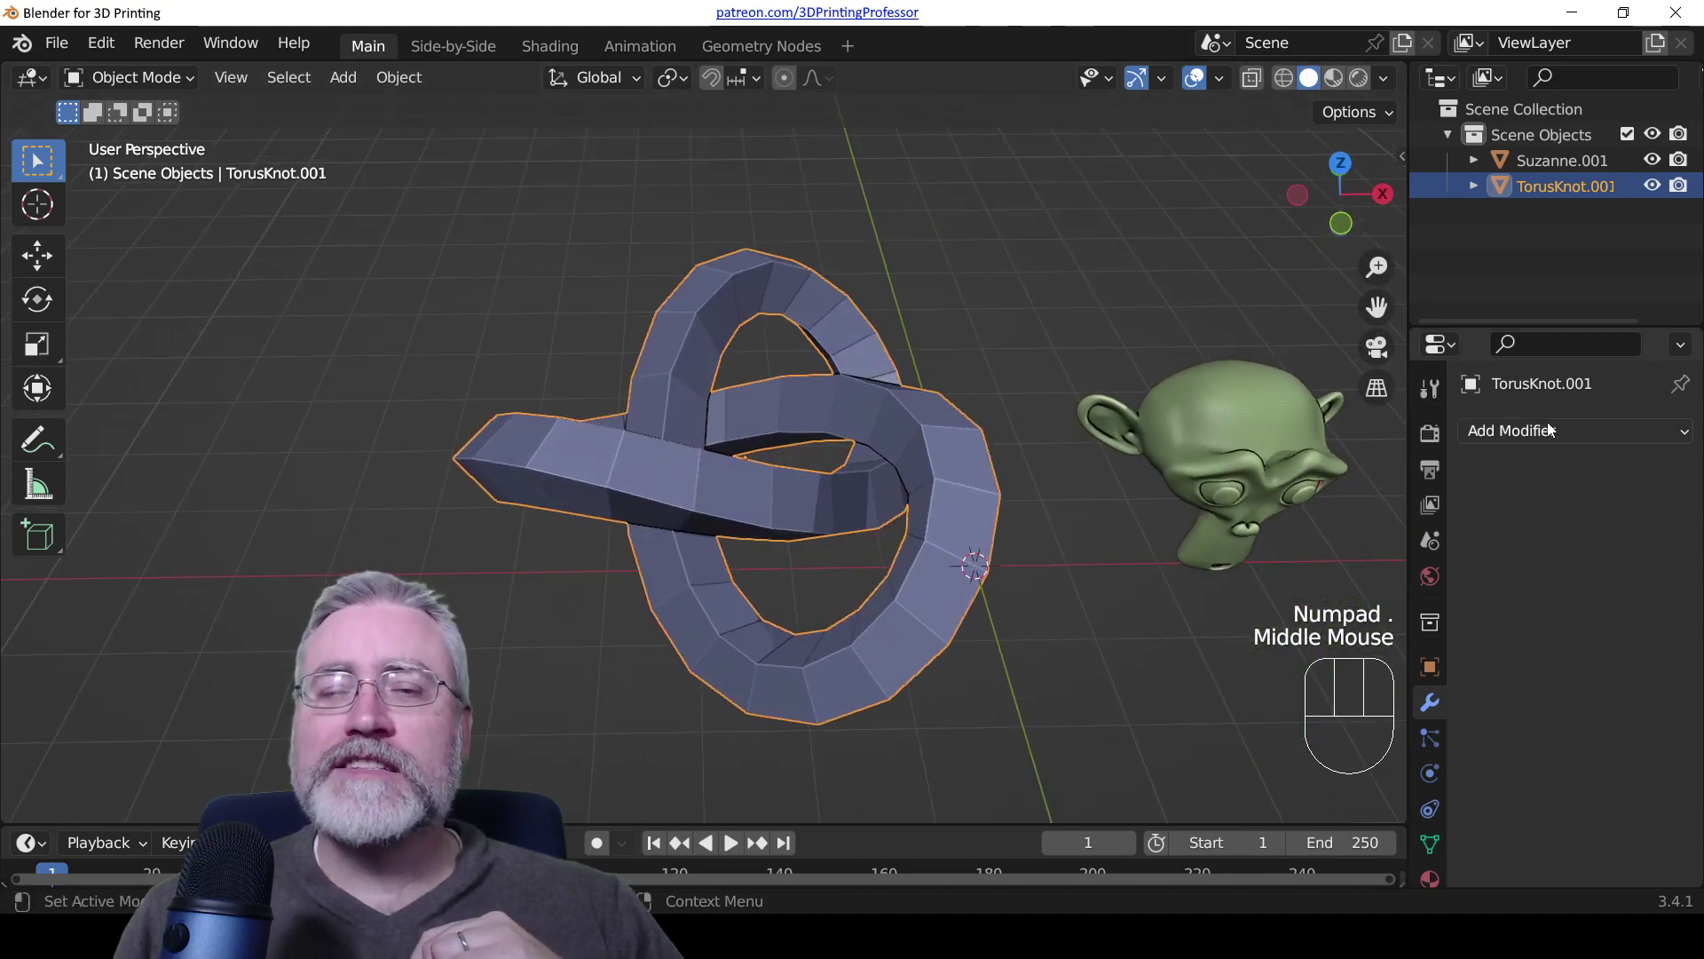
{"action": "middle_click_drag", "start_coordinate": [1019, 530], "coordinate": [1008, 486]}
{"action": "left_click", "coordinate": [1574, 429]}
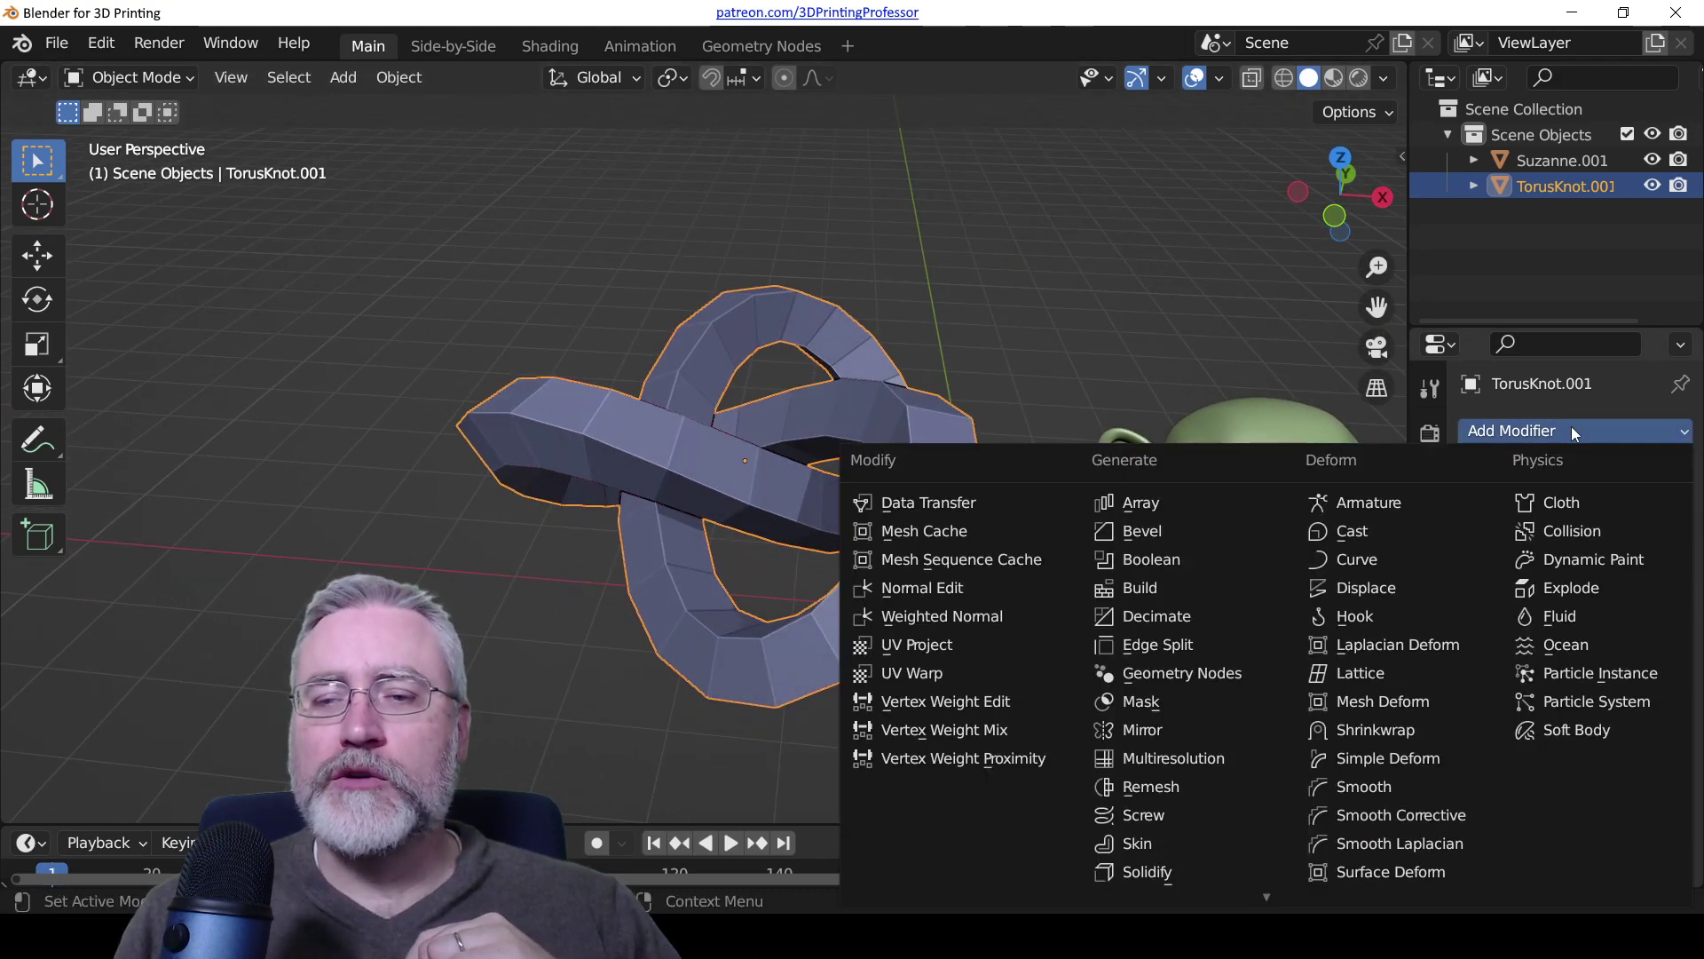
{"action": "scroll", "coordinate": [1180, 857], "scroll_direction": "down", "scroll_amount": 2}
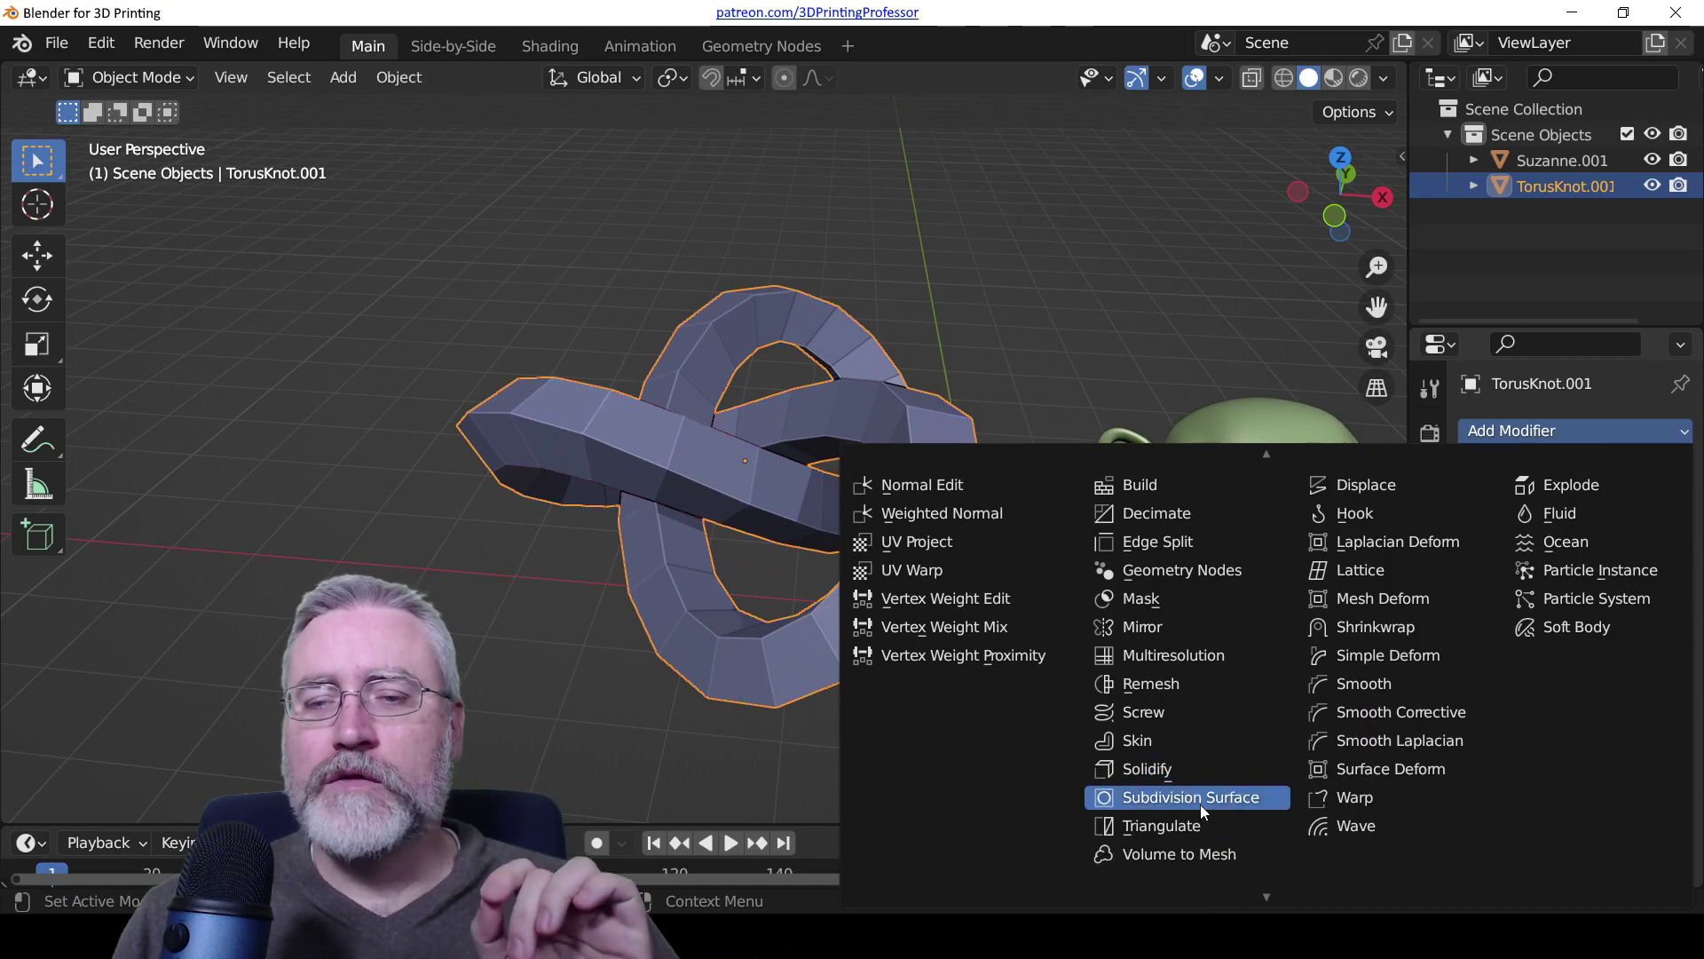
{"action": "left_click", "coordinate": [1199, 798]}
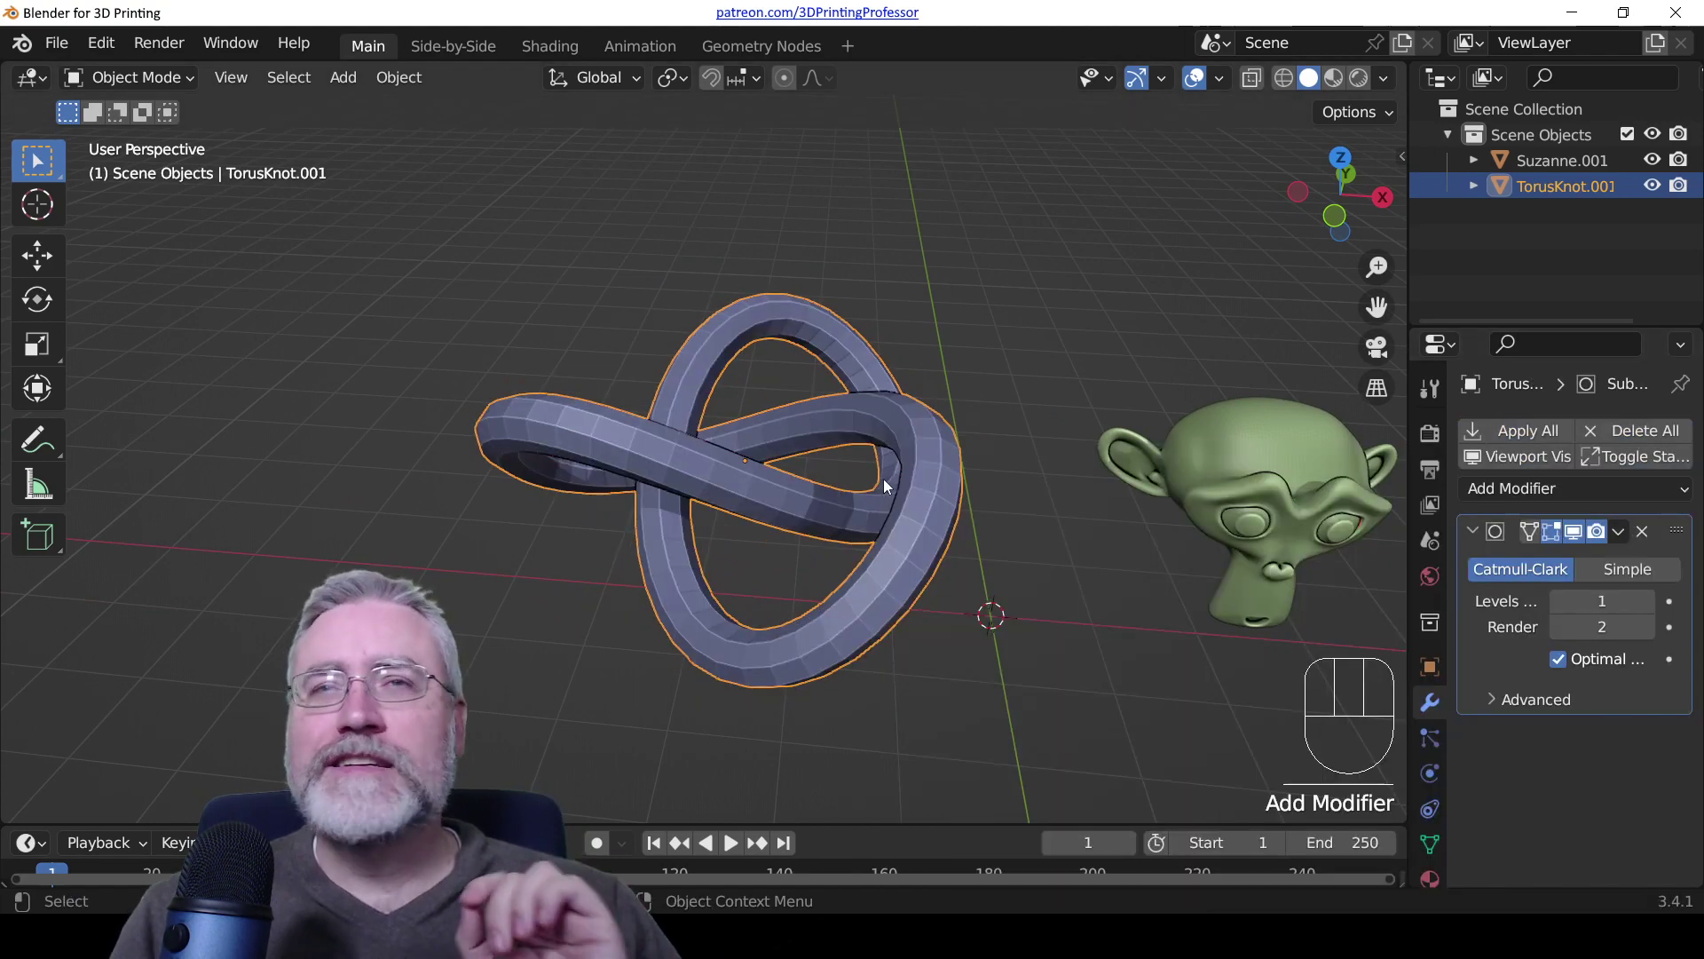
{"action": "scroll", "coordinate": [993, 403], "scroll_direction": "up", "scroll_amount": 2}
{"action": "middle_click_drag", "start_coordinate": [993, 403], "coordinate": [909, 408]}
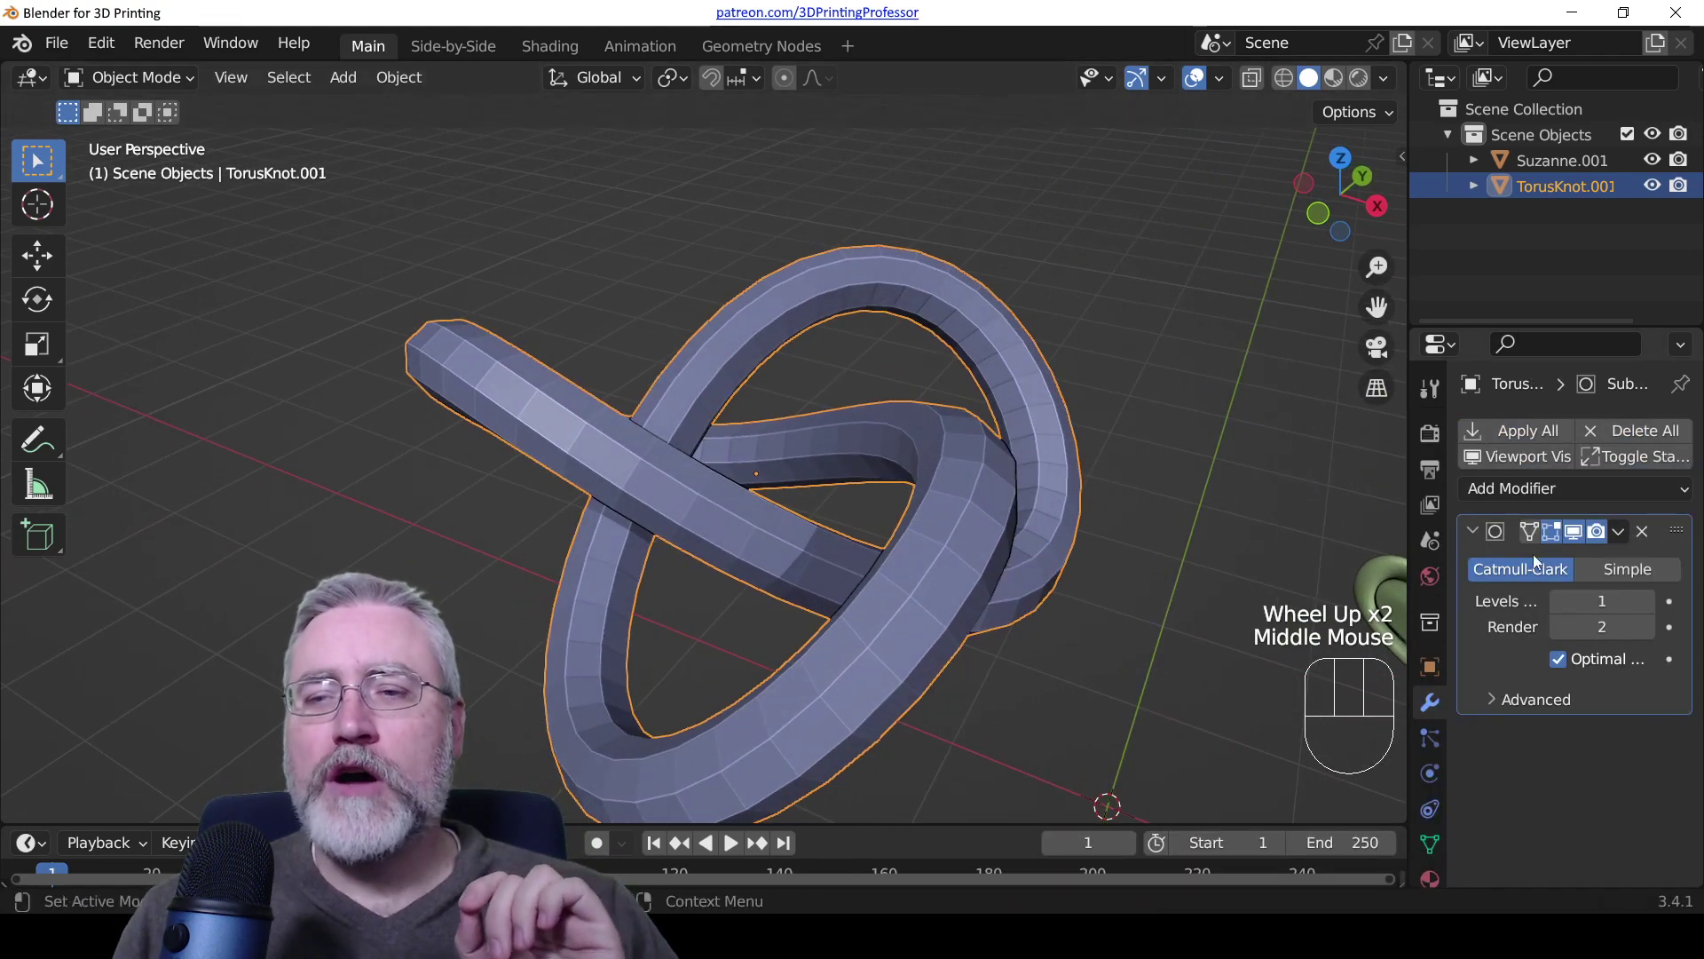
Step: Toggle the knot's subdivision viewport display to compare, and set Levels Viewport to 3
{"action": "left_click", "coordinate": [1574, 532]}
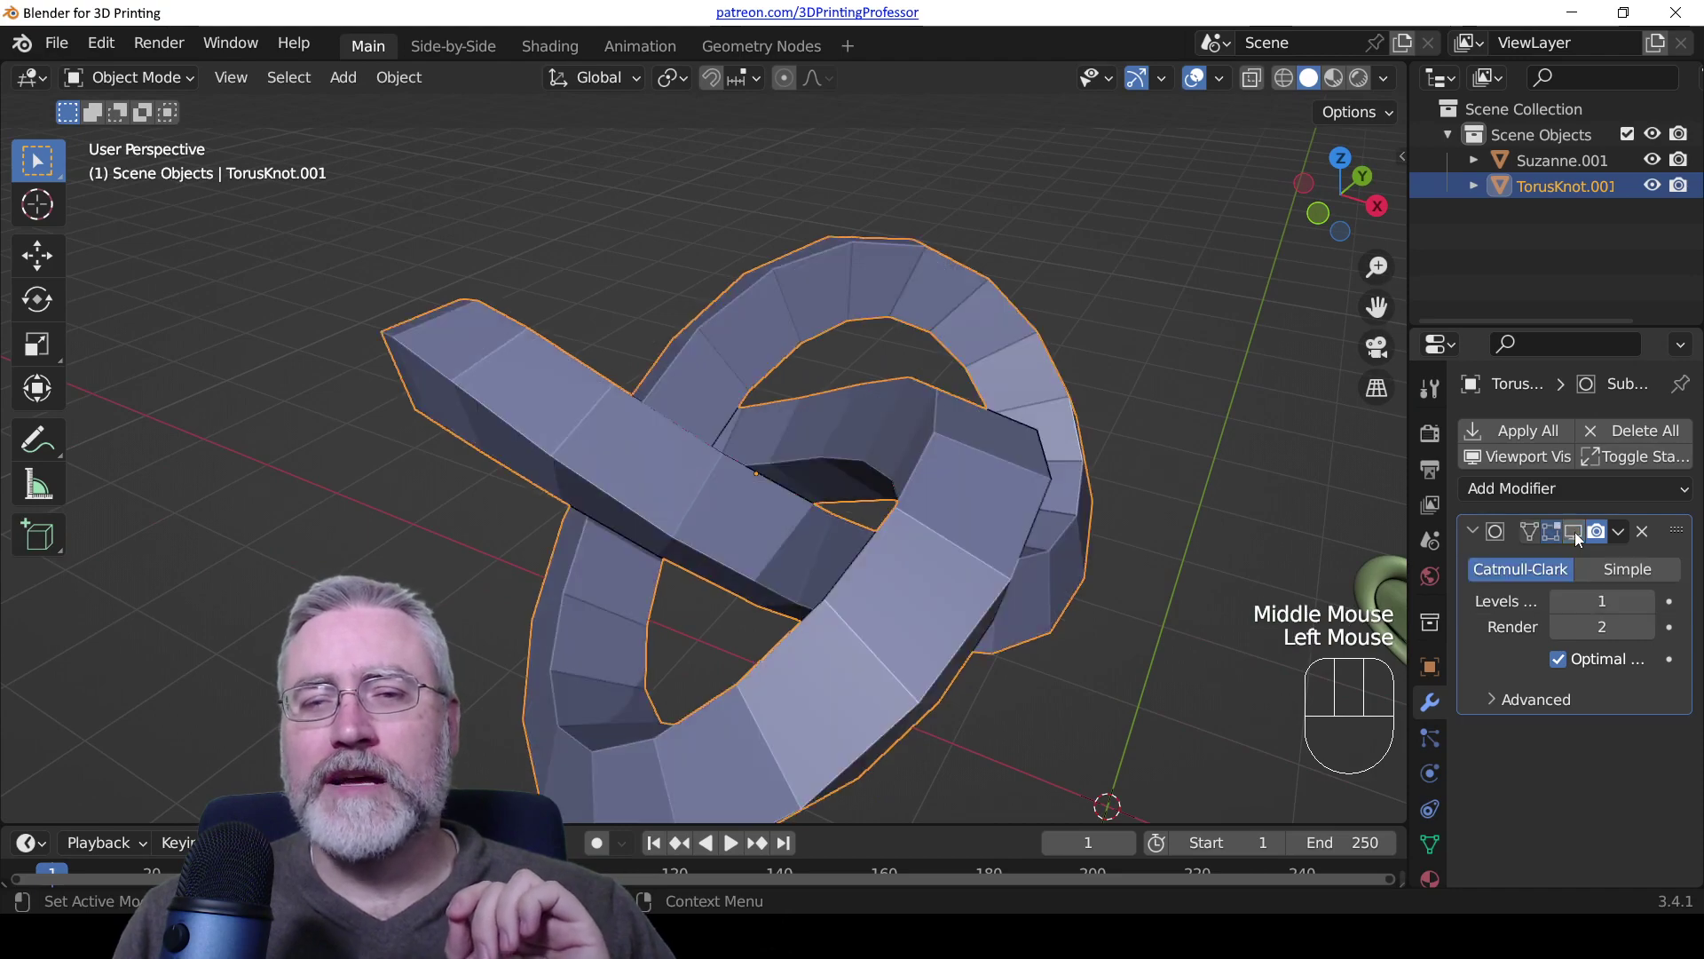
{"action": "middle_click_drag", "start_coordinate": [688, 588], "coordinate": [870, 523]}
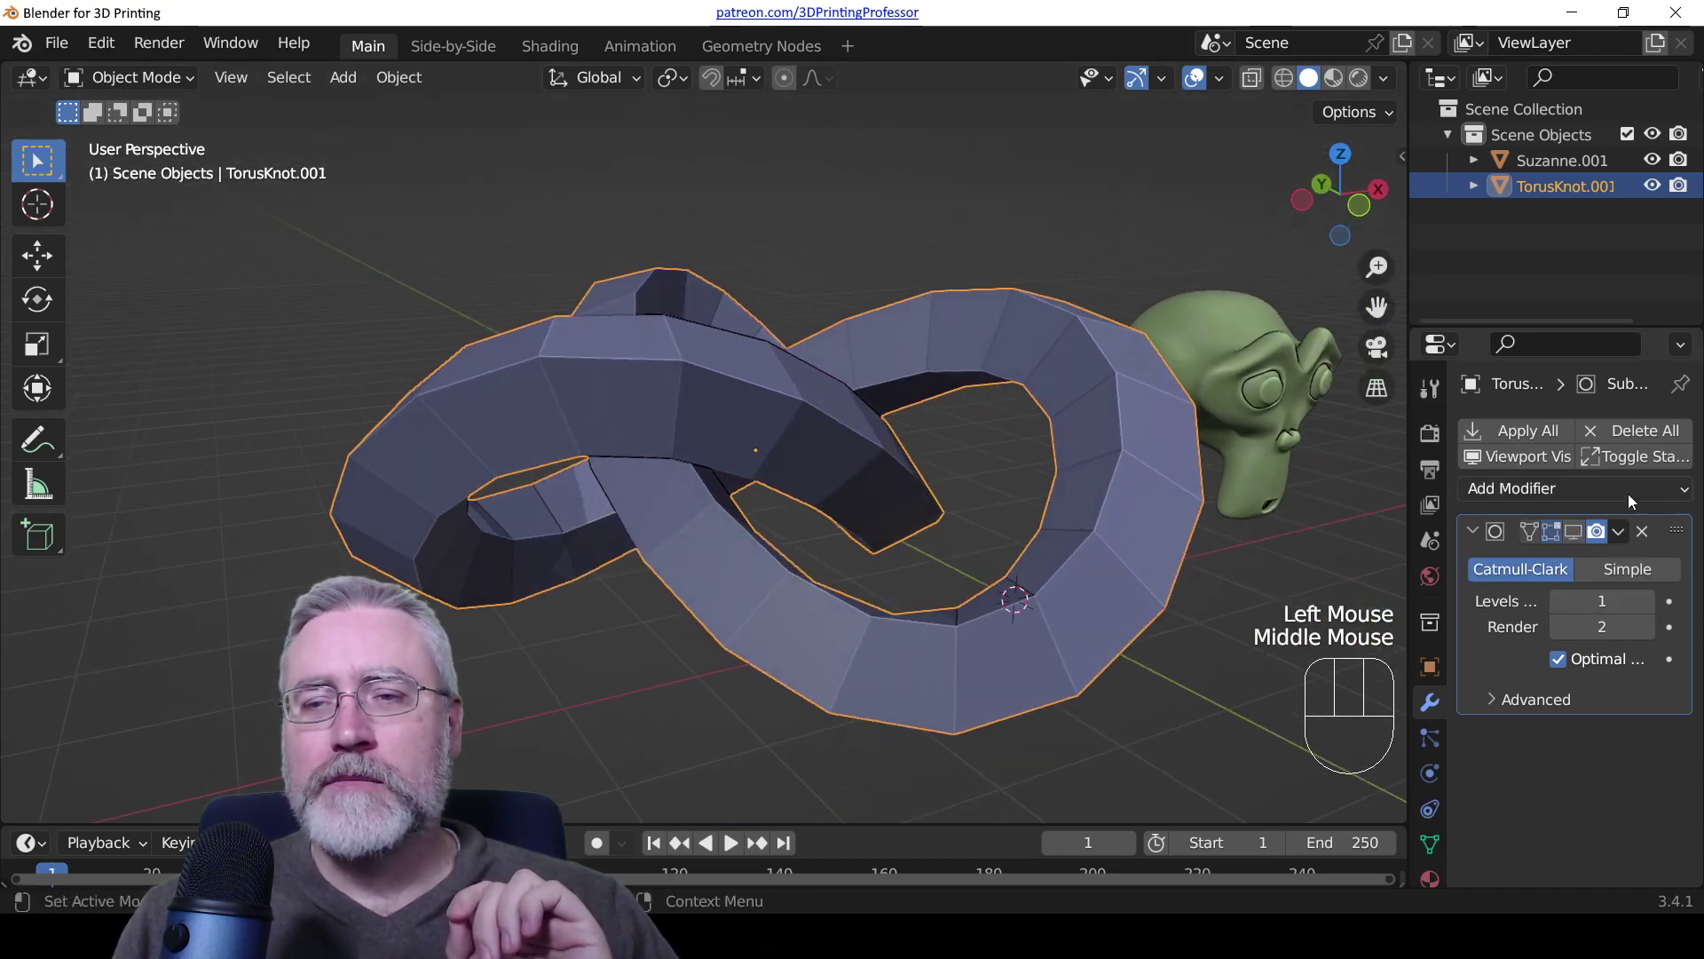
{"action": "left_click", "coordinate": [1570, 532]}
{"action": "left_click", "coordinate": [1568, 531]}
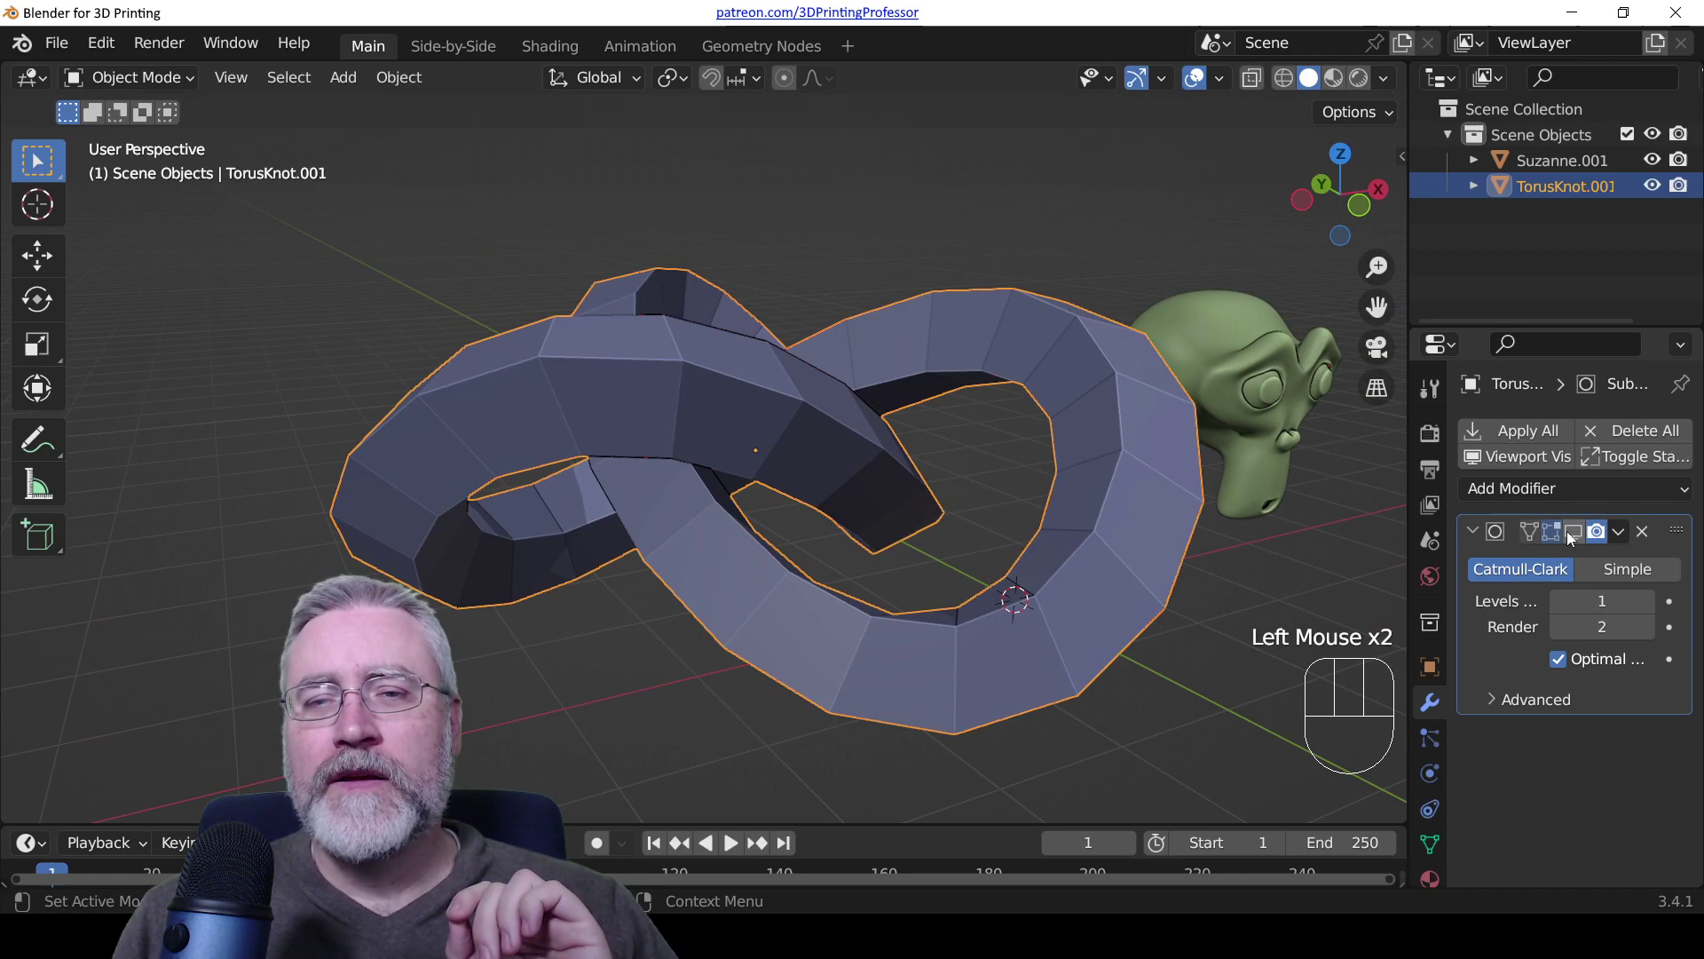
{"action": "left_click", "coordinate": [1568, 532]}
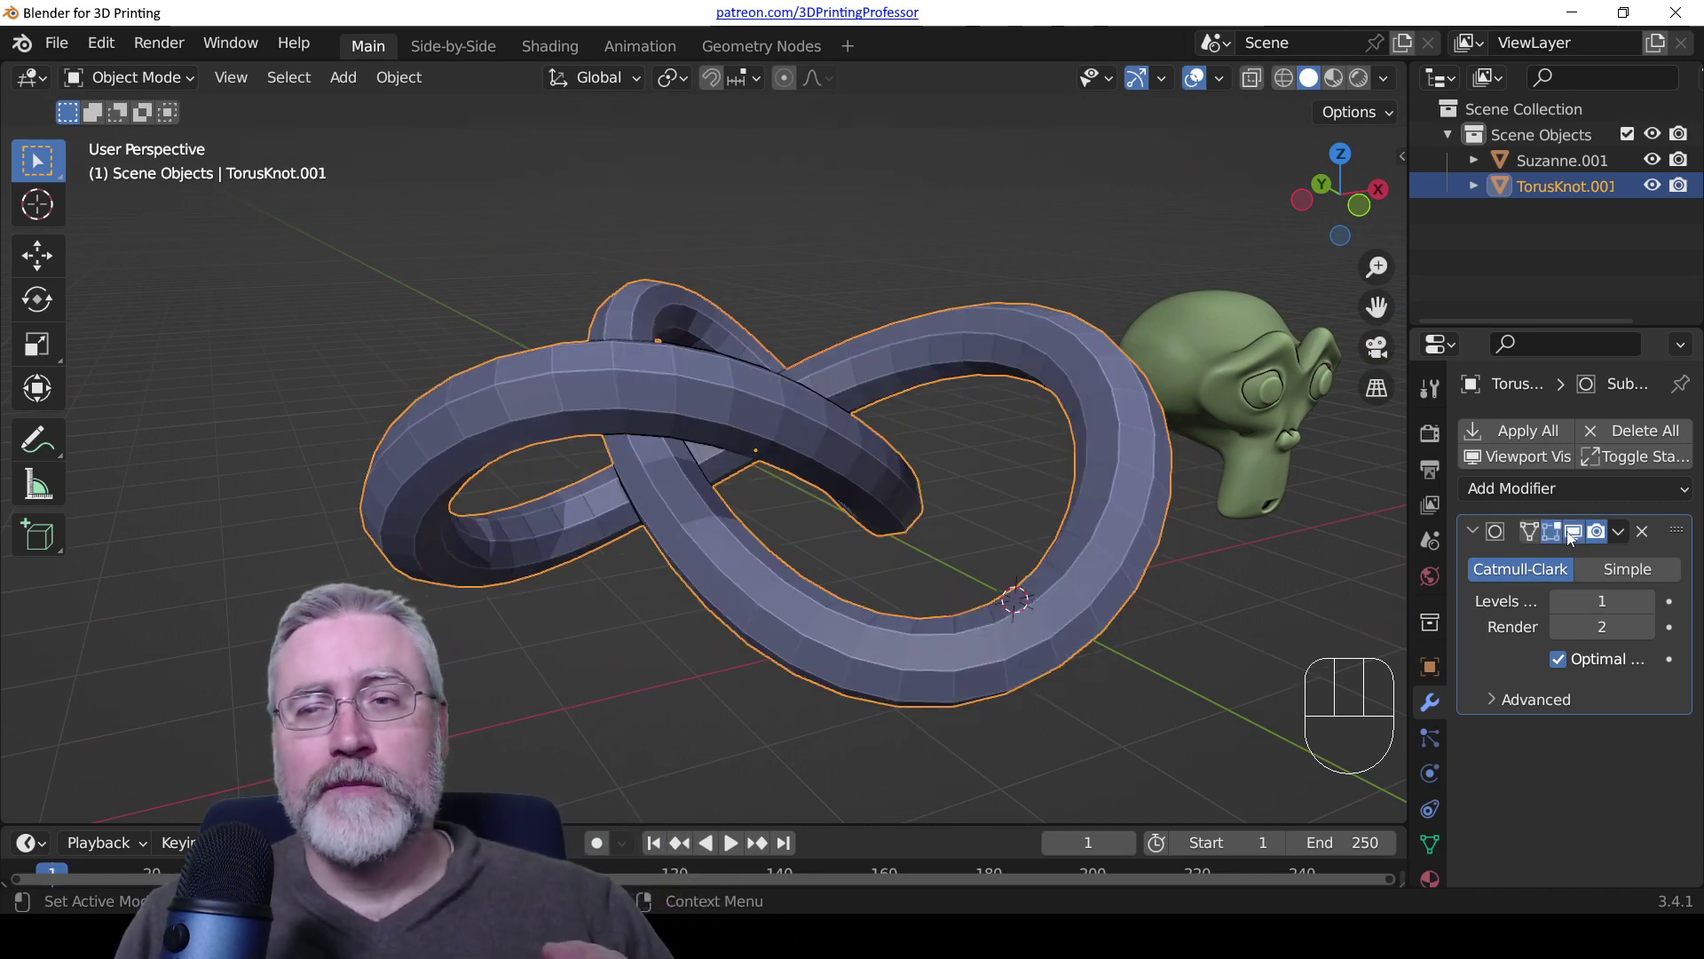
{"action": "left_click", "coordinate": [1569, 531]}
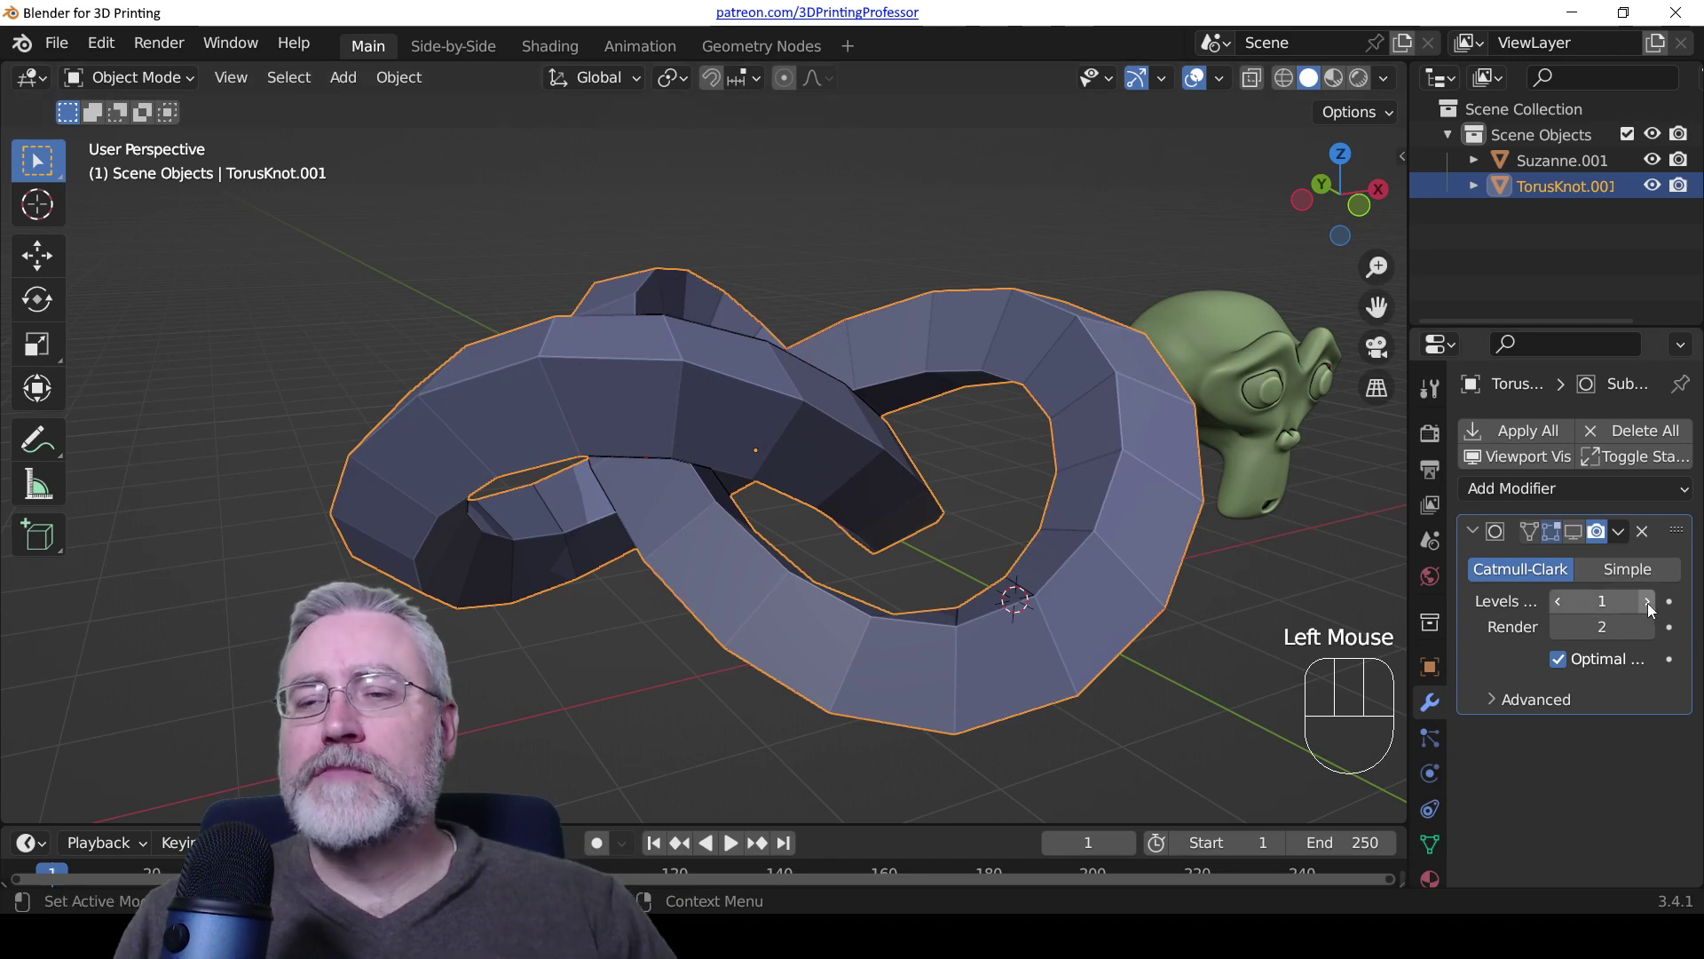
{"action": "left_click", "coordinate": [1648, 601]}
{"action": "left_click", "coordinate": [1575, 529]}
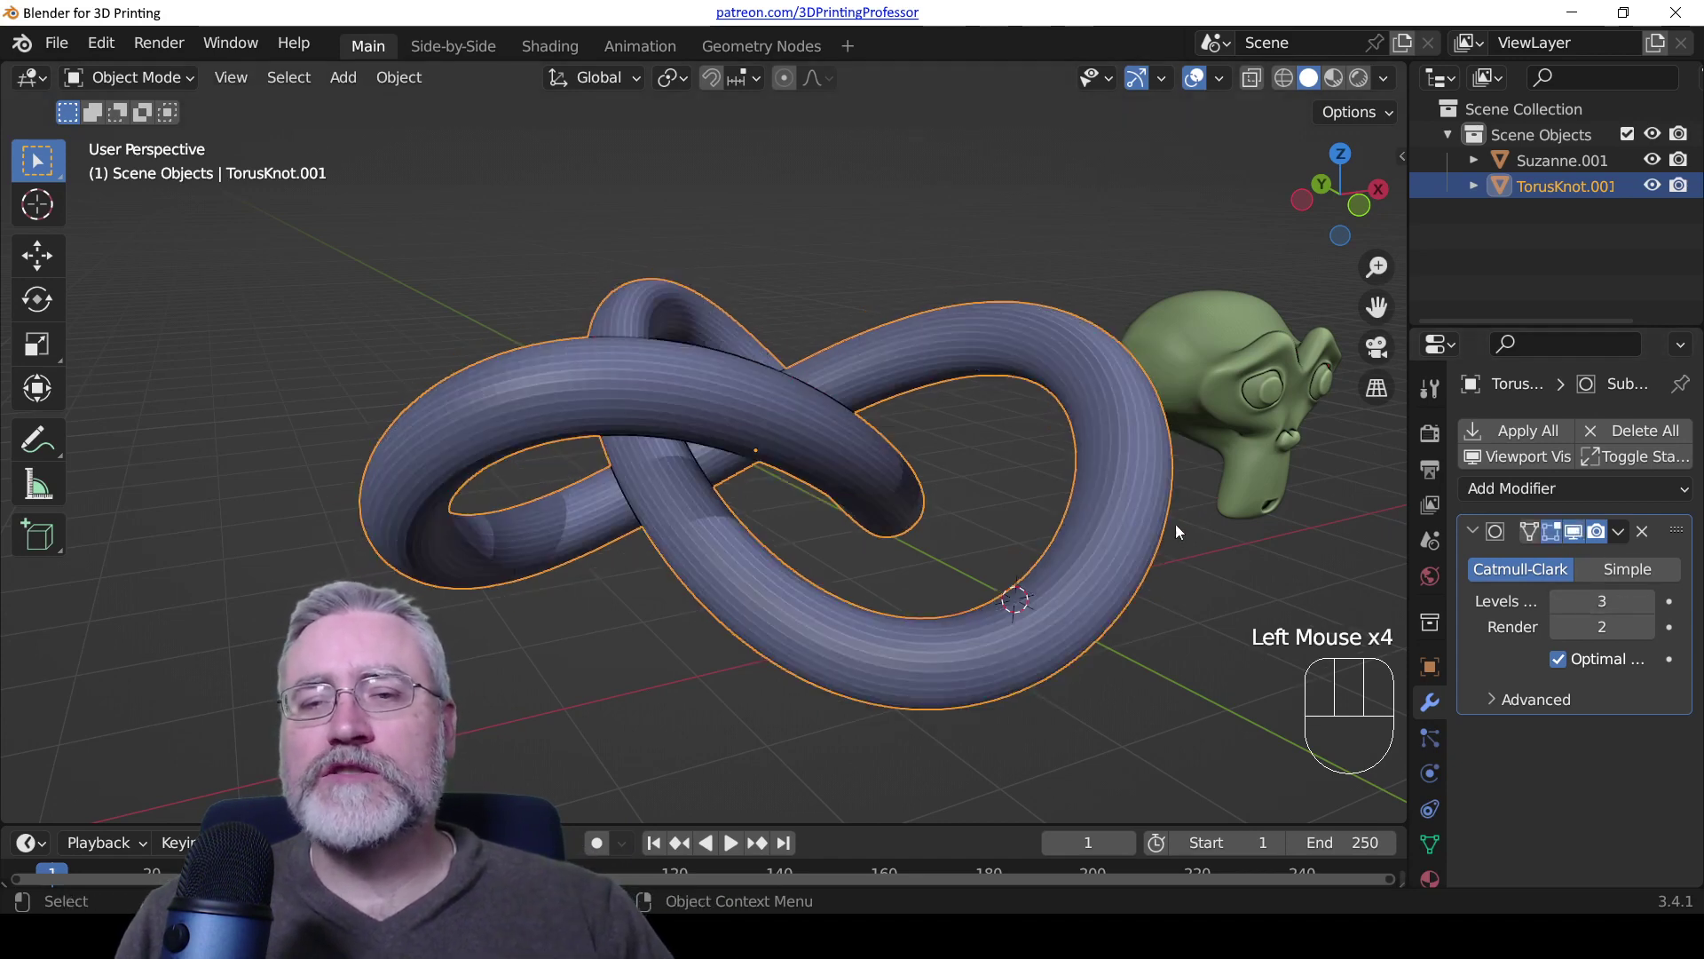
{"action": "middle_click_drag", "start_coordinate": [1175, 524], "coordinate": [1033, 562]}
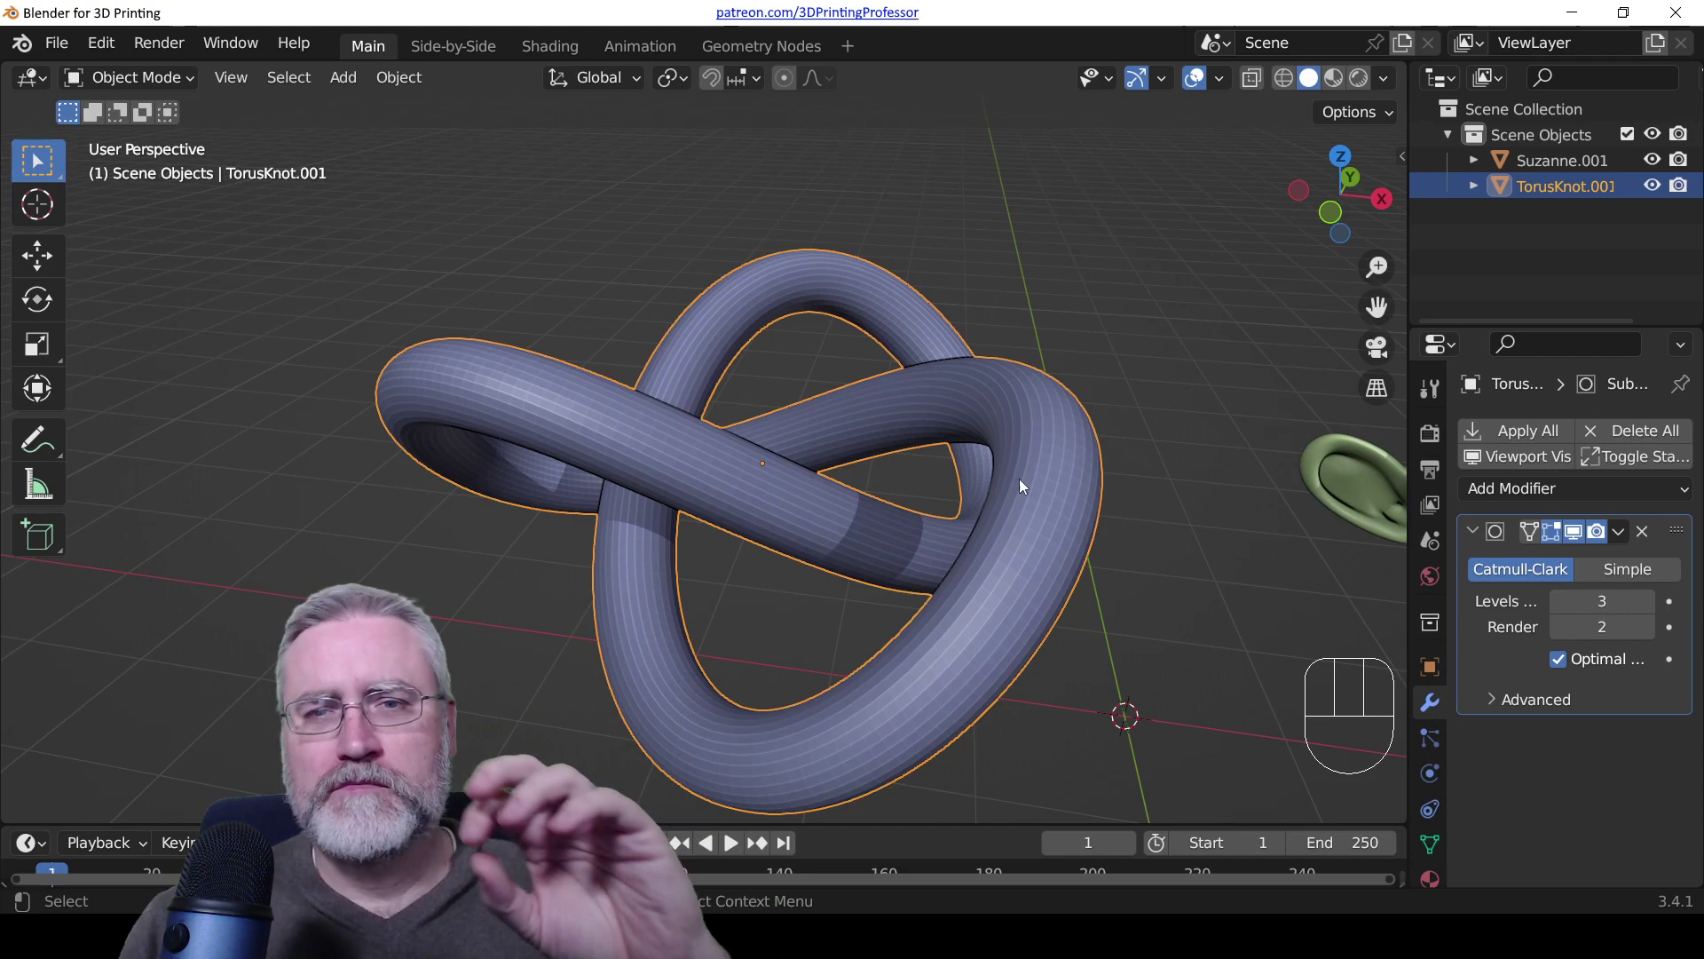
{"action": "middle_click_drag", "start_coordinate": [1019, 478], "coordinate": [838, 546]}
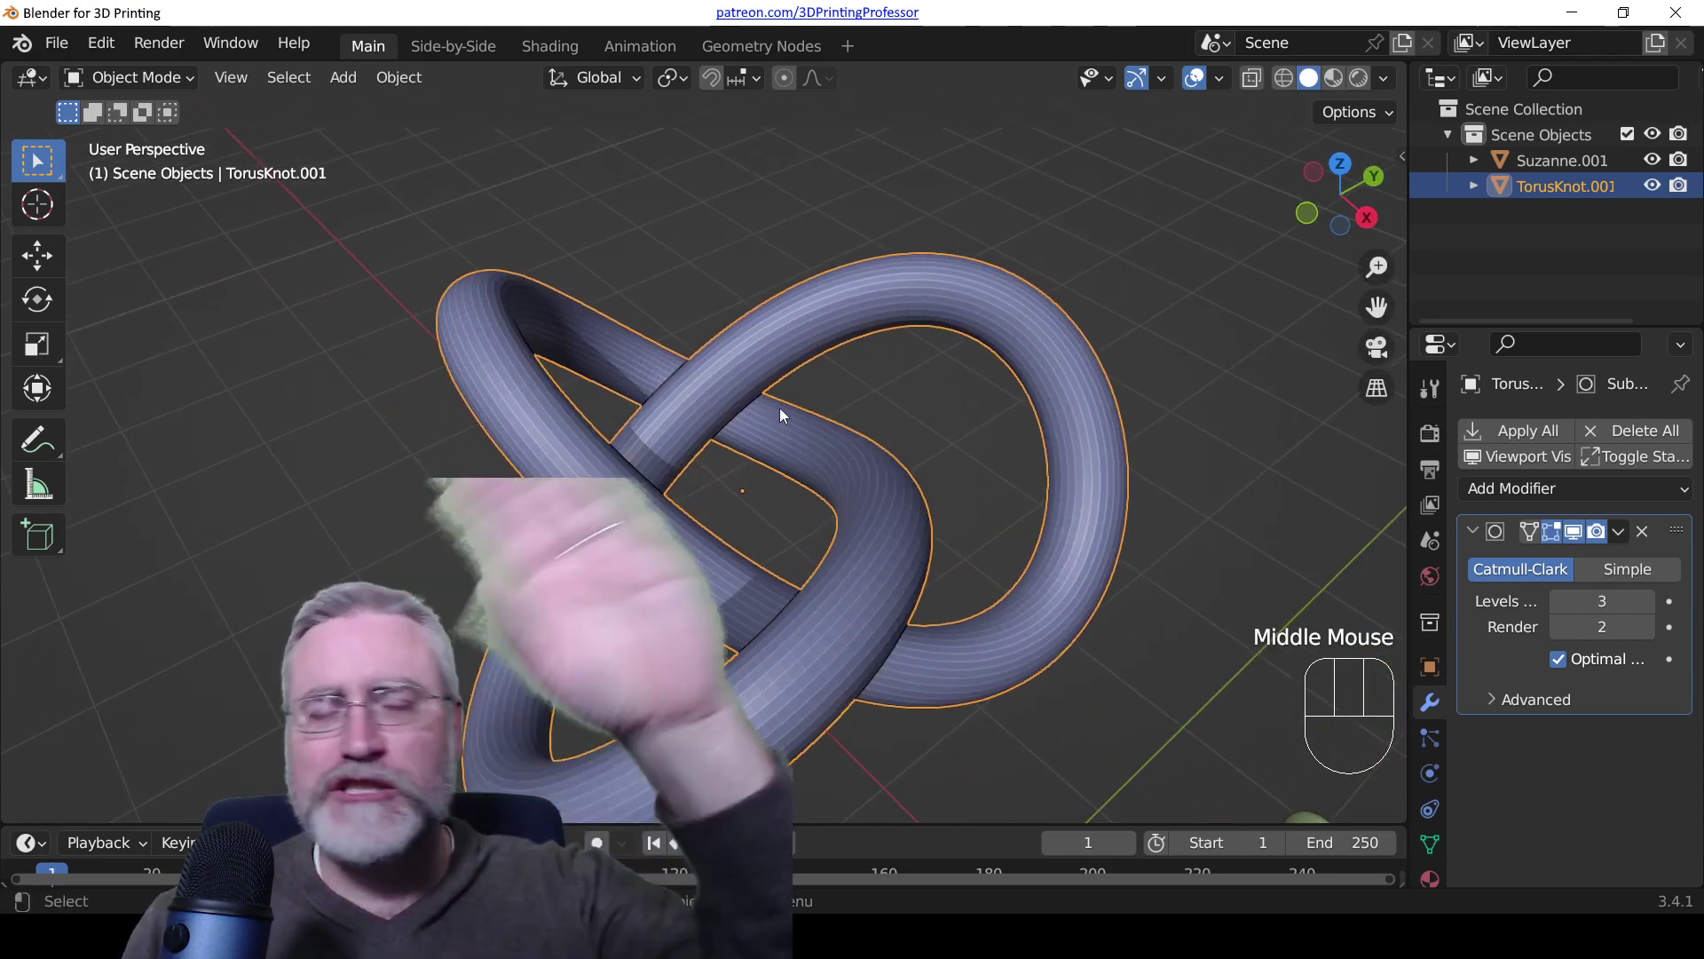
{"action": "middle_click_drag", "start_coordinate": [691, 539], "coordinate": [844, 511]}
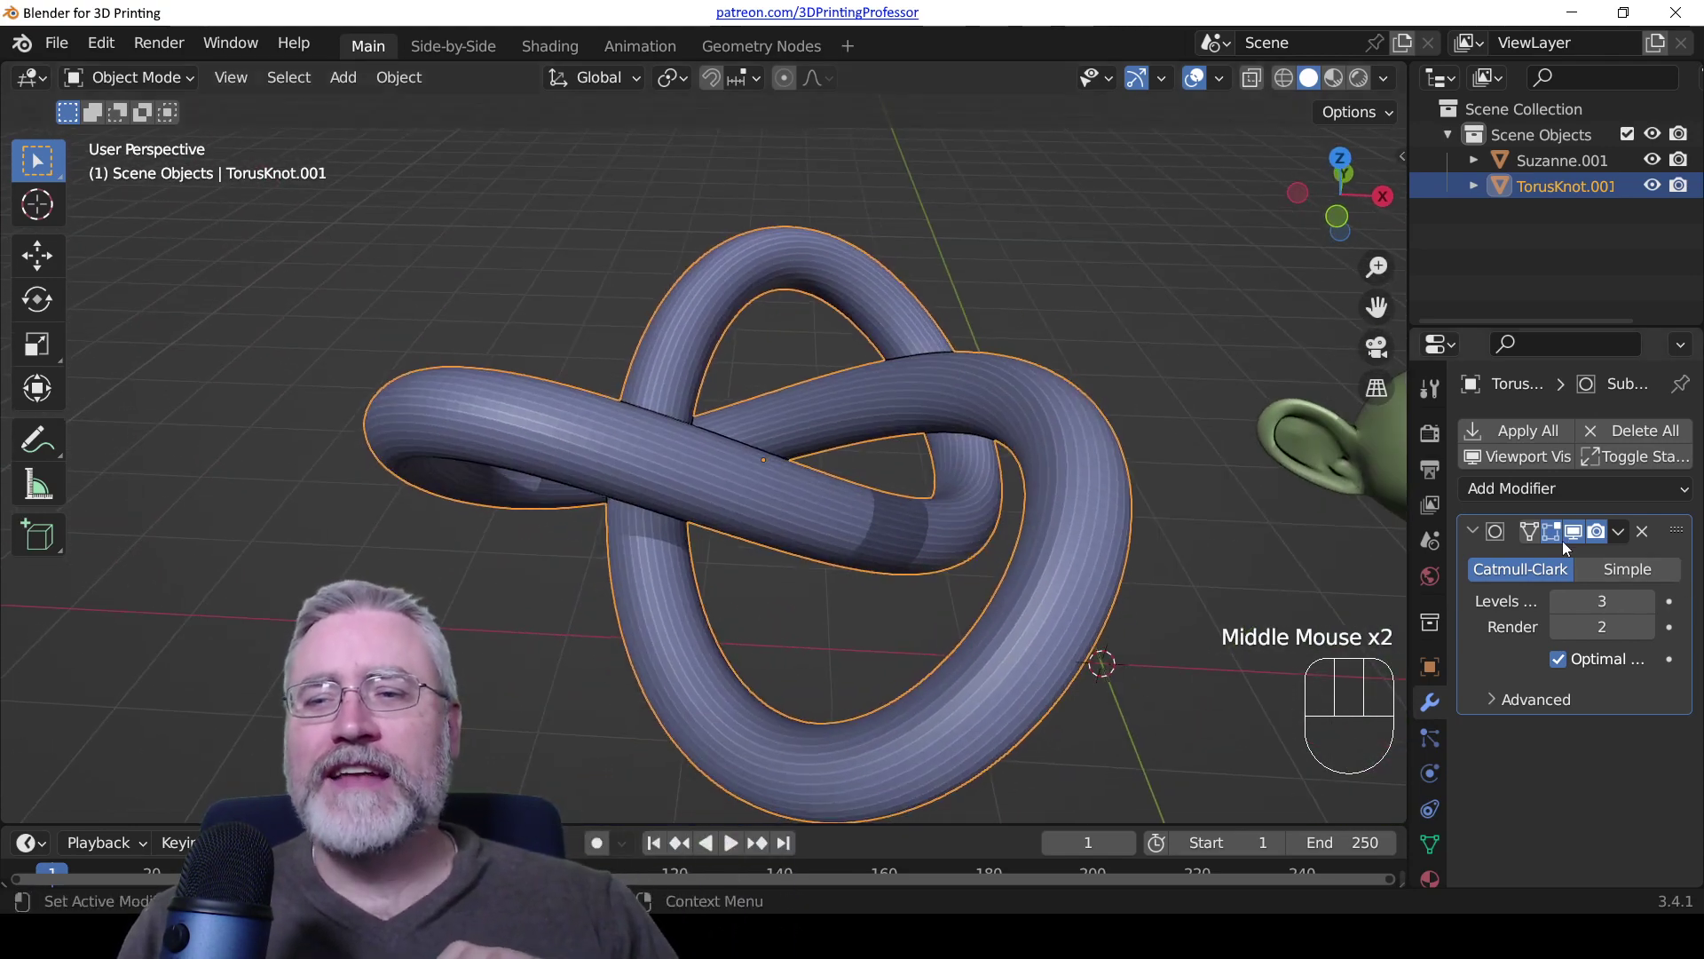
{"action": "left_click", "coordinate": [1573, 531]}
{"action": "middle_click_drag", "start_coordinate": [1227, 535], "coordinate": [1018, 451]}
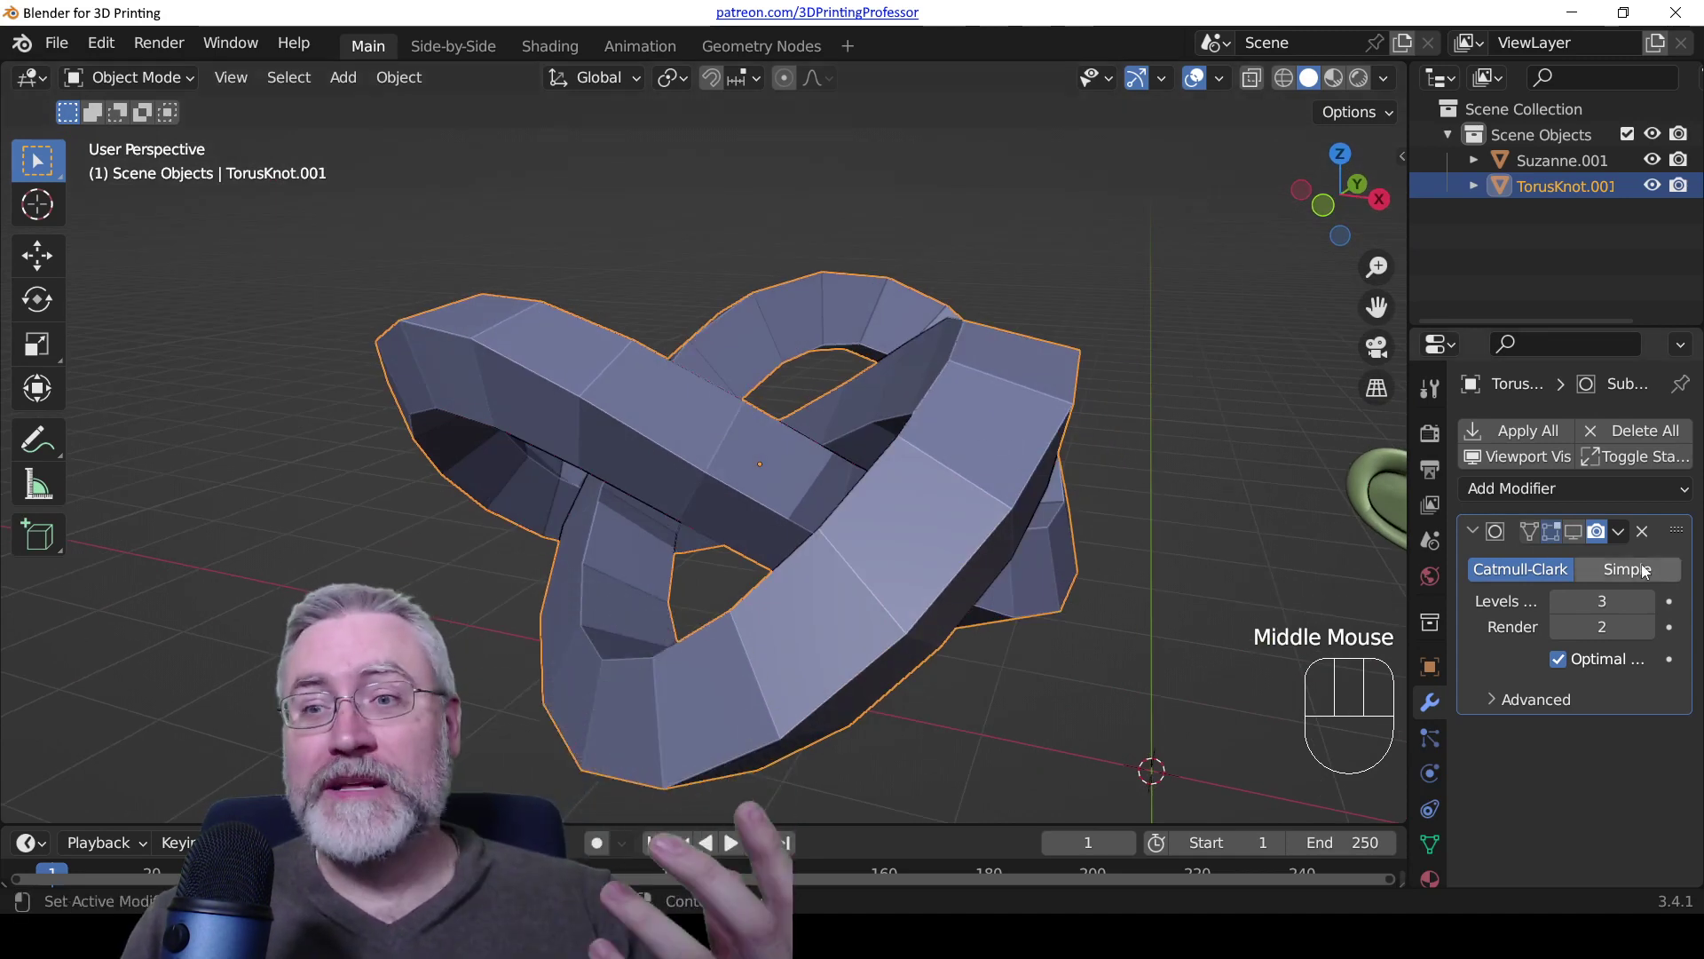
{"action": "left_click", "coordinate": [1573, 535]}
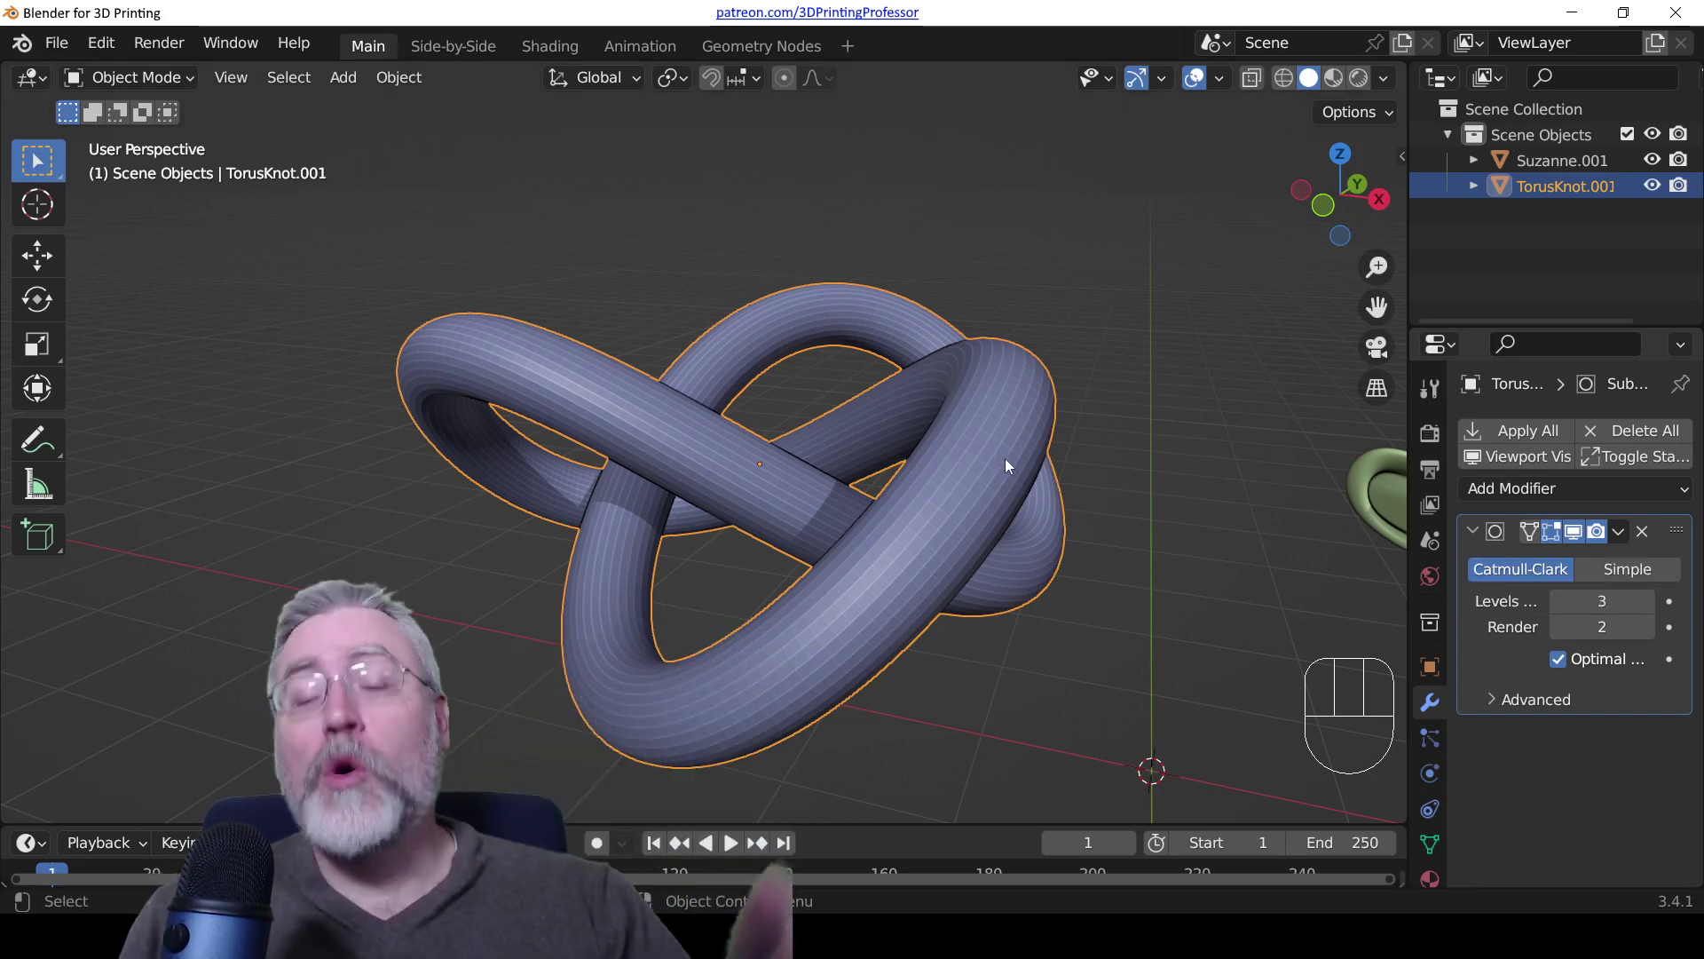
{"action": "scroll", "coordinate": [1003, 413], "scroll_direction": "down", "scroll_amount": 2}
{"action": "left_click", "coordinate": [1314, 492]}
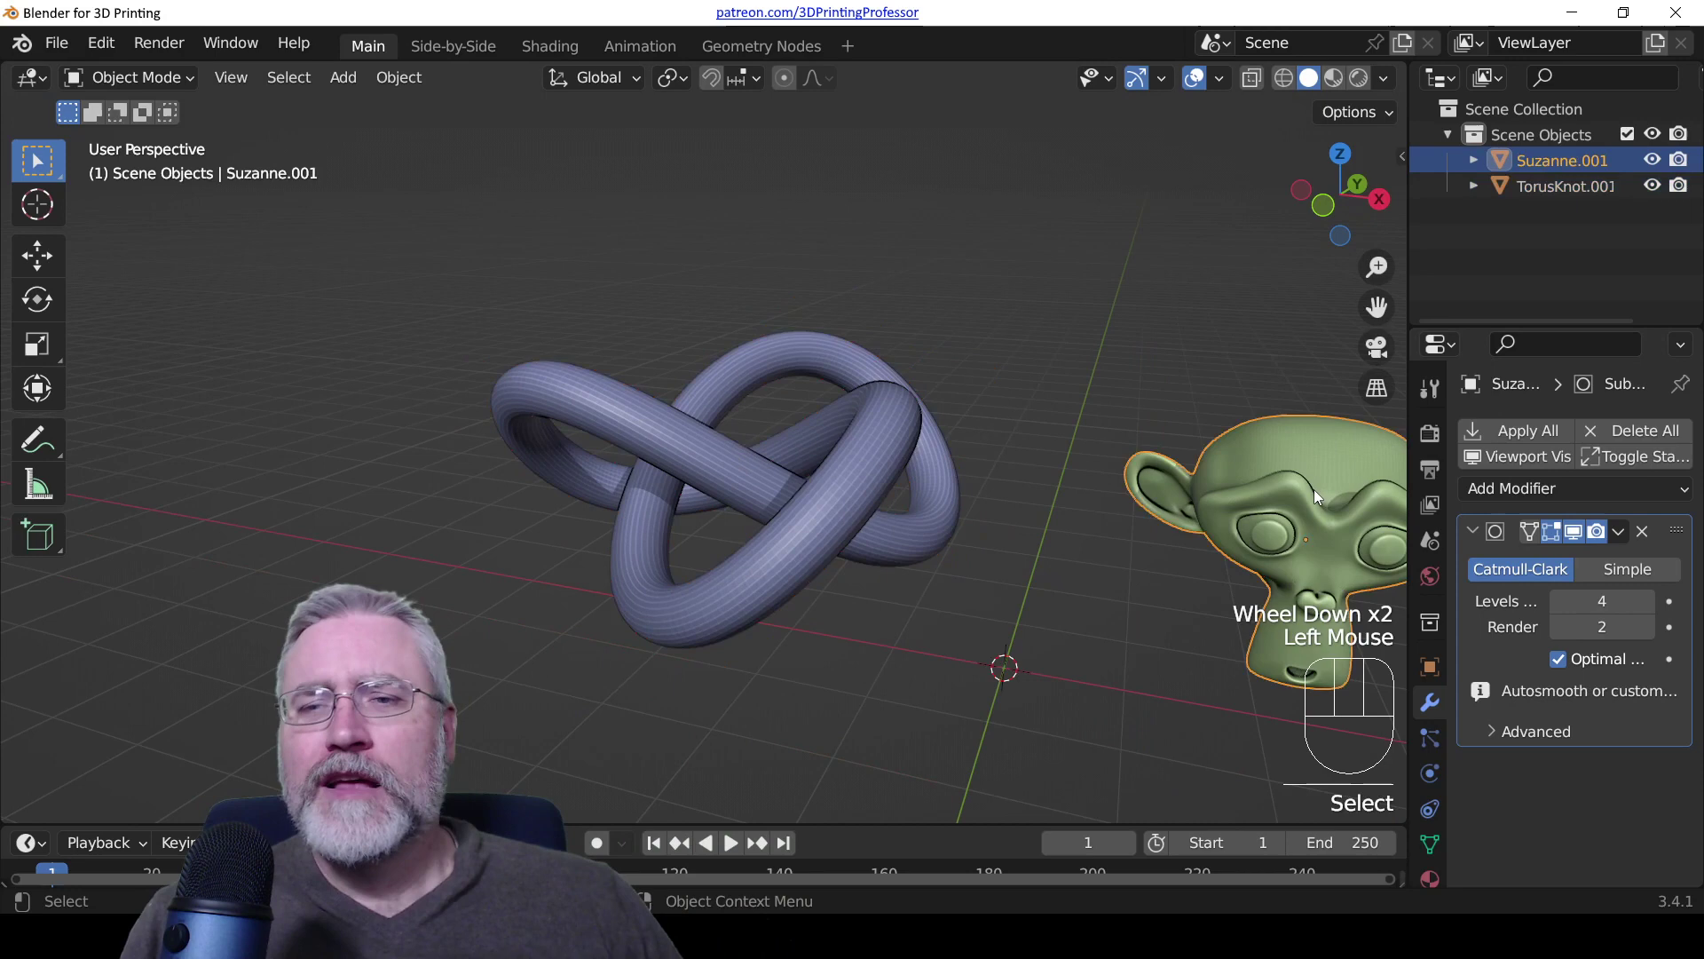
{"action": "middle_click_drag", "start_coordinate": [1317, 467], "coordinate": [973, 383], "text": "shift"}
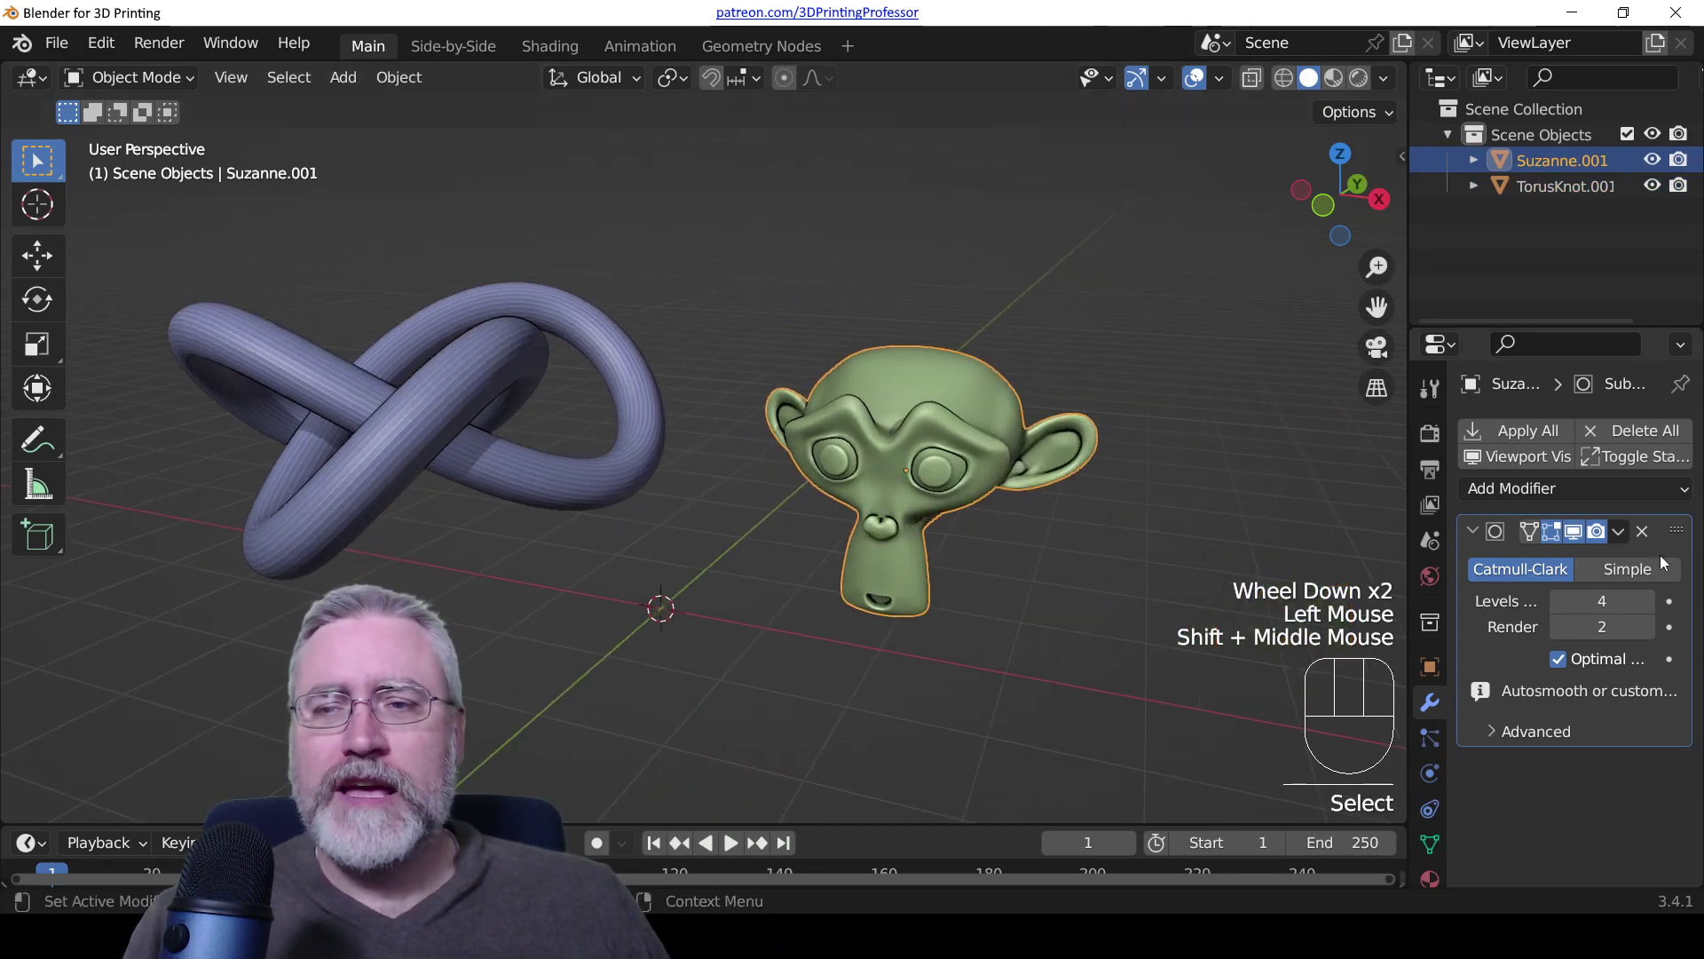
{"action": "left_click", "coordinate": [1573, 530]}
{"action": "scroll", "coordinate": [1398, 484], "scroll_direction": "up", "scroll_amount": 3}
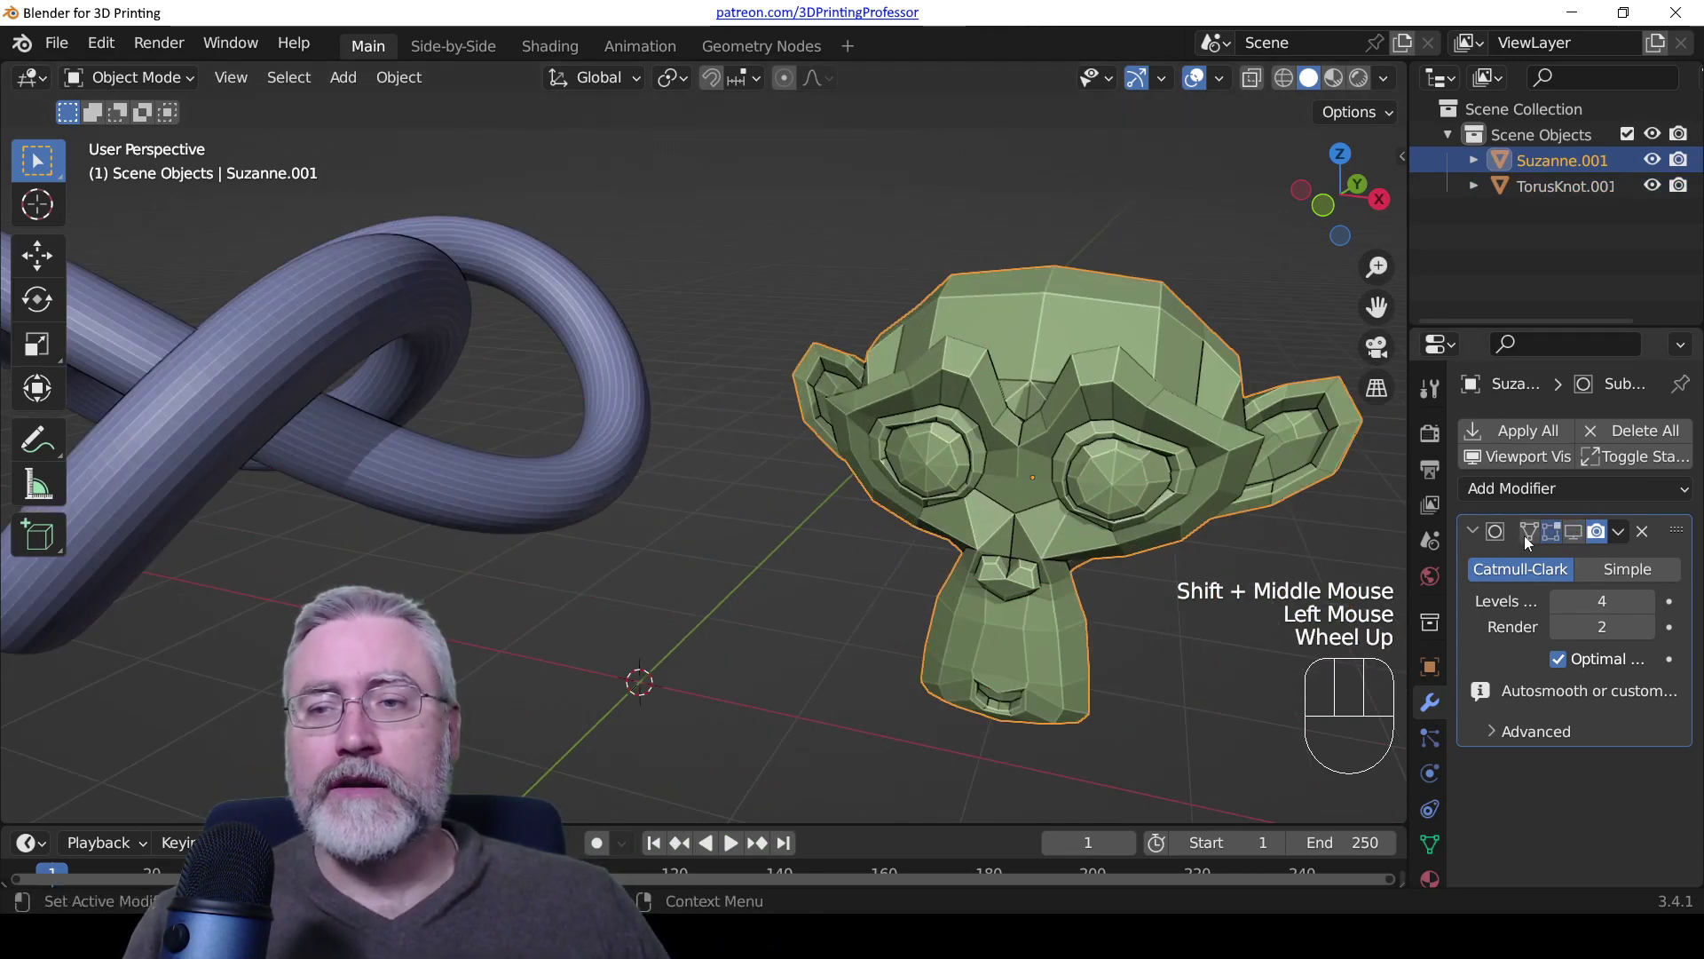
{"action": "left_click", "coordinate": [1577, 531]}
{"action": "key", "text": "Tab"}
{"action": "middle_click_drag", "start_coordinate": [1207, 266], "coordinate": [1070, 430], "text": "shift"}
{"action": "key", "text": "KP_1"}
{"action": "scroll", "coordinate": [950, 248], "scroll_direction": "up", "scroll_amount": 2}
{"action": "middle_click_drag", "start_coordinate": [950, 248], "coordinate": [743, 372], "text": "shift"}
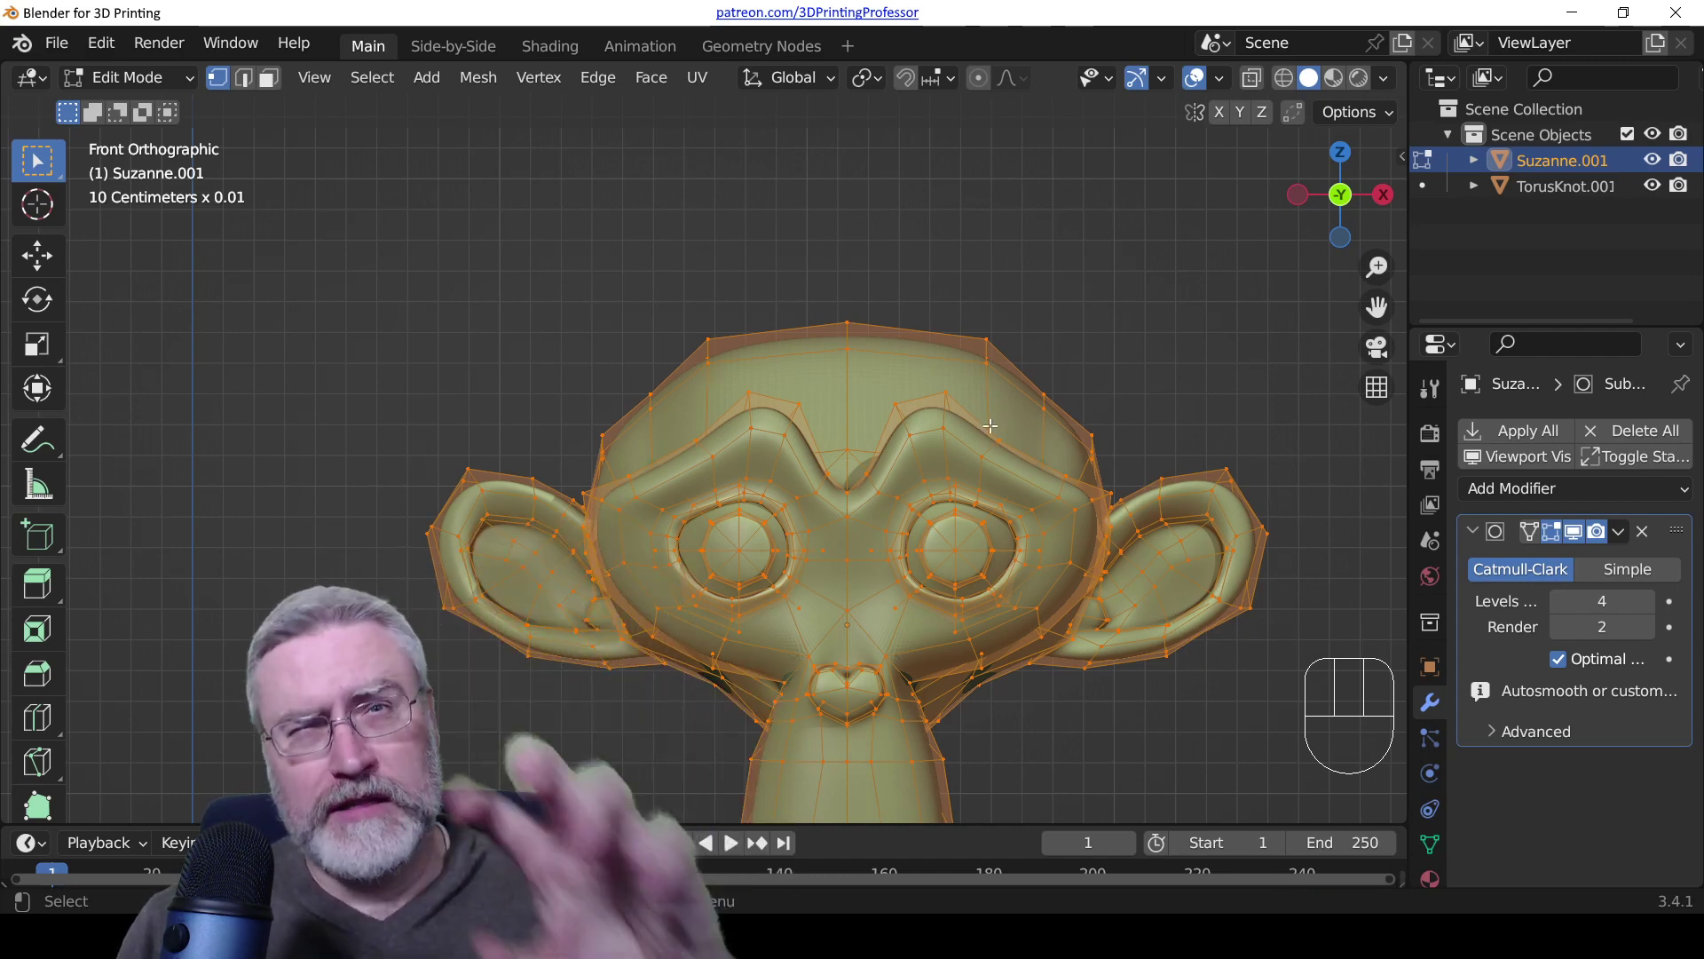
{"action": "key", "text": "Tab"}
{"action": "scroll", "coordinate": [938, 403], "scroll_direction": "down", "scroll_amount": 4}
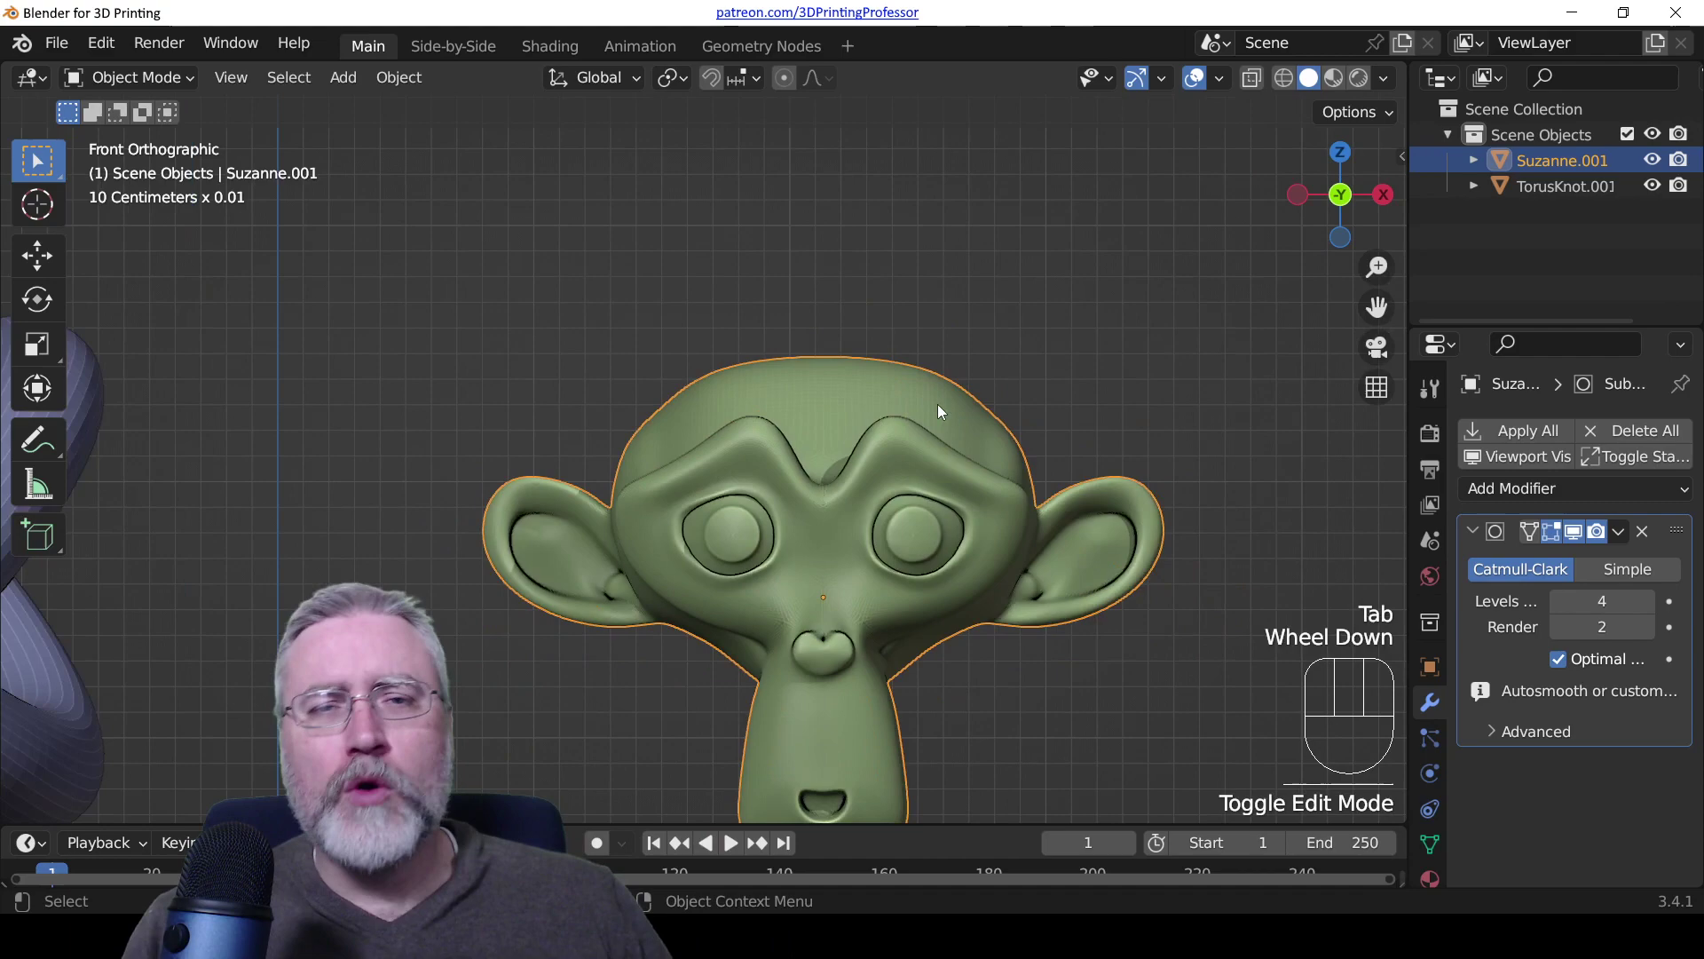
{"action": "middle_click_drag", "start_coordinate": [861, 397], "coordinate": [426, 449]}
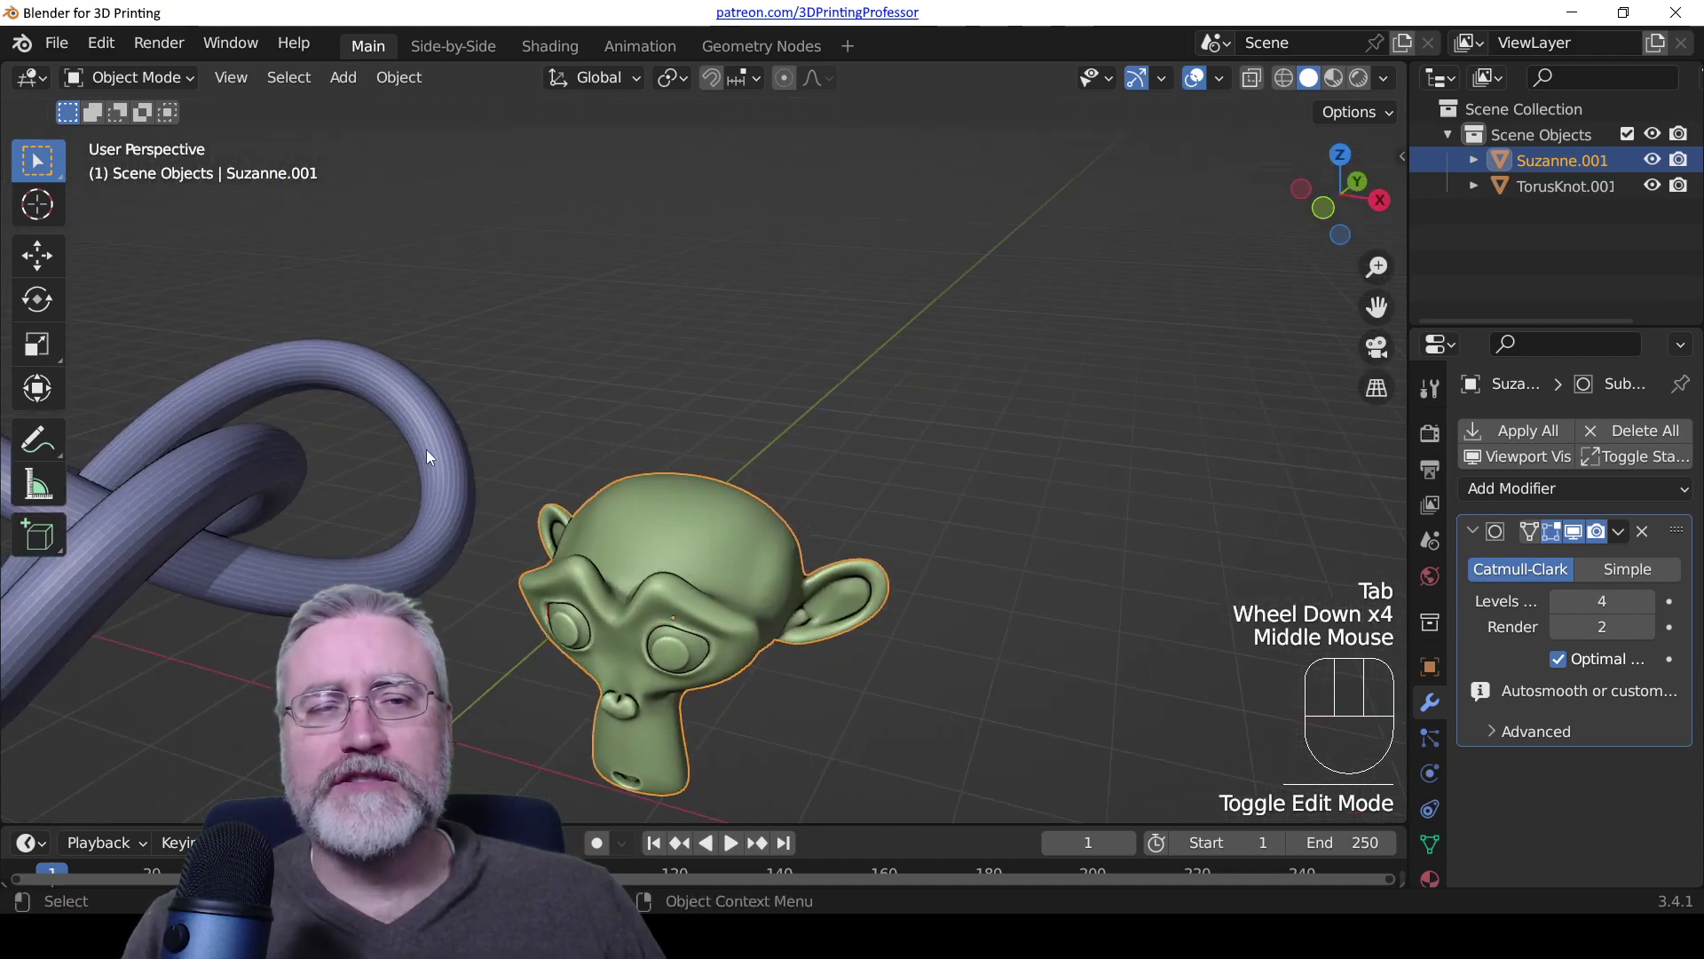
{"action": "left_click", "coordinate": [265, 467]}
{"action": "key", "text": "KP_Decimal"}
{"action": "left_click", "coordinate": [272, 467]}
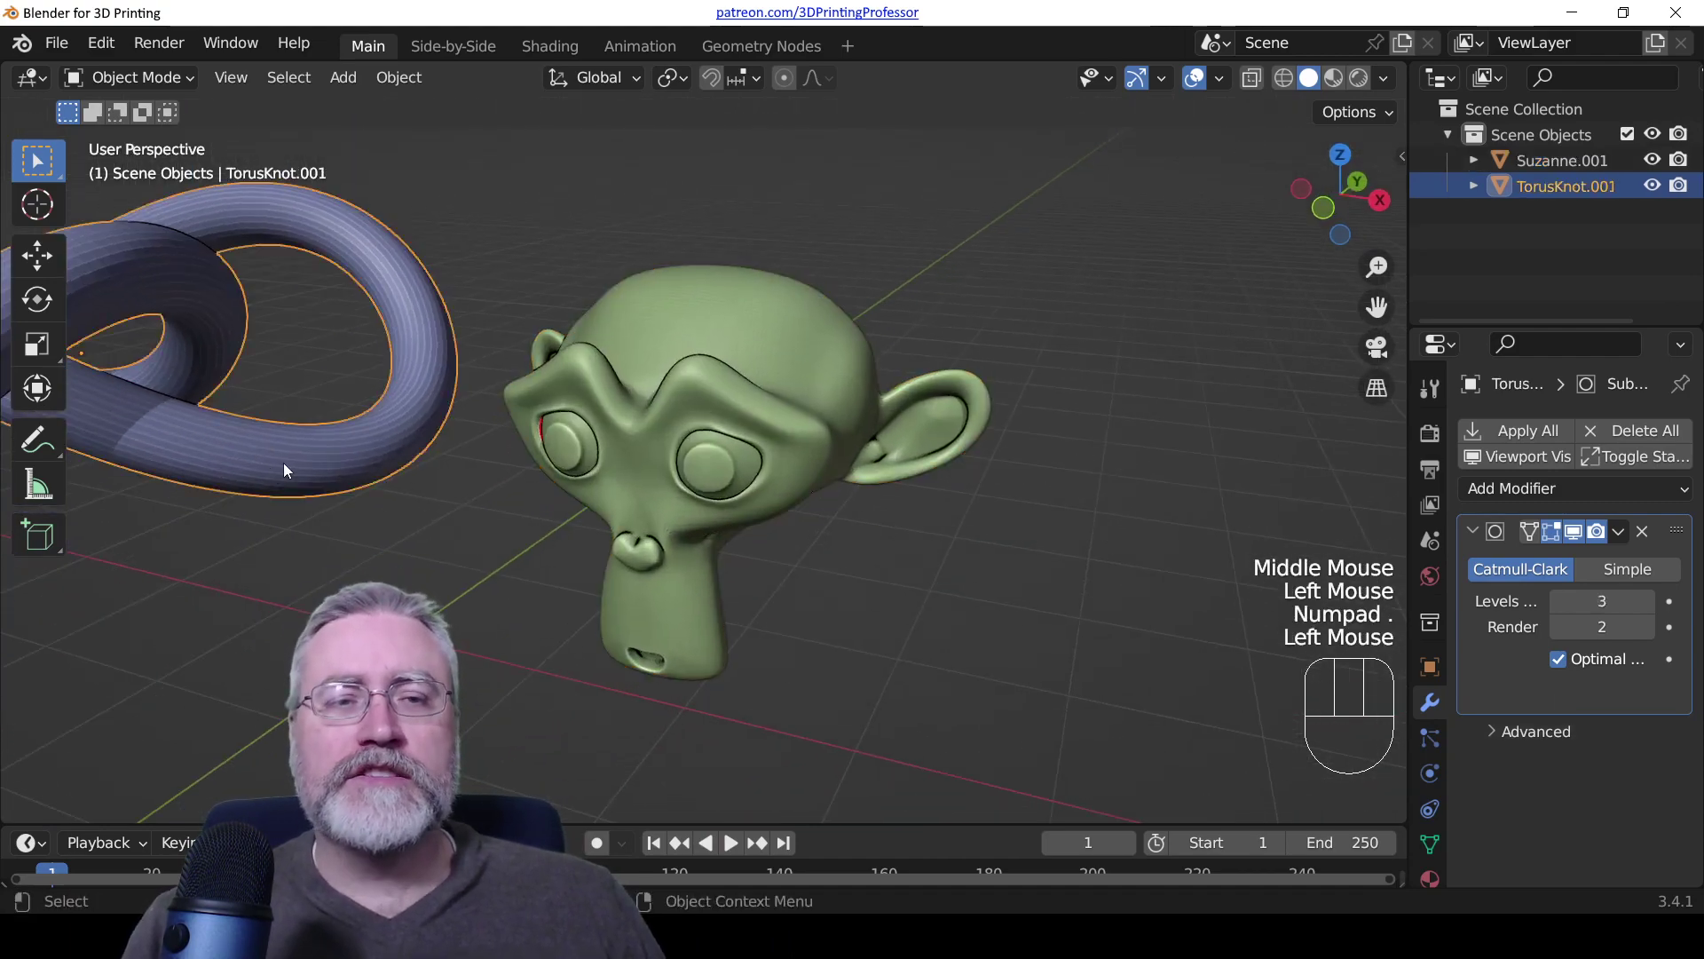
{"action": "key", "text": "KP_Decimal"}
{"action": "scroll", "coordinate": [477, 485], "scroll_direction": "up", "scroll_amount": 2}
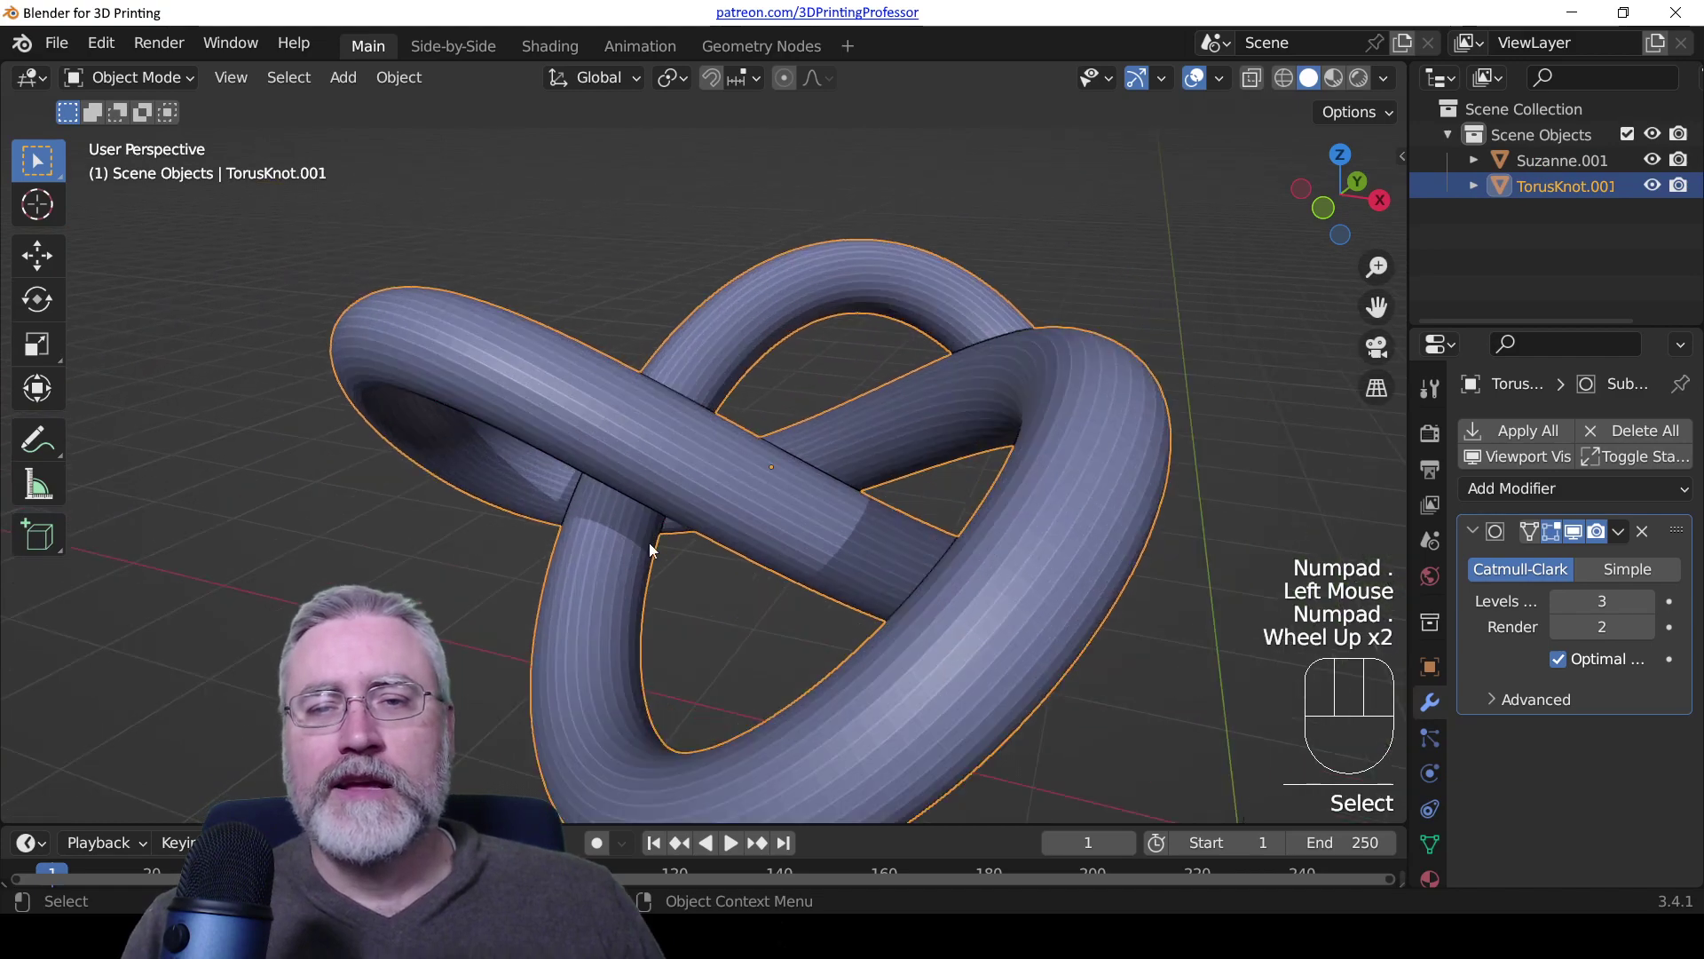
{"action": "key", "text": "Tab"}
{"action": "middle_click_drag", "start_coordinate": [477, 485], "coordinate": [947, 524]}
{"action": "key", "text": "Tab"}
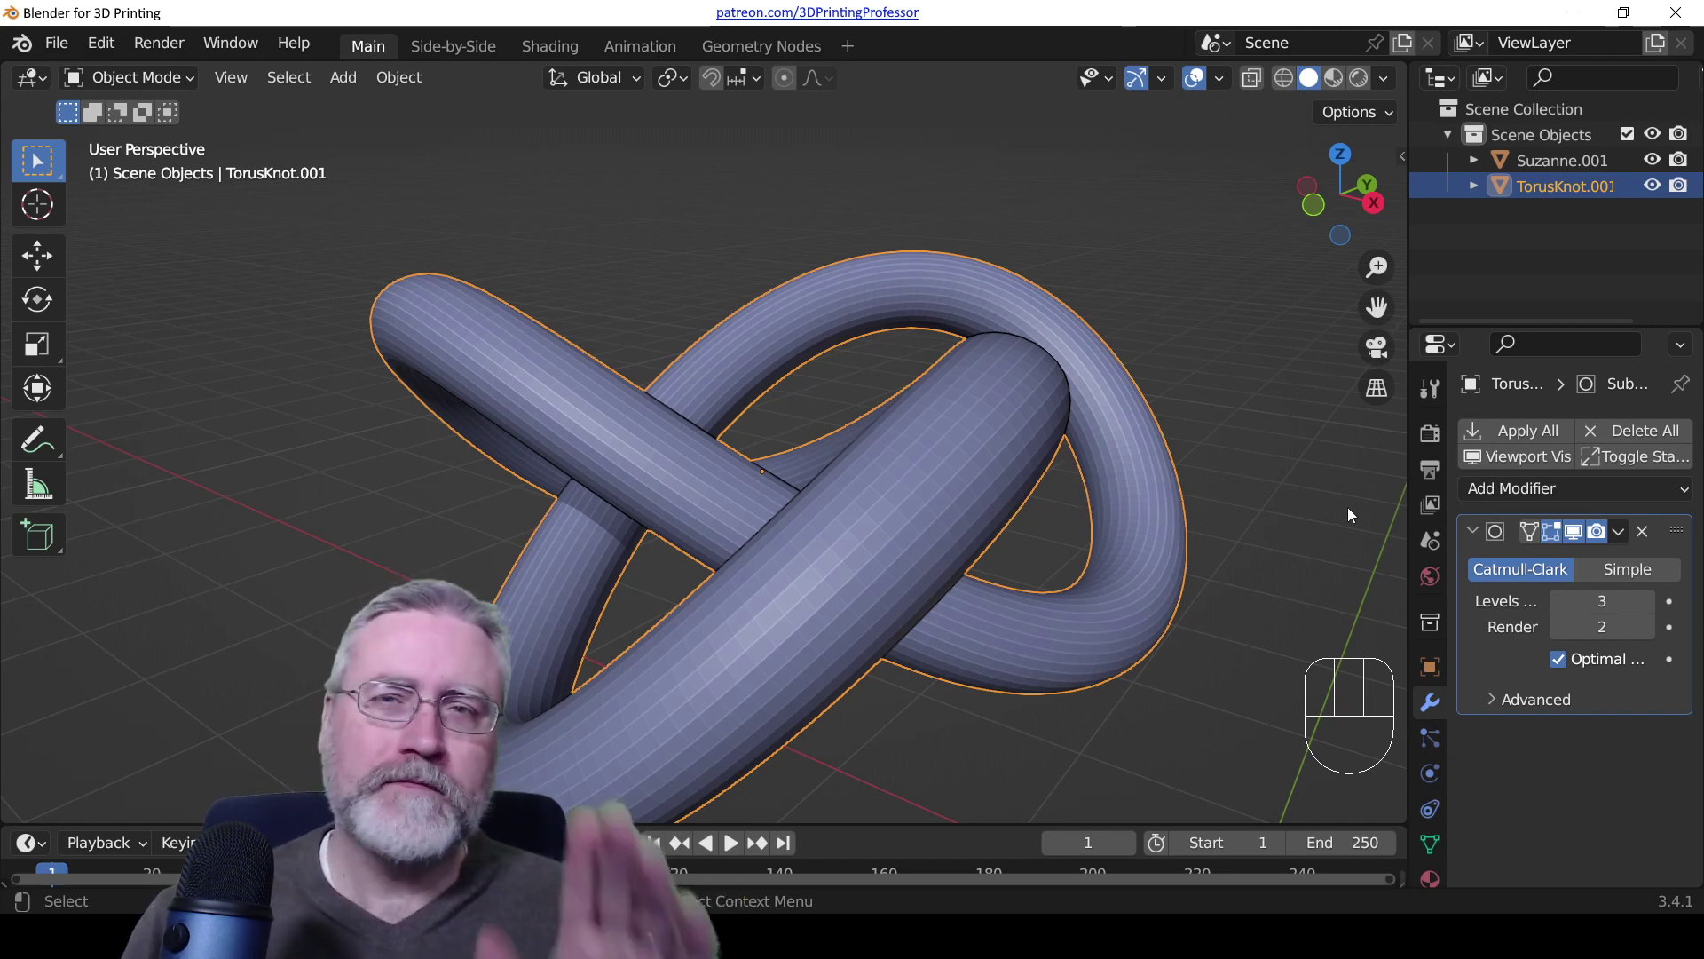
Step: Add a Displace modifier below the Subdivision Surface, showing Strength 1.000 and Midlevel 0.500
{"action": "left_click", "coordinate": [1523, 490]}
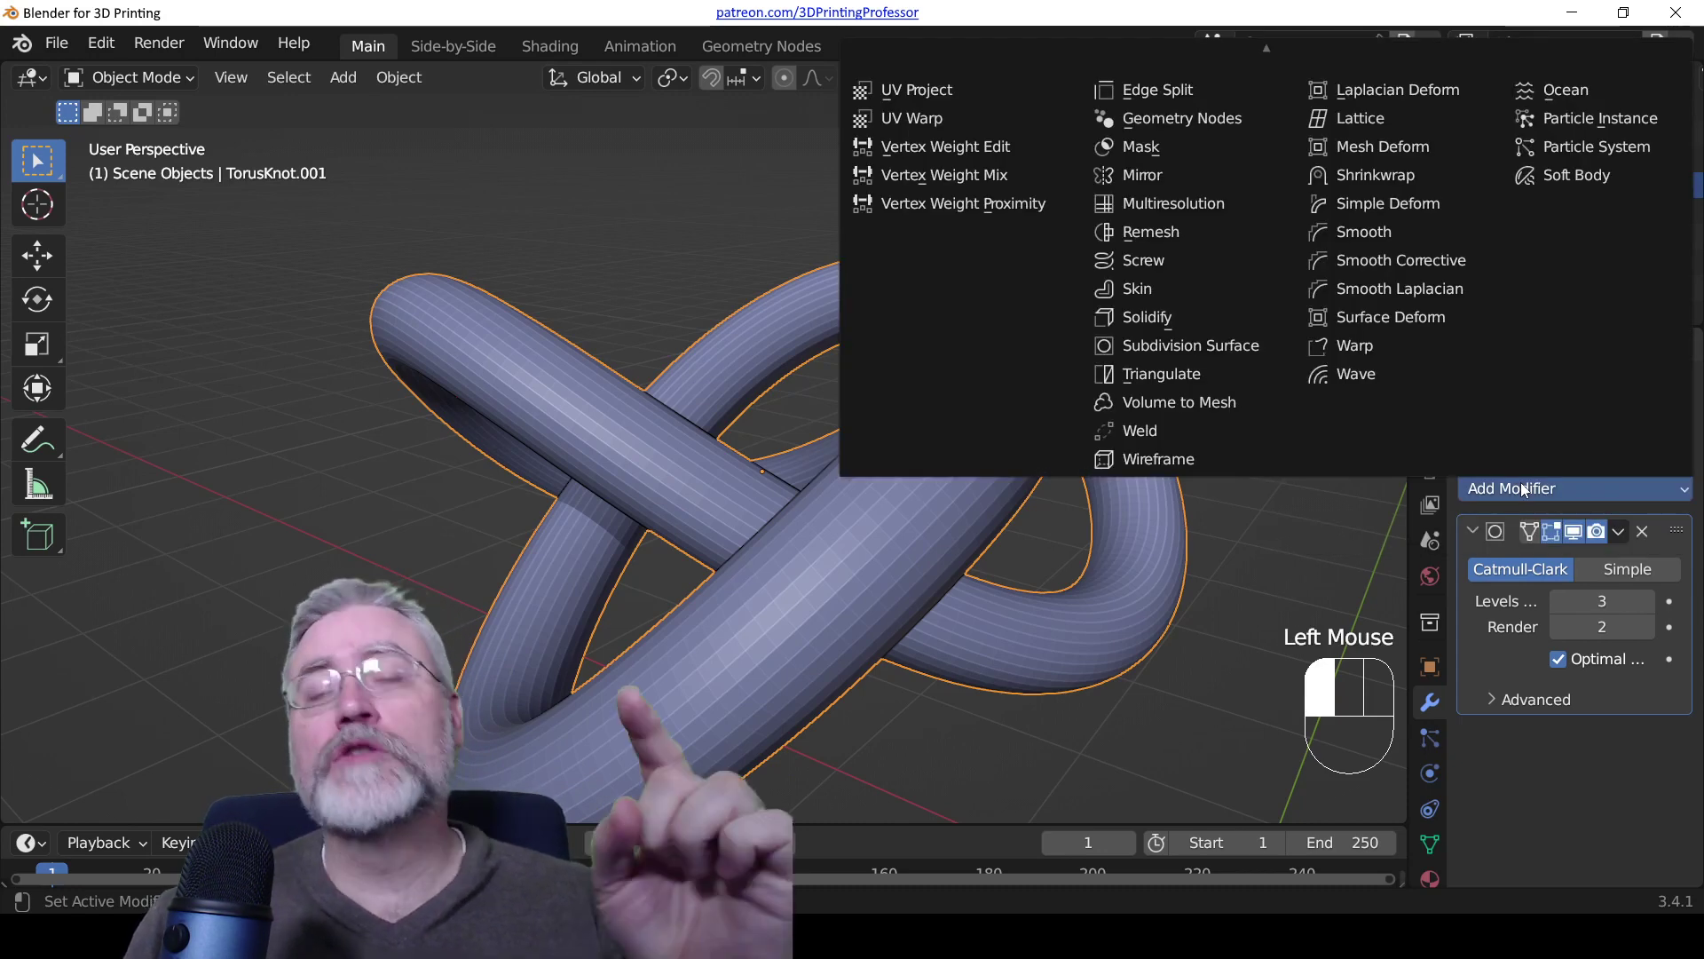
{"action": "left_click", "coordinate": [1465, 504]}
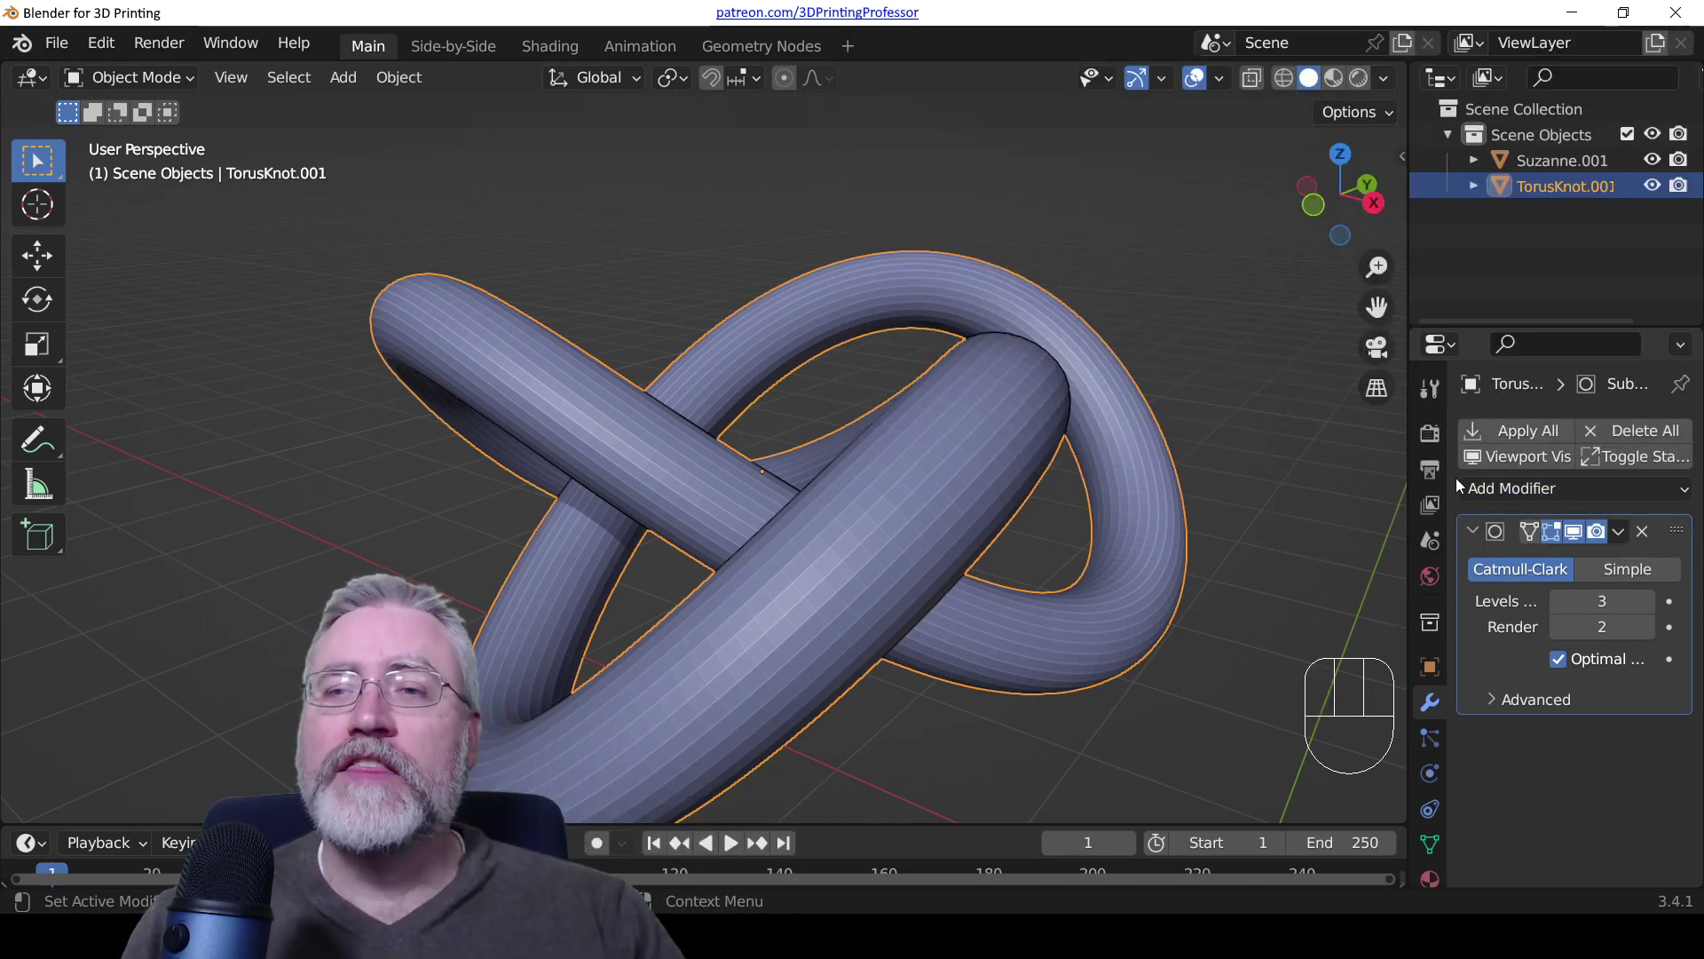
{"action": "left_click", "coordinate": [1530, 498]}
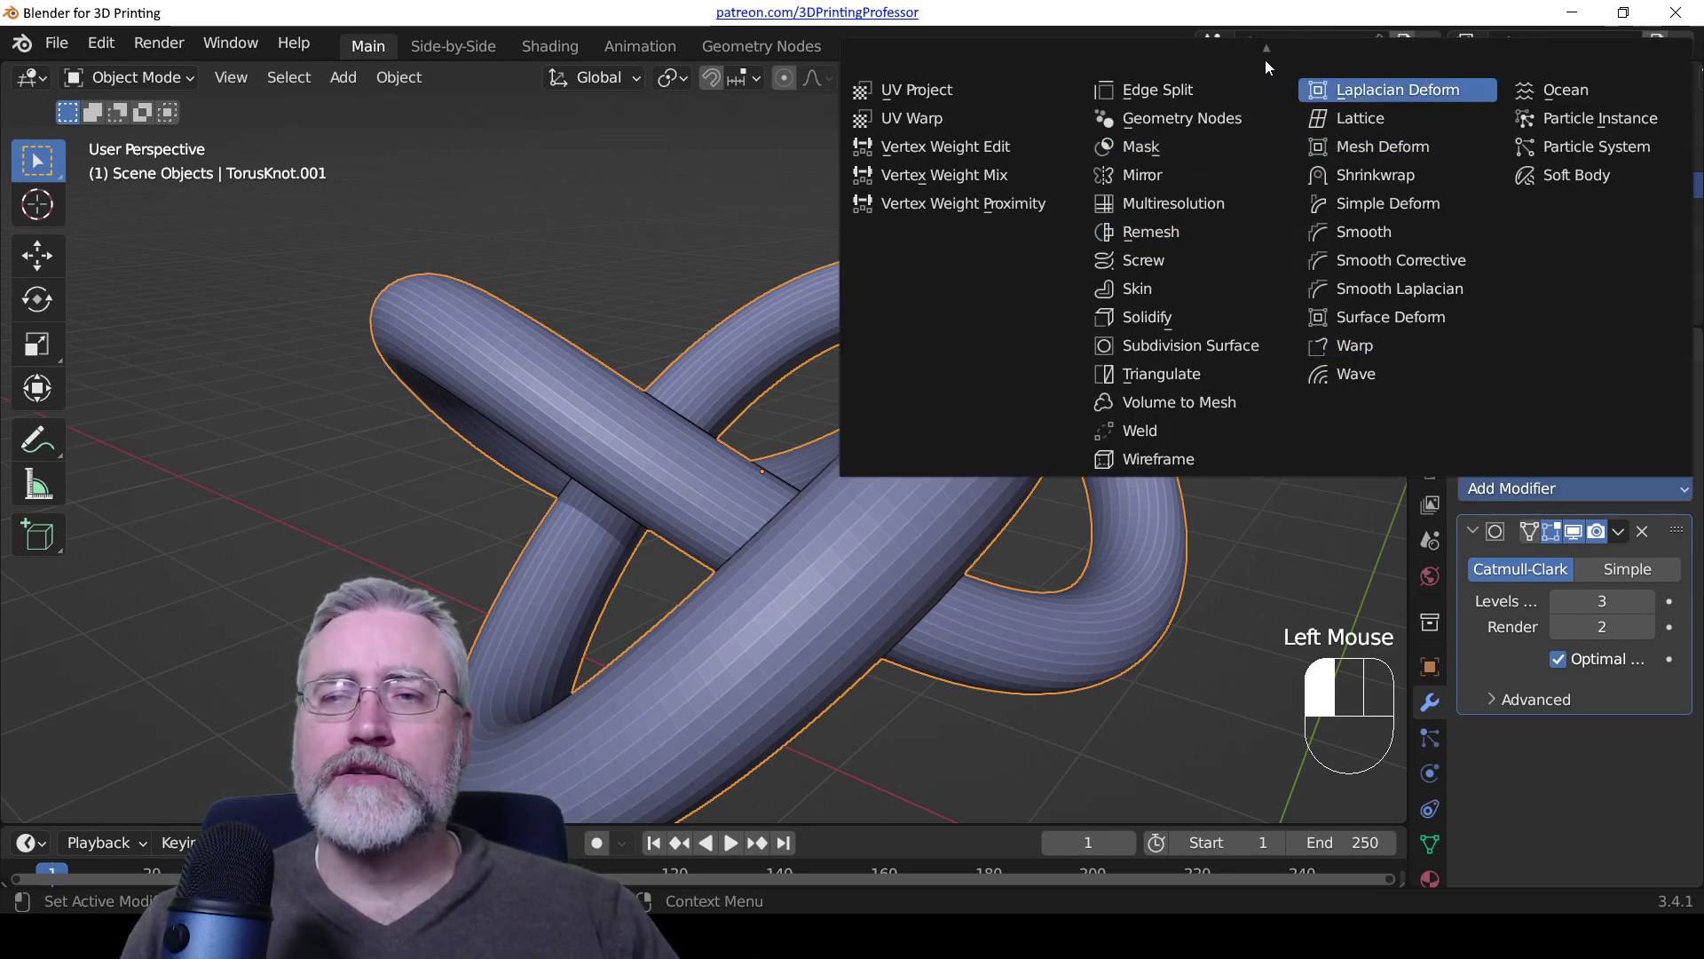
{"action": "mouse_move", "coordinate": [1264, 52]}
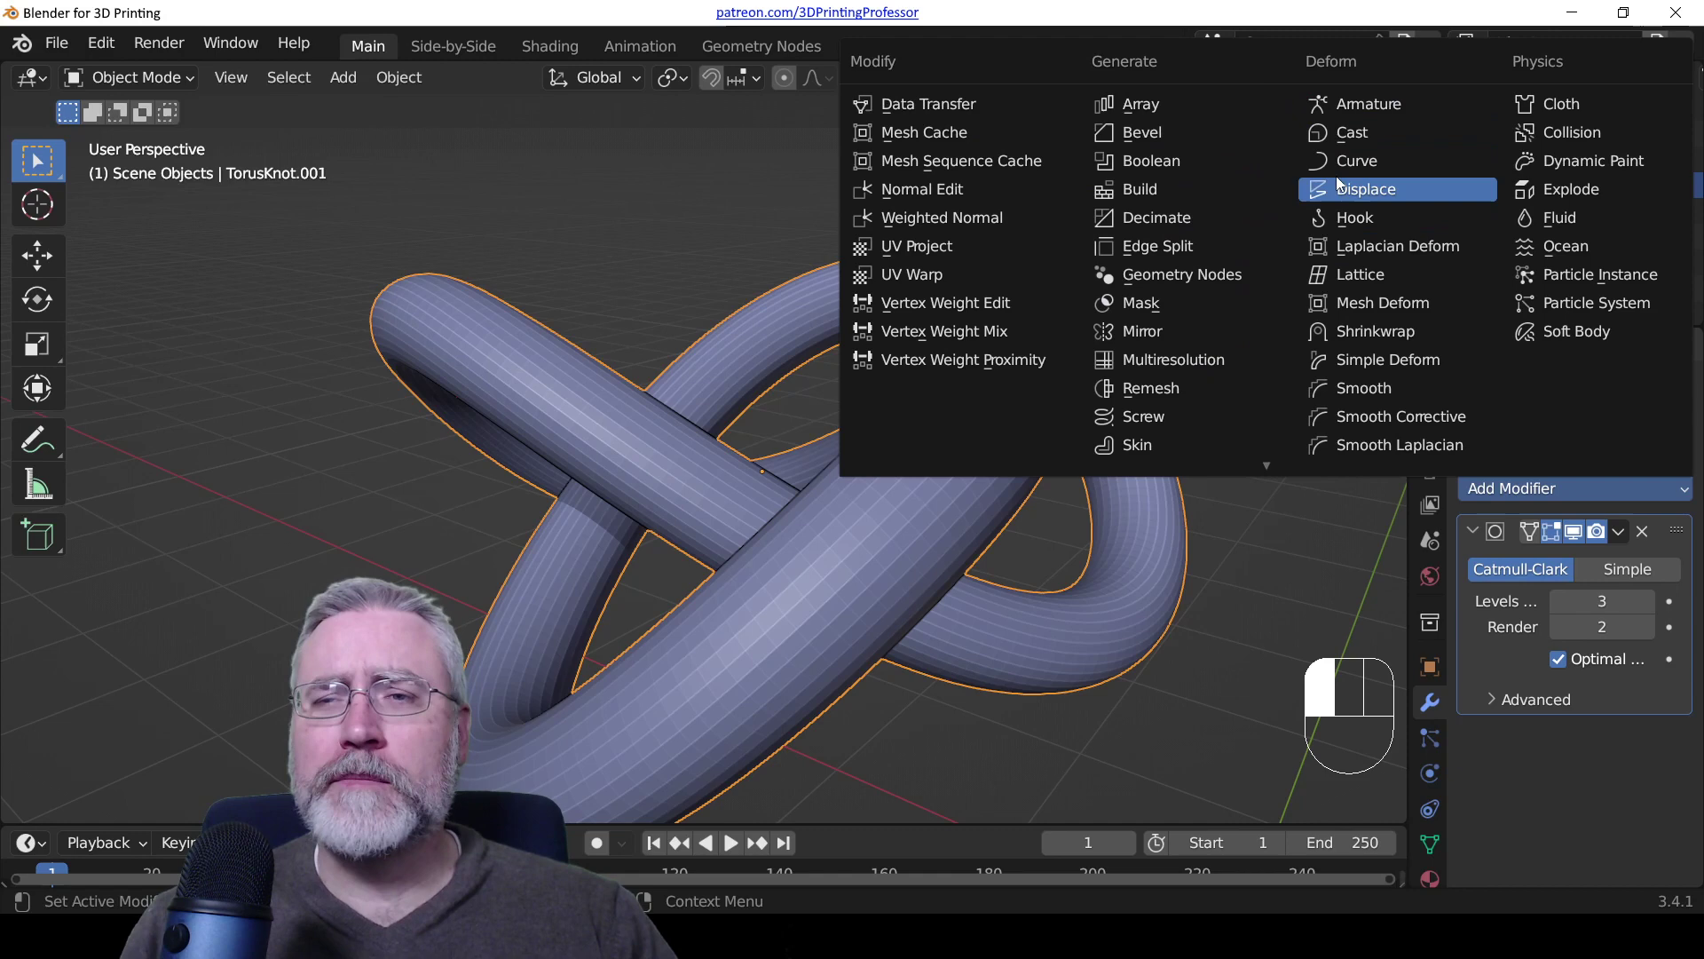
{"action": "left_click", "coordinate": [1338, 190]}
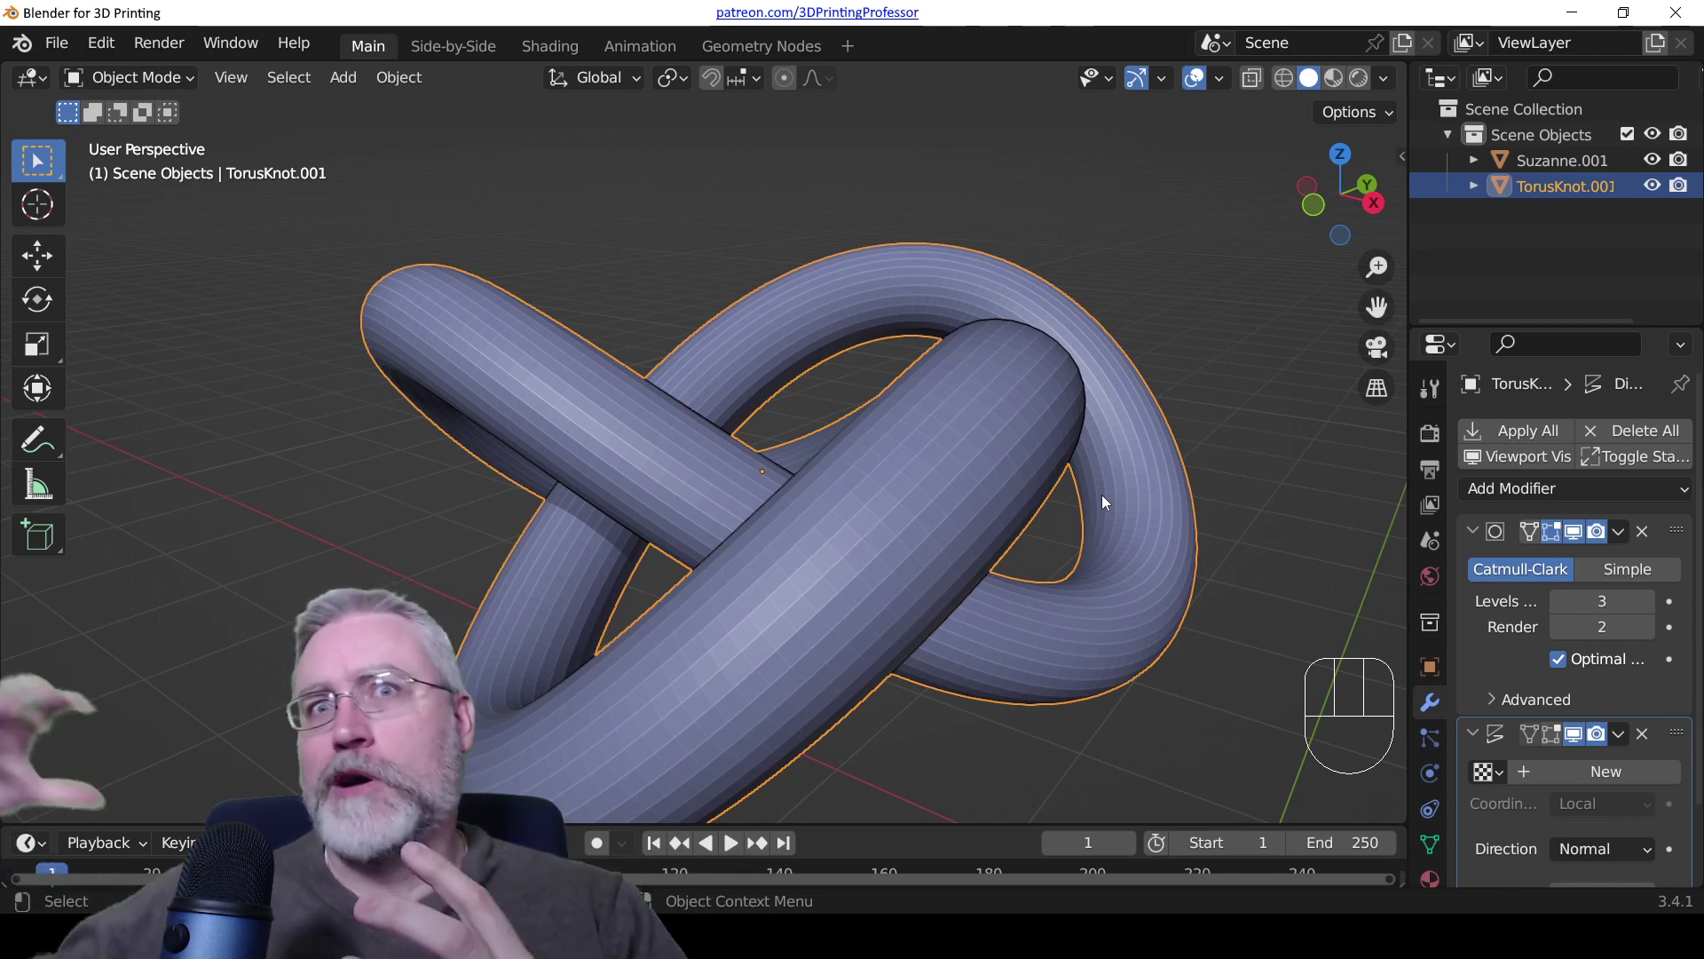
{"action": "scroll", "coordinate": [1548, 668], "scroll_direction": "down", "scroll_amount": 3}
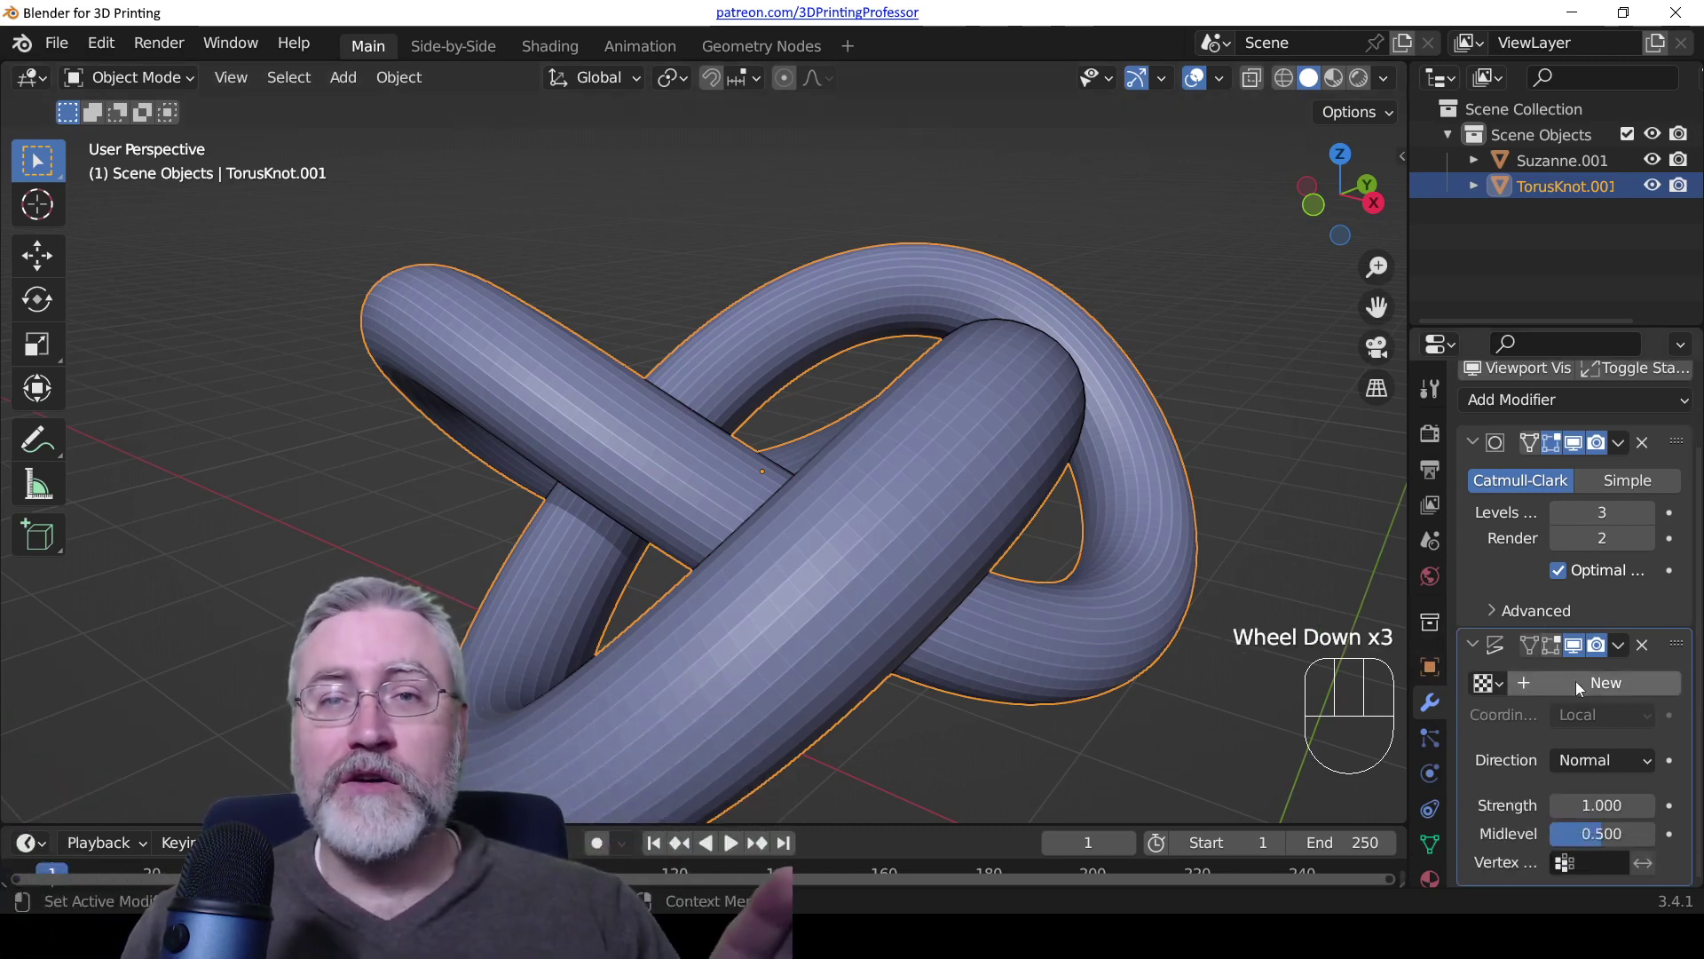
{"action": "scroll", "coordinate": [1084, 556], "scroll_direction": "down", "scroll_amount": 2}
{"action": "middle_click_drag", "start_coordinate": [1084, 555], "coordinate": [1086, 557]}
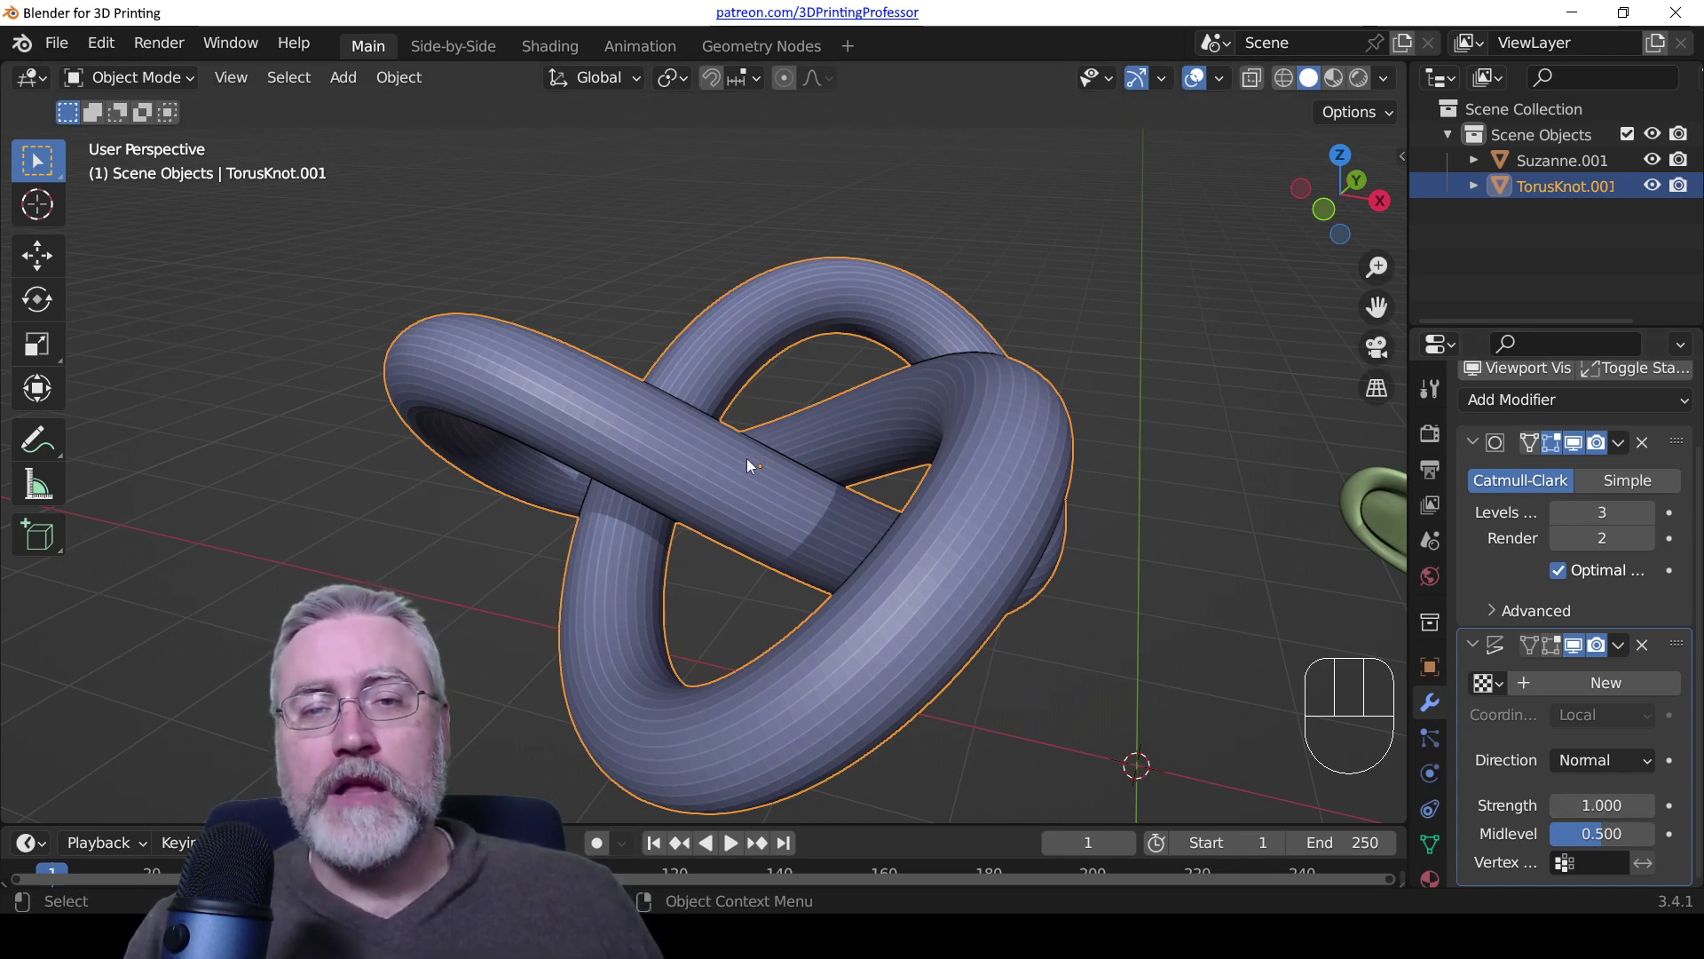
Step: Apply the torus knot's scale, set Displace Strength to 5, and toggle it to compare
{"action": "key", "text": "ctrl+a"}
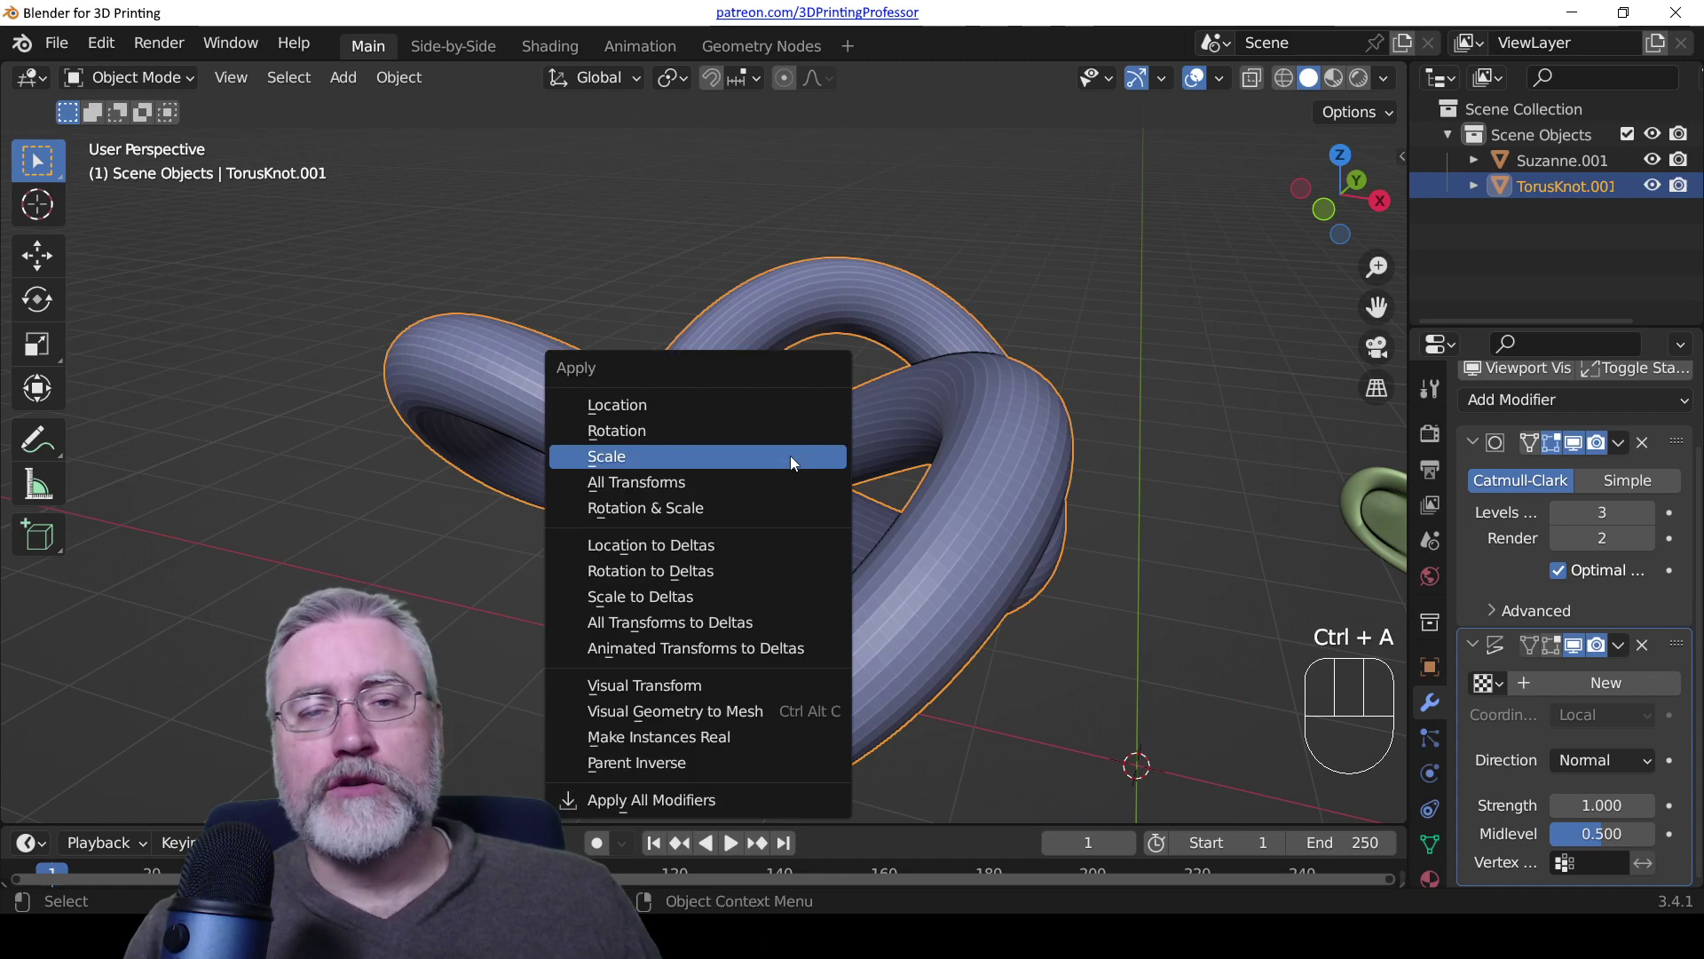
{"action": "left_click", "coordinate": [721, 458]}
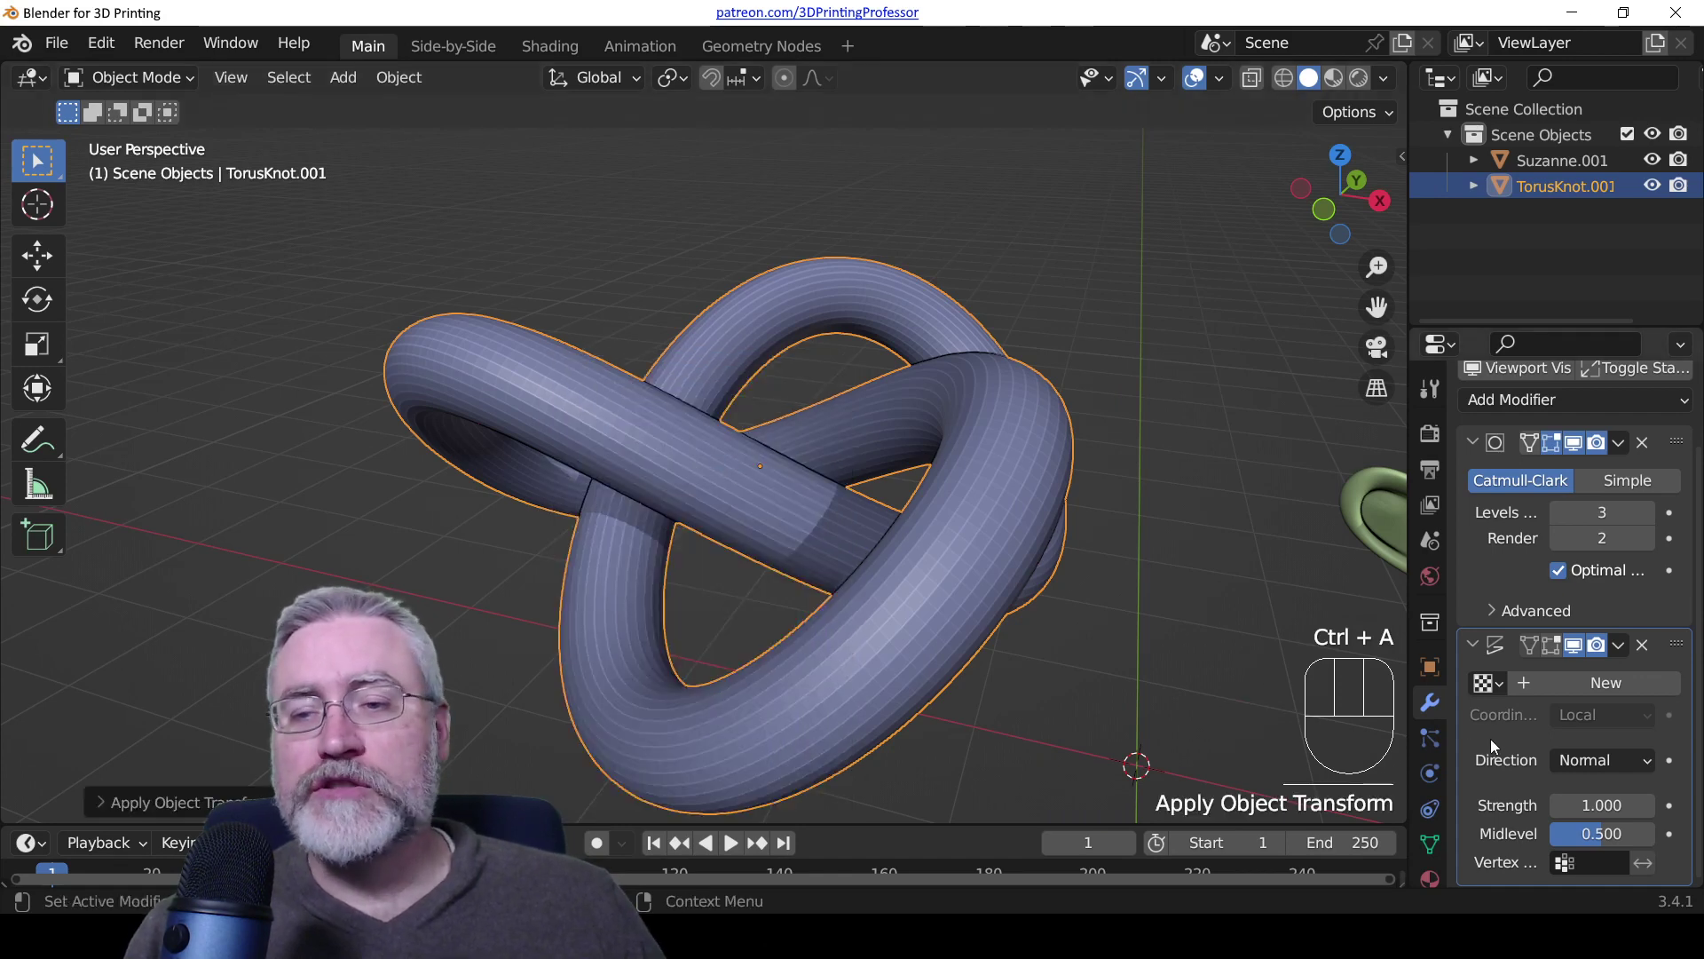
{"action": "left_click", "coordinate": [1603, 799]}
{"action": "type", "text": "5"}
{"action": "key", "text": "Return"}
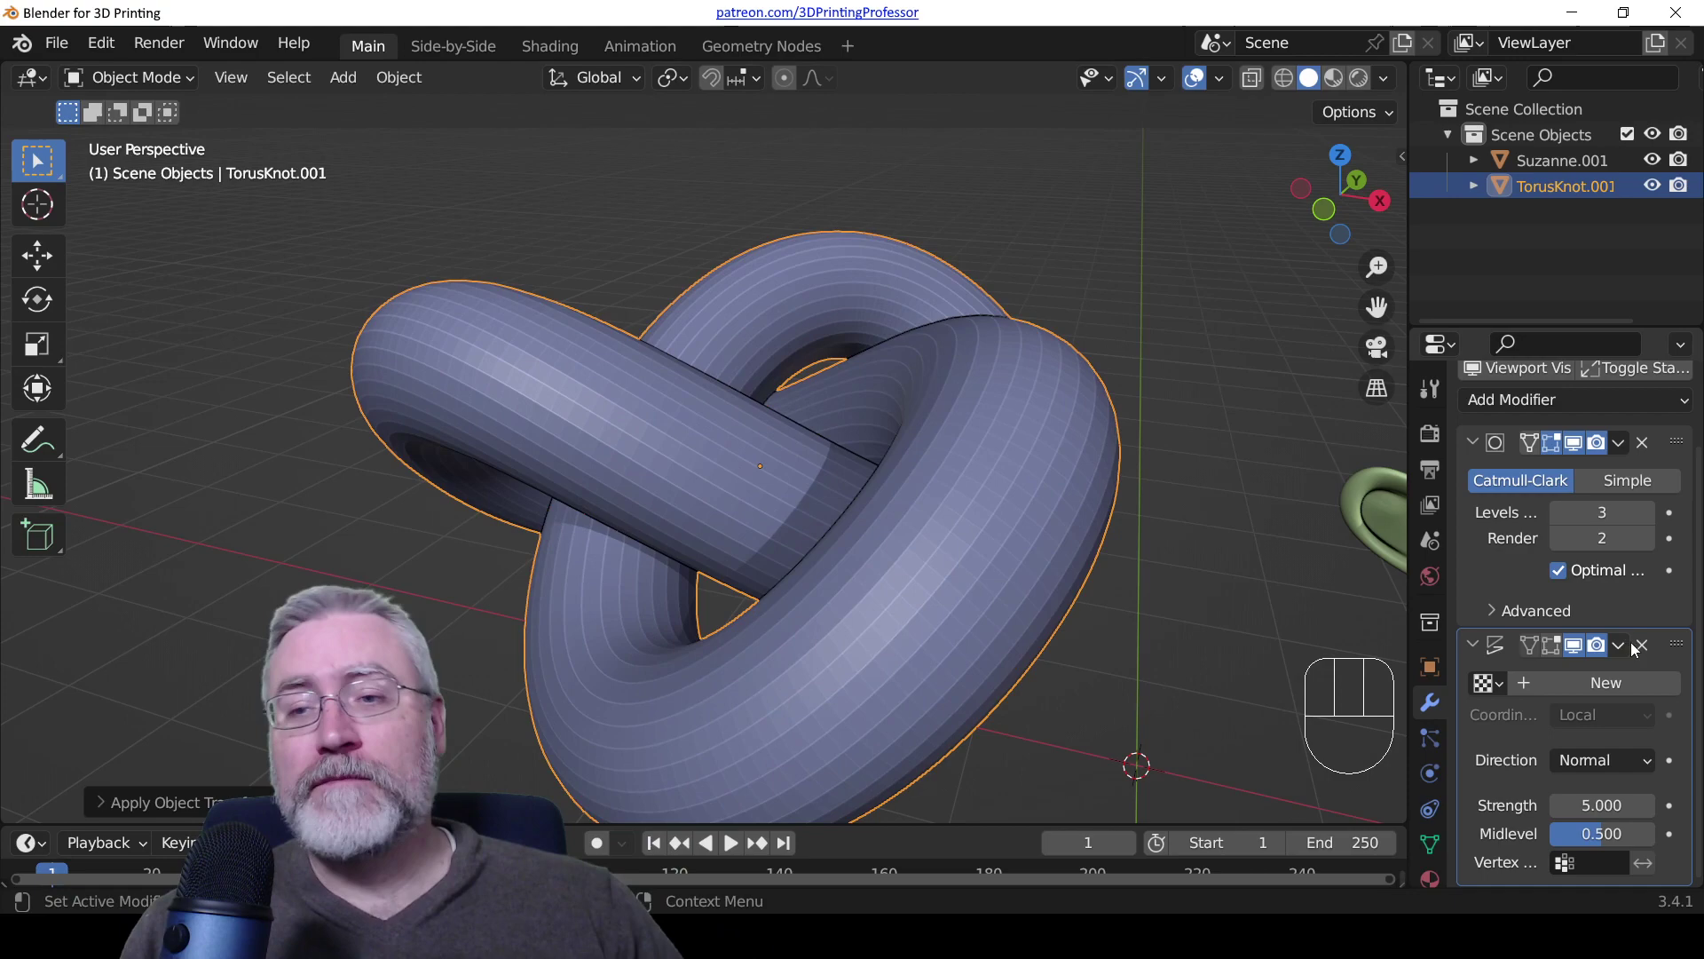
{"action": "left_click", "coordinate": [1574, 645]}
{"action": "left_click", "coordinate": [1574, 645]}
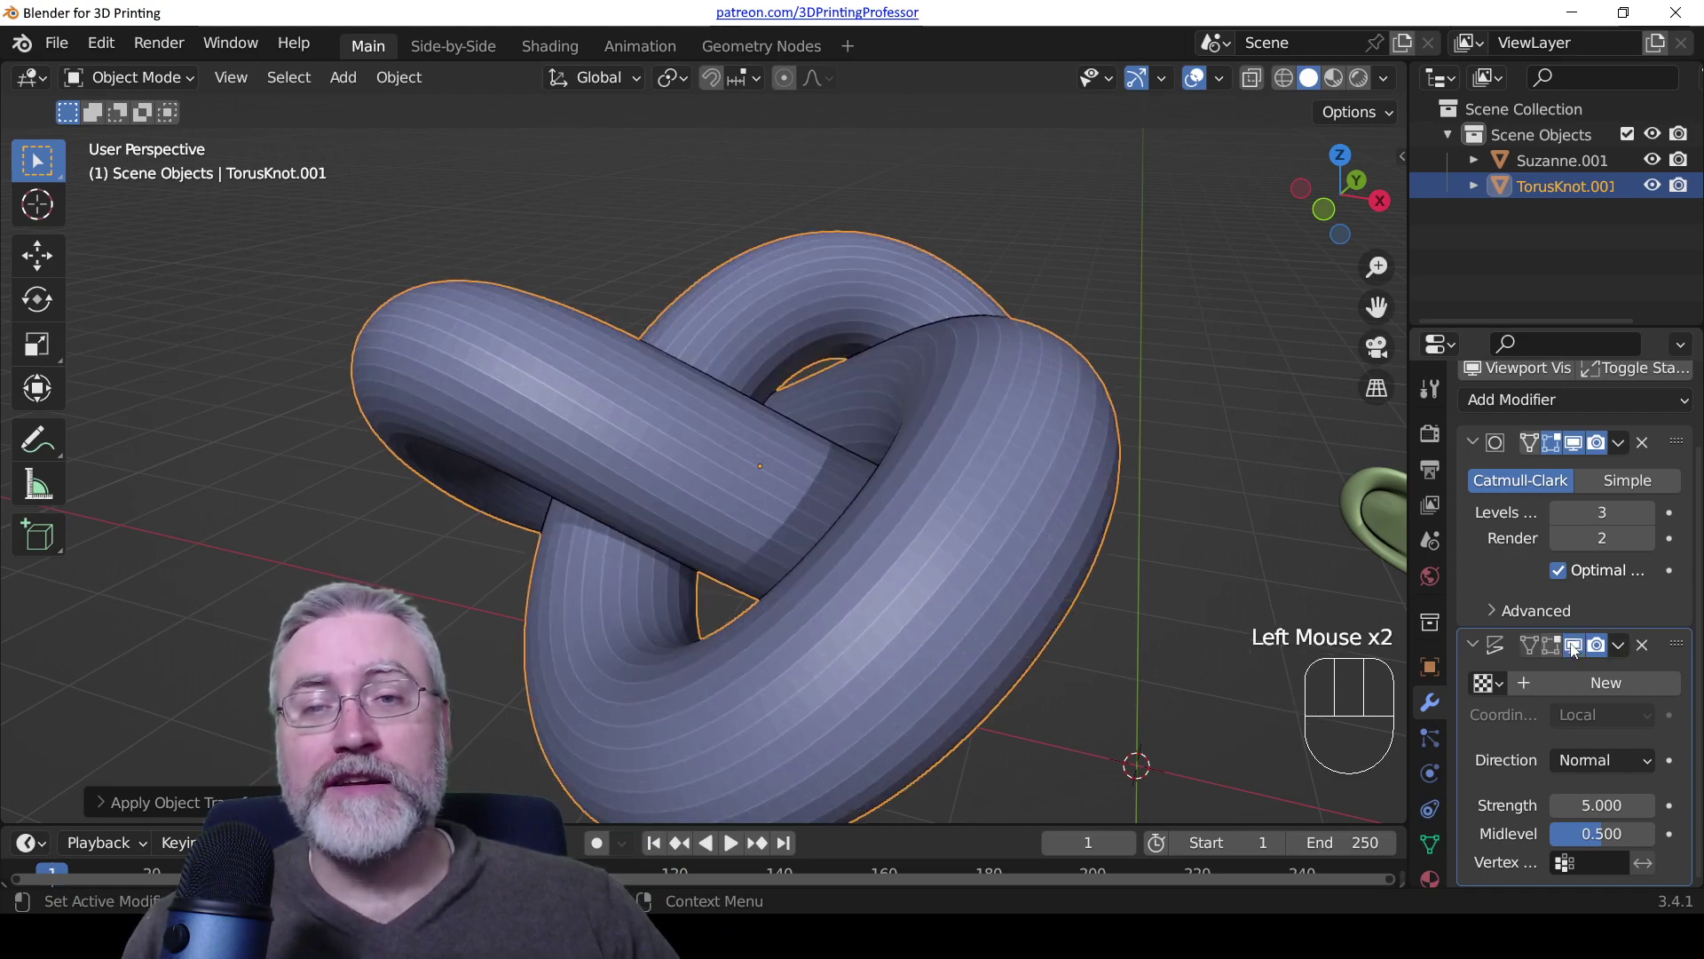
{"action": "left_click", "coordinate": [1573, 645]}
{"action": "left_click", "coordinate": [1574, 646]}
Step: In front view with Displace off, annotate the thin knot's top edge
{"action": "key", "text": "KP_1"}
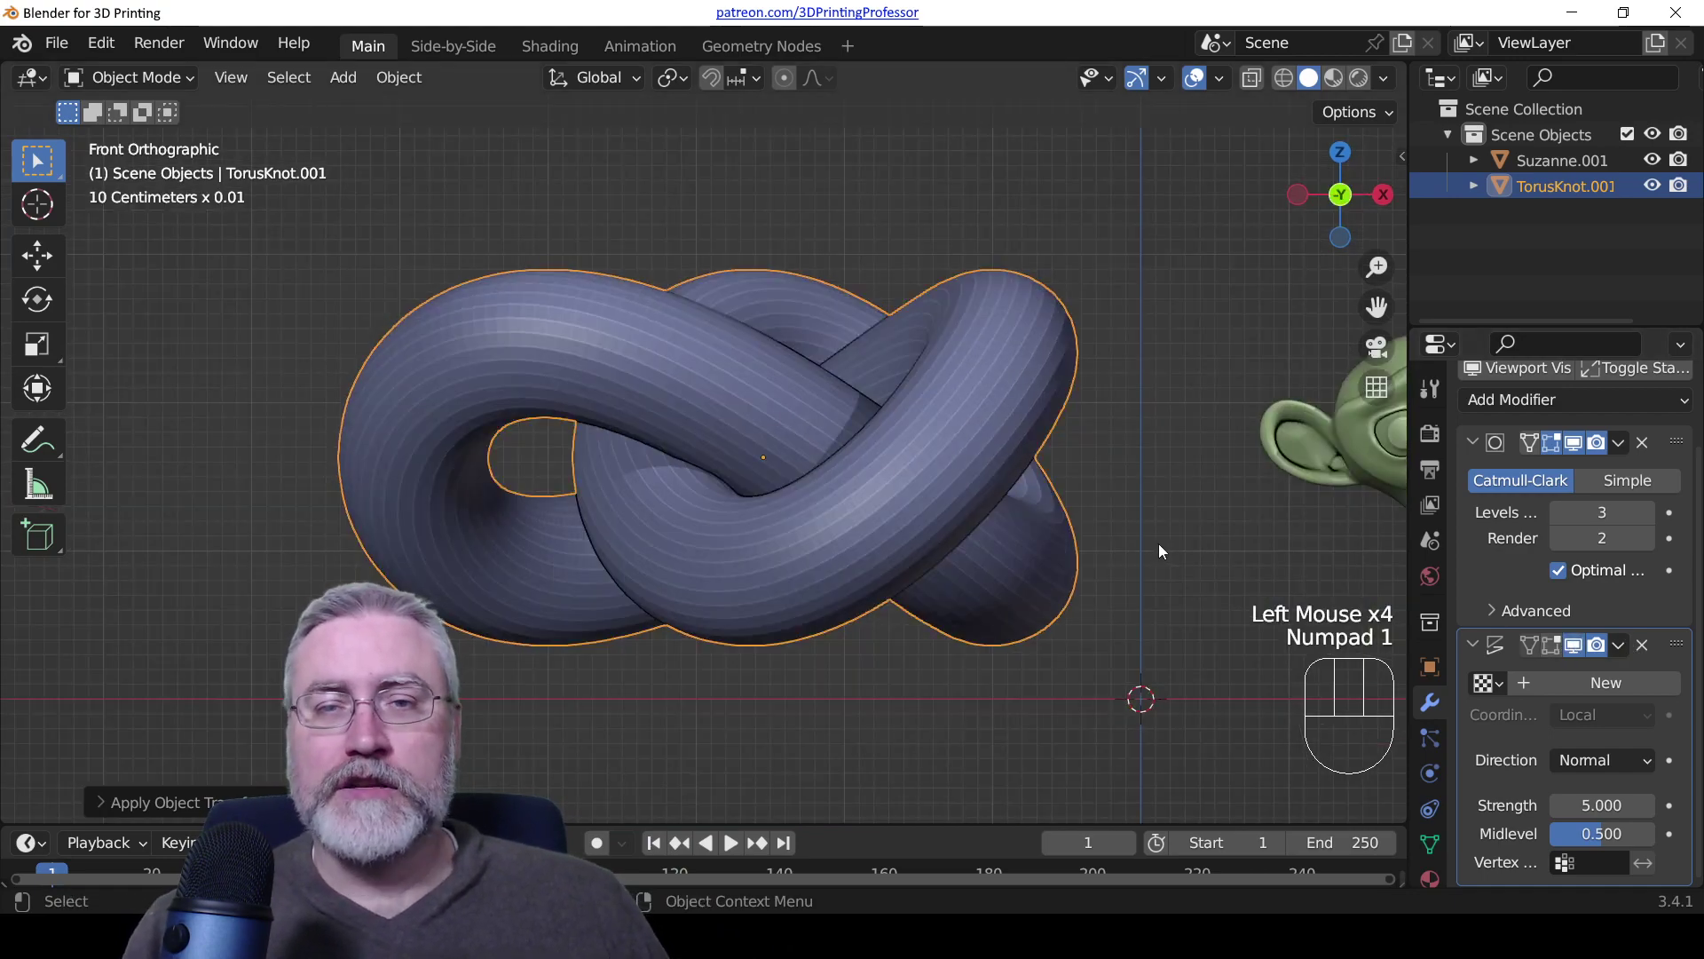
{"action": "scroll", "coordinate": [1158, 544], "scroll_direction": "up", "scroll_amount": 3}
{"action": "middle_click_drag", "start_coordinate": [1200, 493], "coordinate": [896, 648], "text": "shift"}
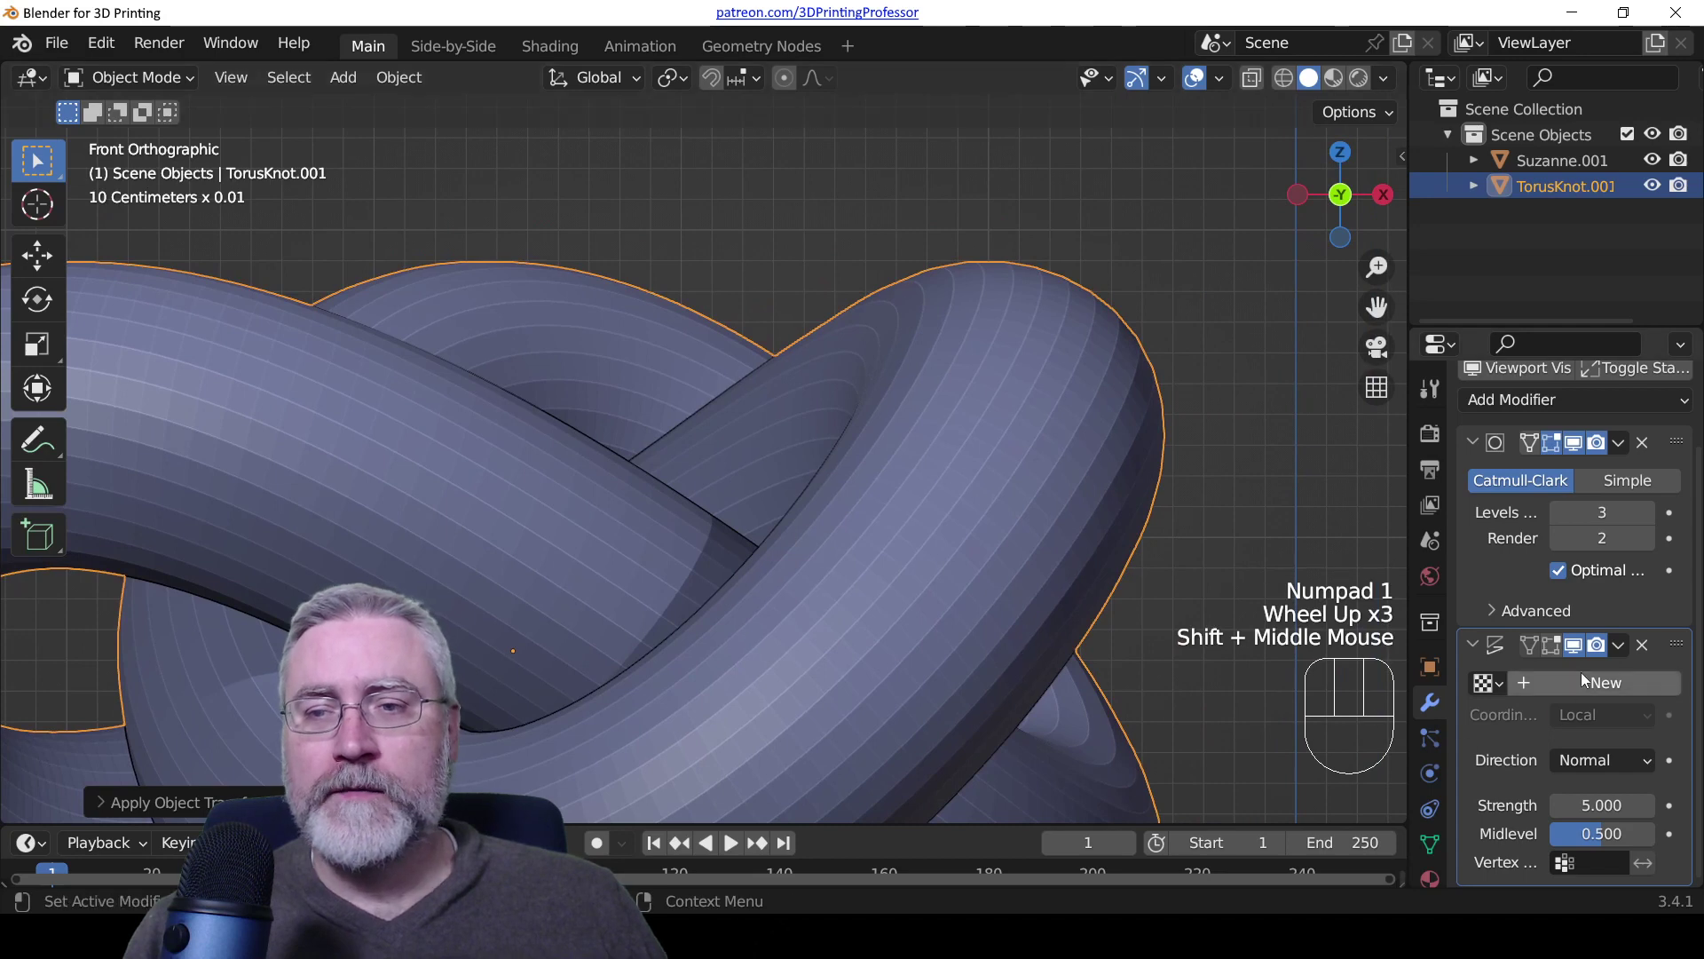
{"action": "left_click", "coordinate": [1574, 643]}
{"action": "scroll", "coordinate": [1200, 497], "scroll_direction": "up", "scroll_amount": 2}
{"action": "middle_click_drag", "start_coordinate": [1200, 504], "coordinate": [989, 543], "text": "shift"}
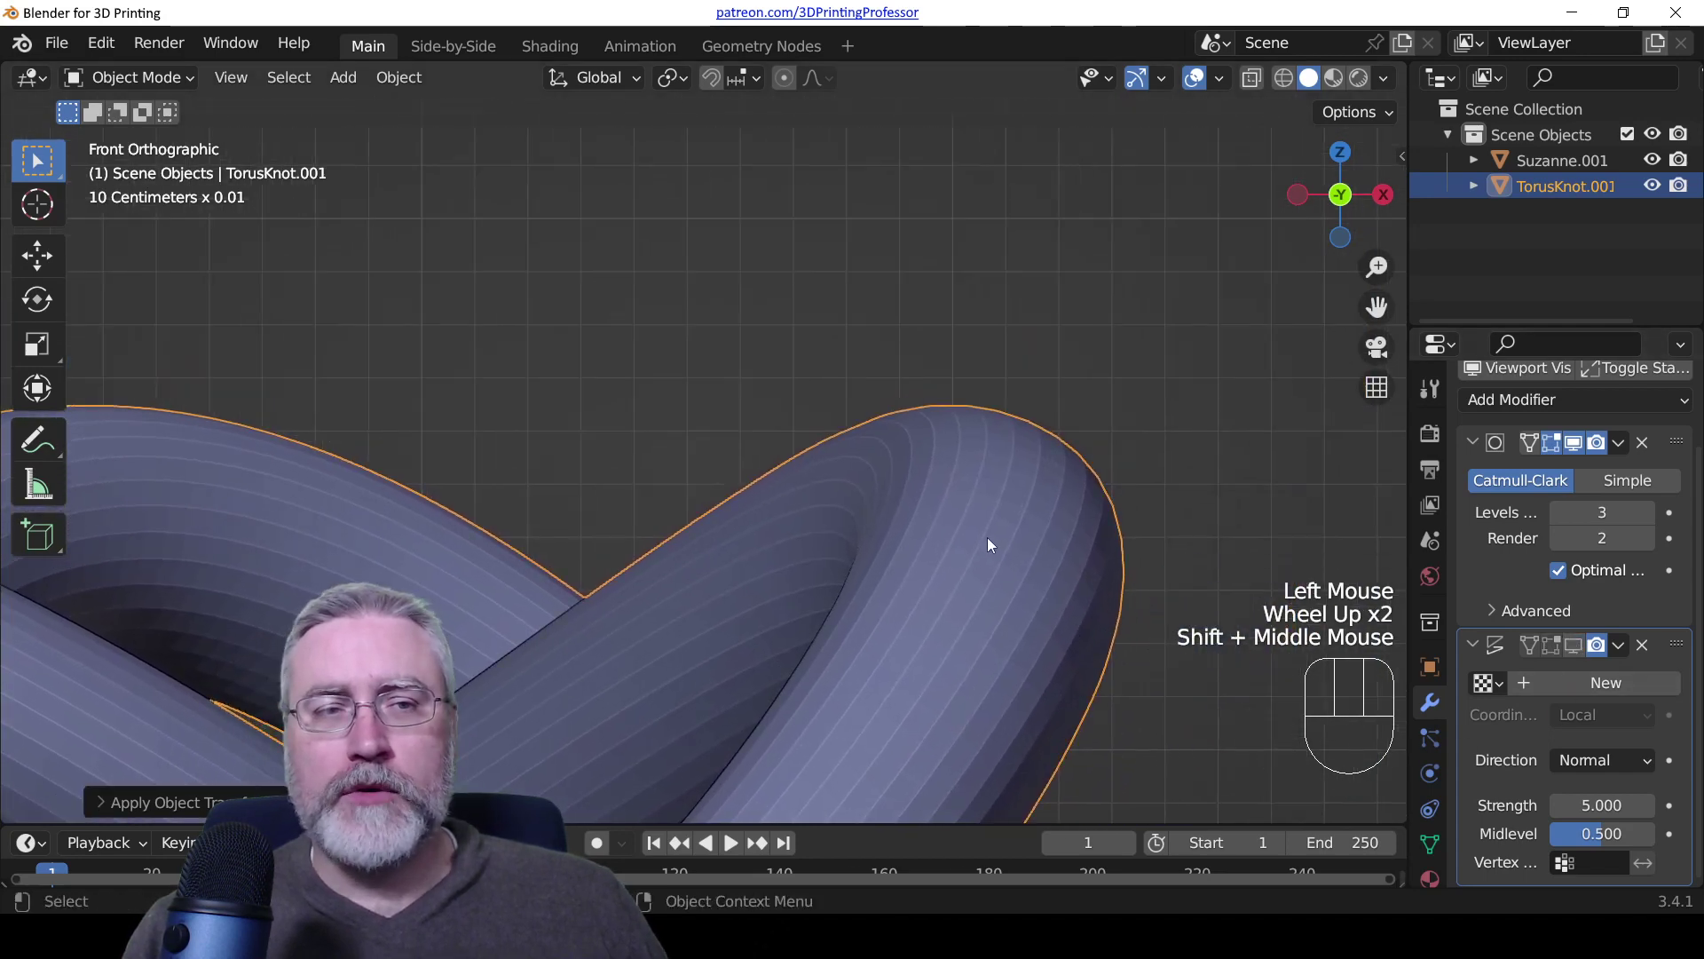
{"action": "left_click_drag", "start_coordinate": [901, 400], "coordinate": [1019, 407]}
{"action": "key", "text": "d"}
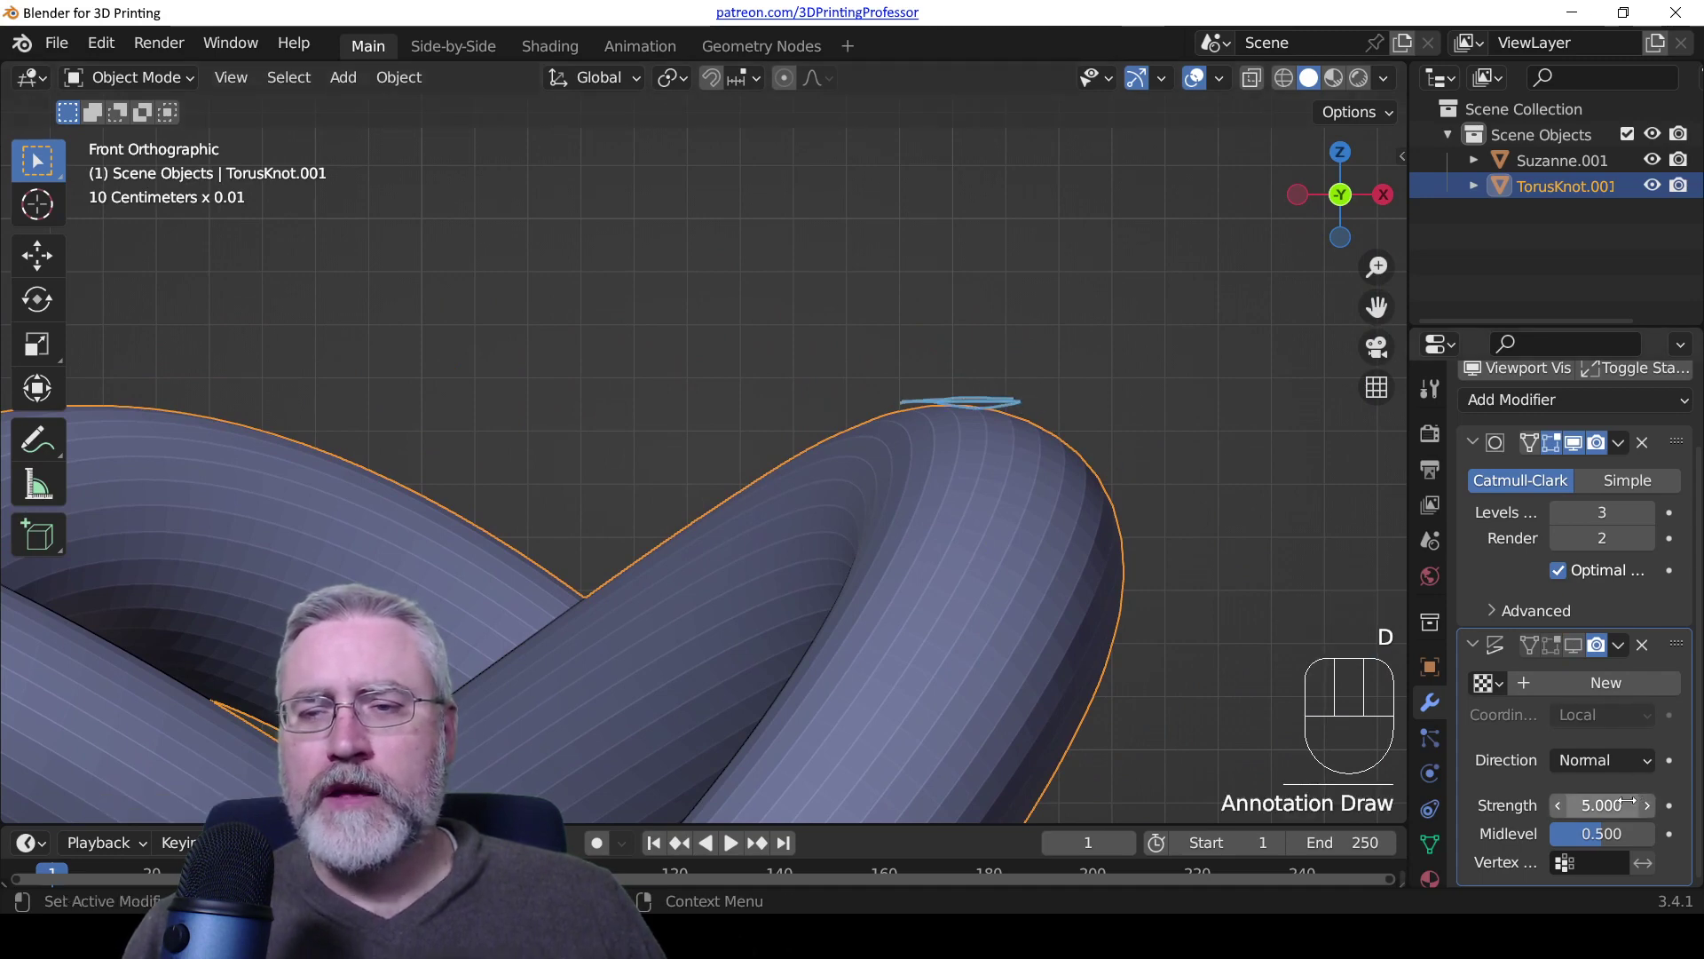
Step: With Displace back on, annotate the swollen knot's top edge, then hide Displace again
{"action": "left_click", "coordinate": [1574, 646]}
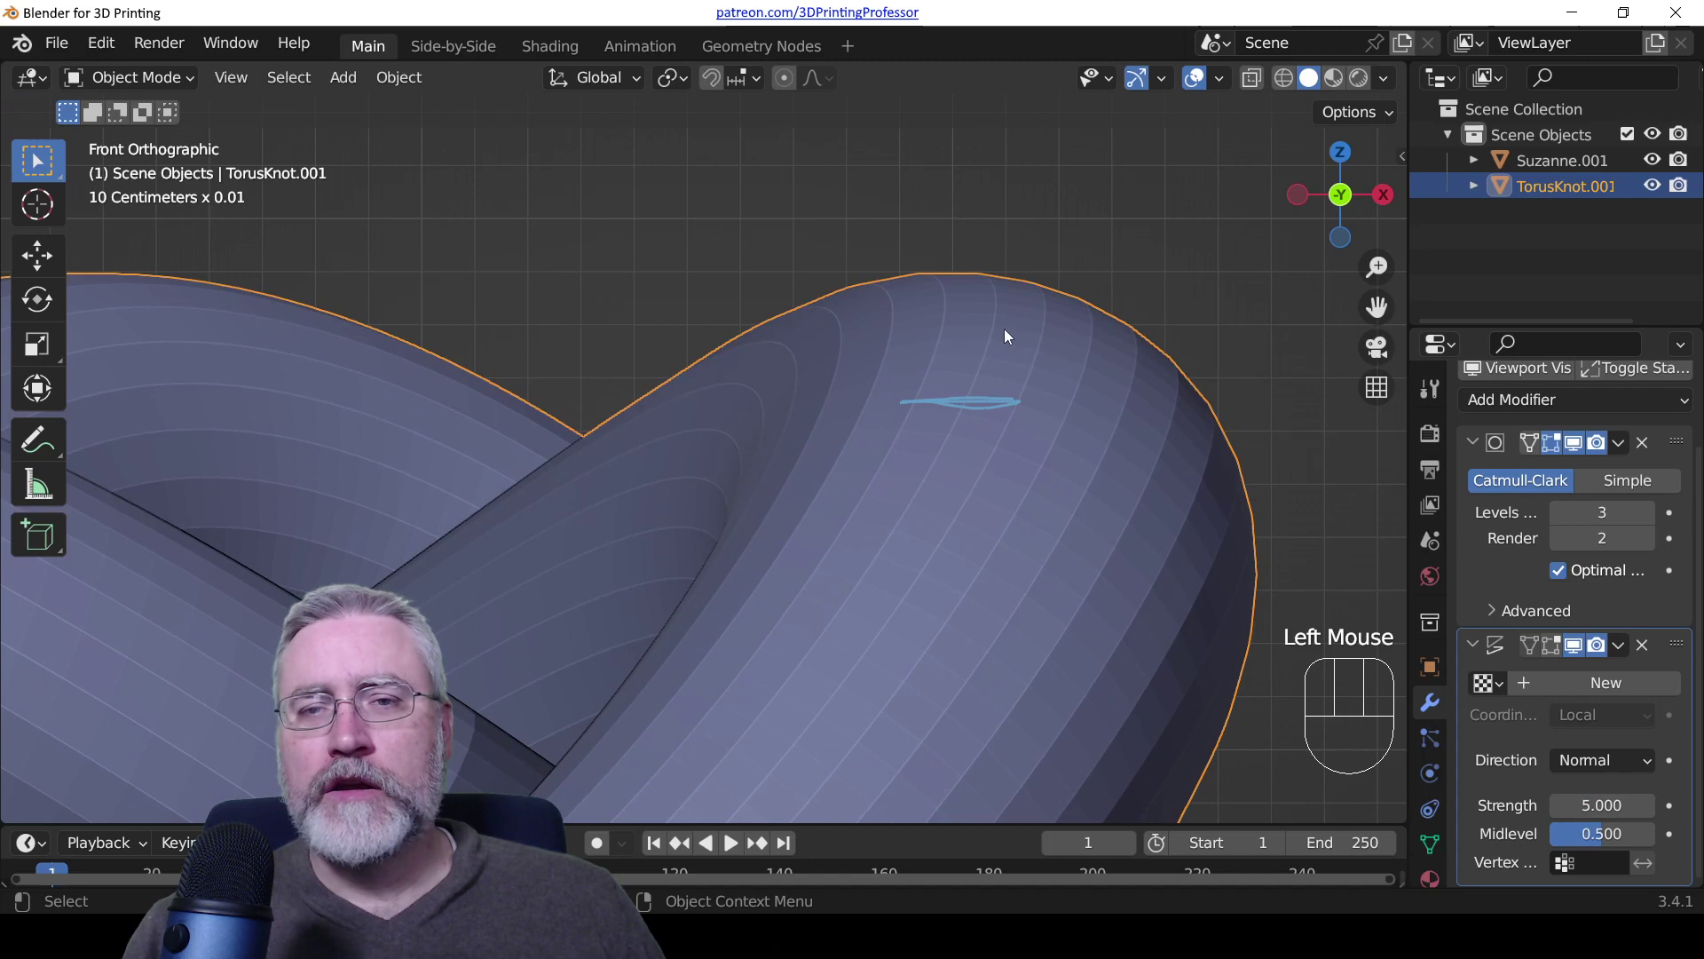
{"action": "key", "text": "d"}
{"action": "mouse_move", "coordinate": [918, 259]}
{"action": "left_mouse_down"}
{"action": "mouse_move", "coordinate": [1024, 281]}
{"action": "mouse_move", "coordinate": [919, 270]}
{"action": "mouse_move", "coordinate": [1014, 277]}
{"action": "mouse_move", "coordinate": [944, 266]}
{"action": "left_mouse_up"}
{"action": "key", "text": "d"}
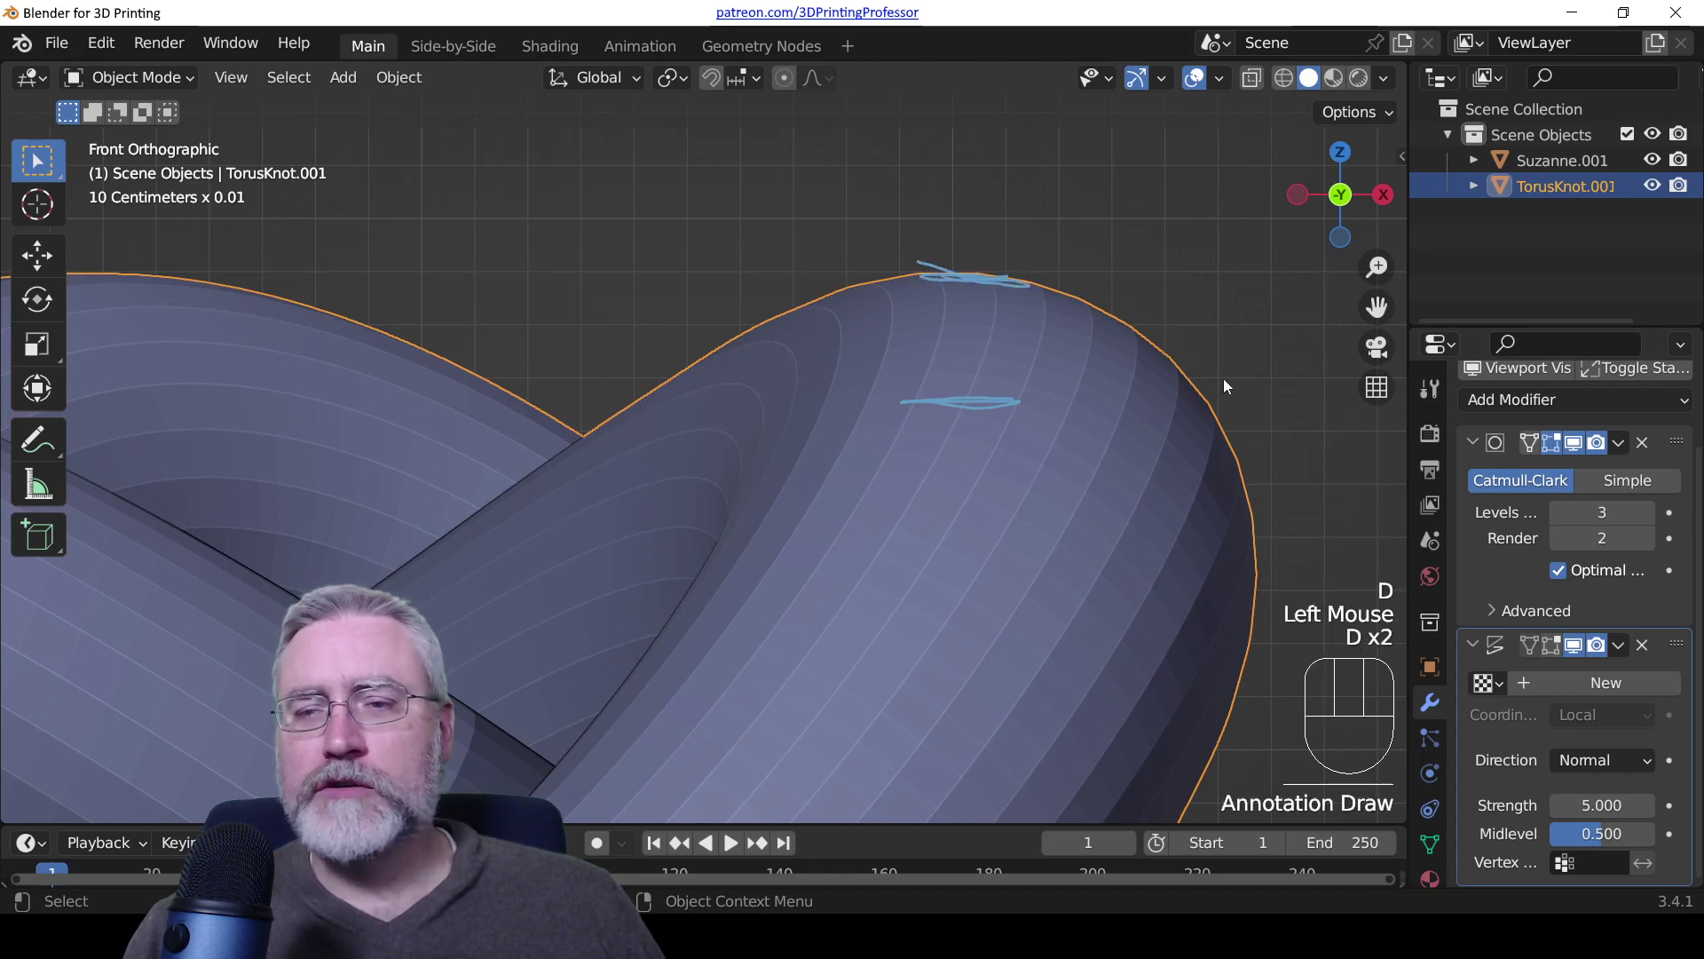
{"action": "left_click", "coordinate": [1574, 648]}
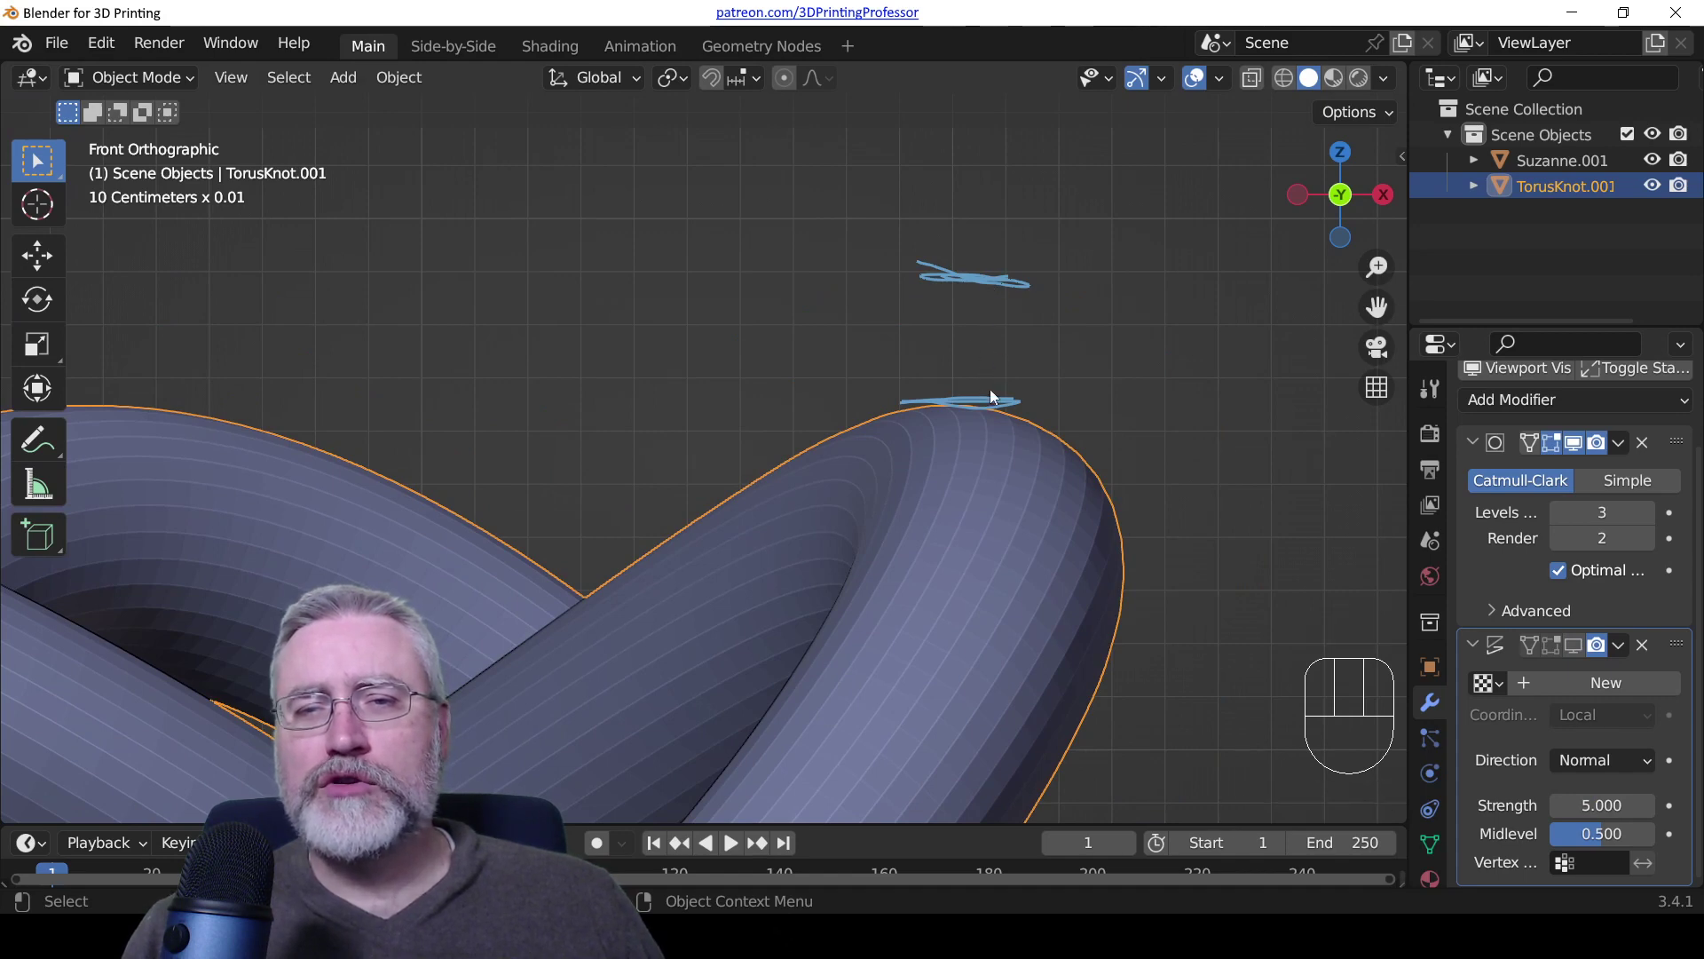
Step: Orbit into a perspective view of the knot and select the Annotate tool
{"action": "scroll", "coordinate": [985, 401], "scroll_direction": "down", "scroll_amount": 3}
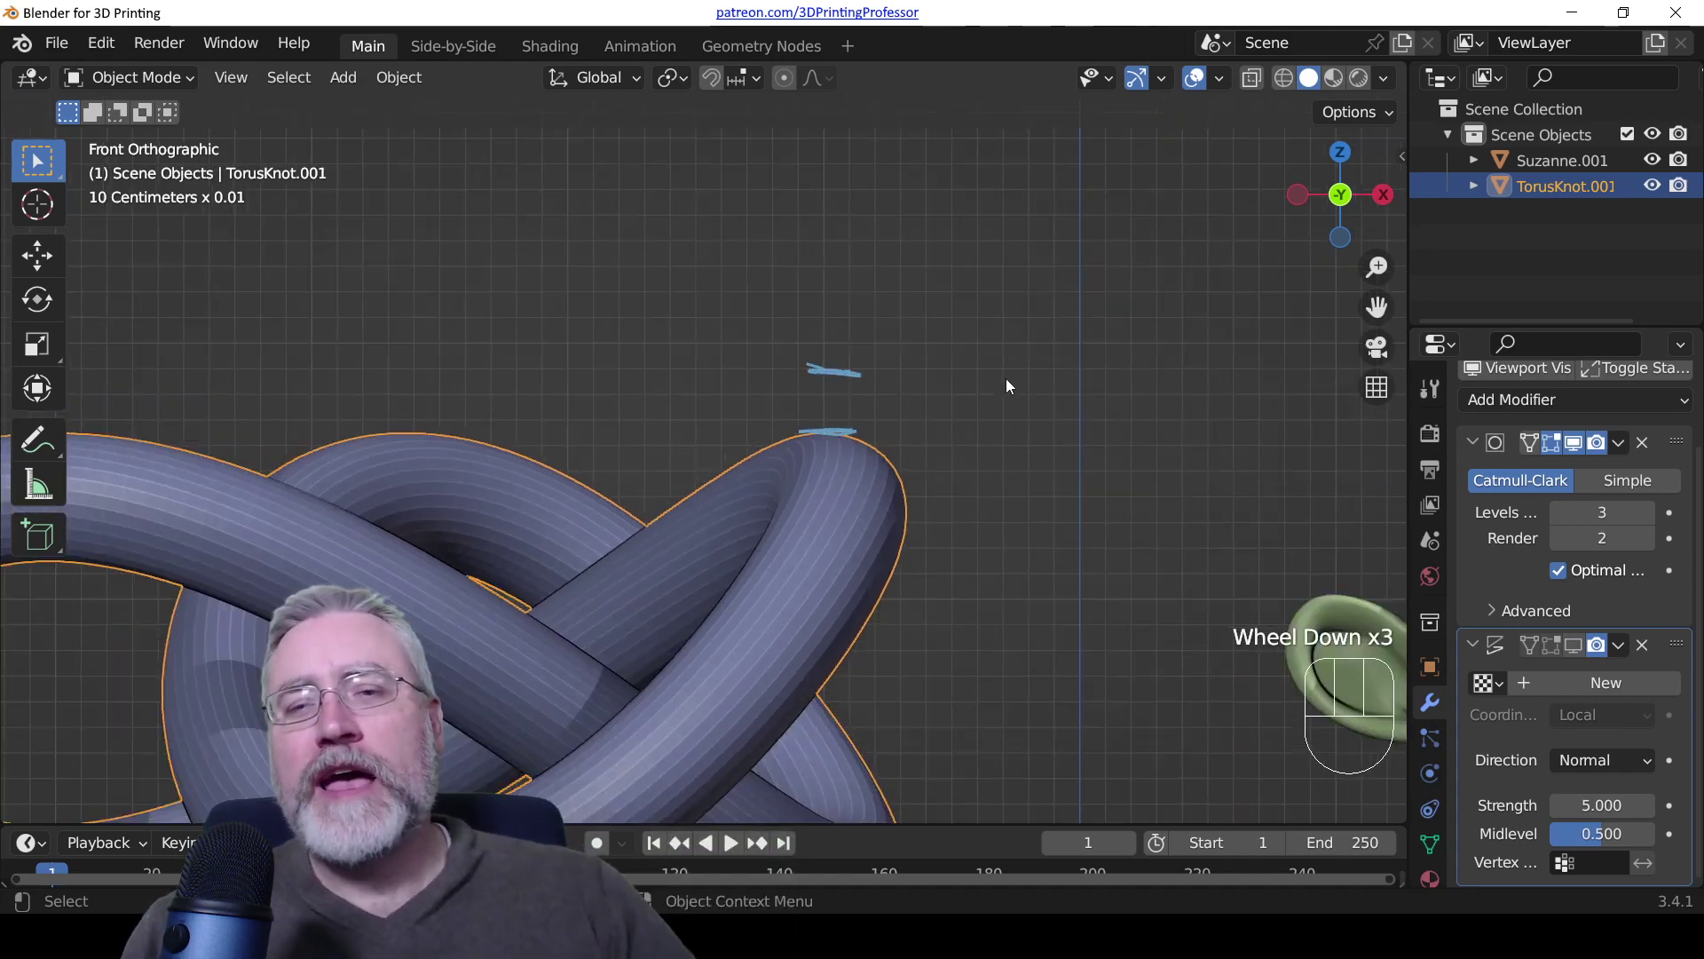
{"action": "scroll", "coordinate": [887, 531], "scroll_direction": "up", "scroll_amount": 2}
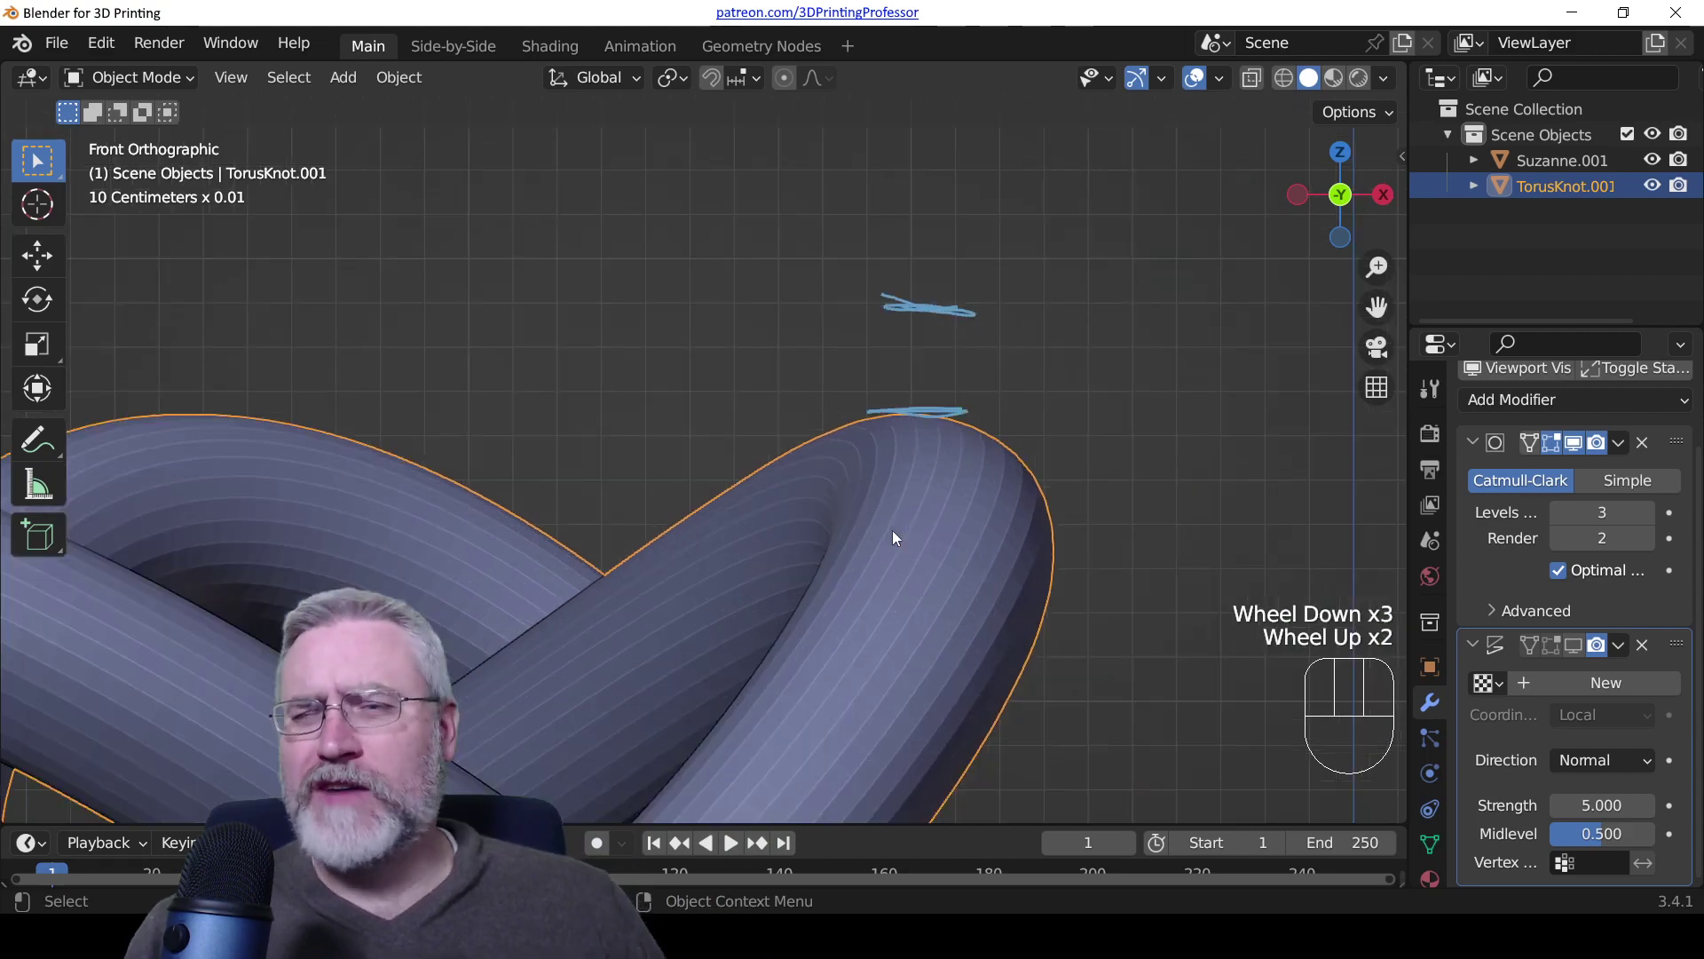
{"action": "middle_click_drag", "start_coordinate": [1004, 477], "coordinate": [980, 523]}
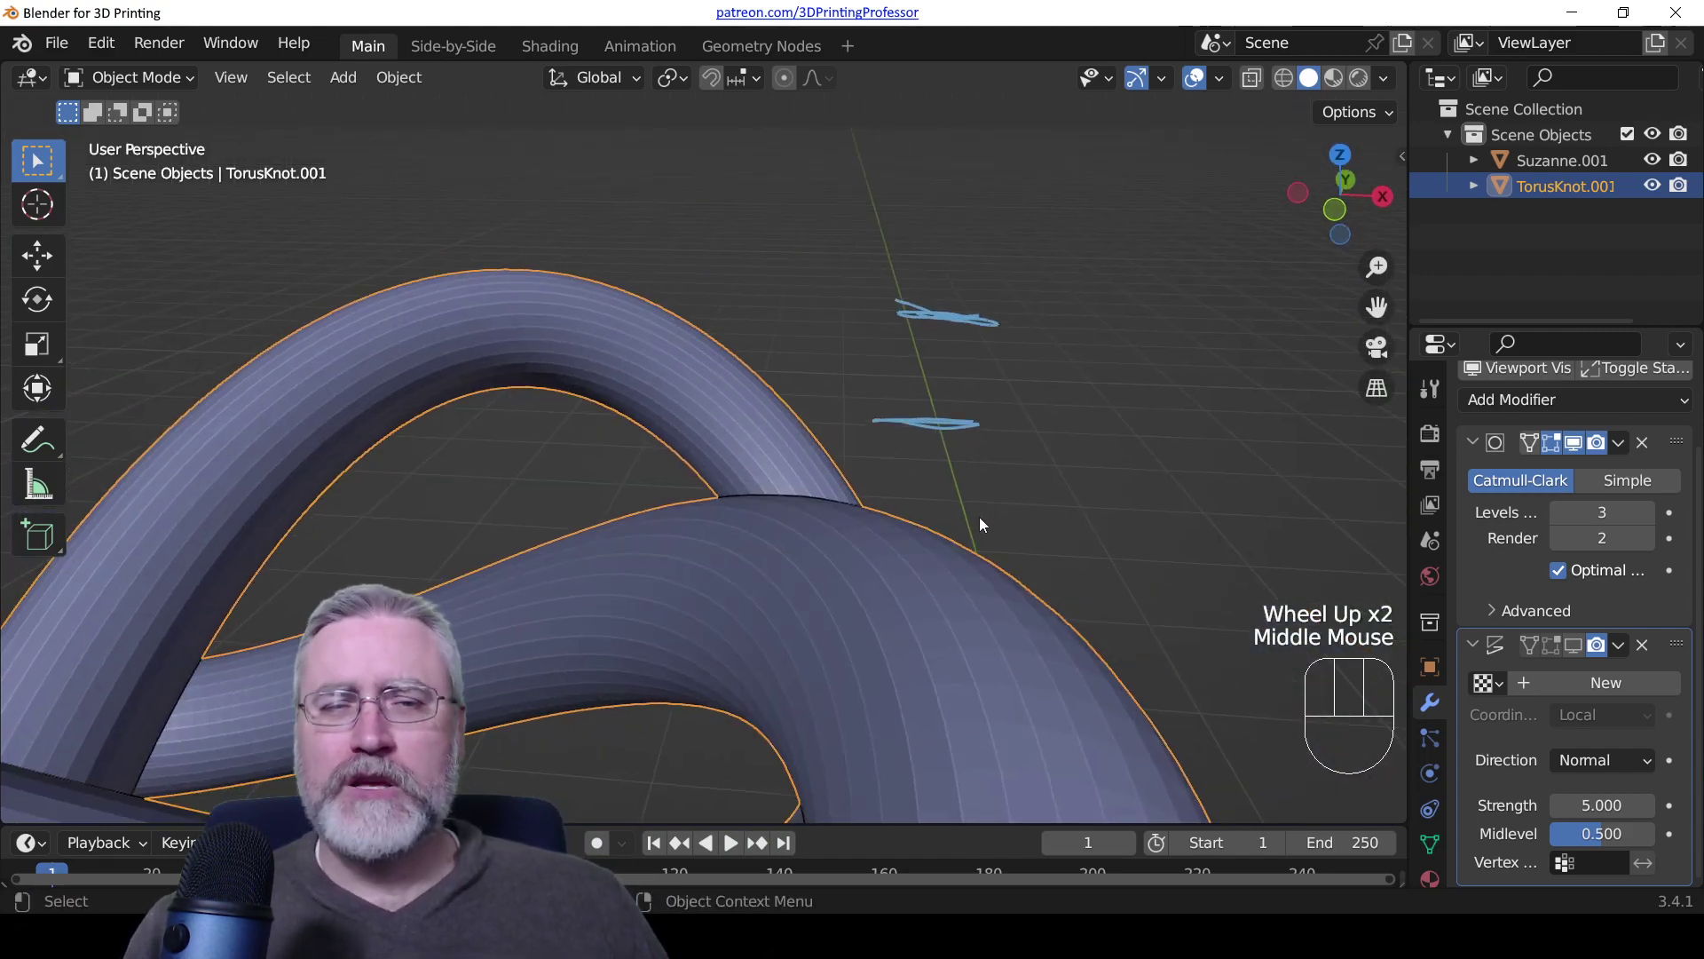
{"action": "scroll", "coordinate": [932, 419], "scroll_direction": "down", "scroll_amount": 1}
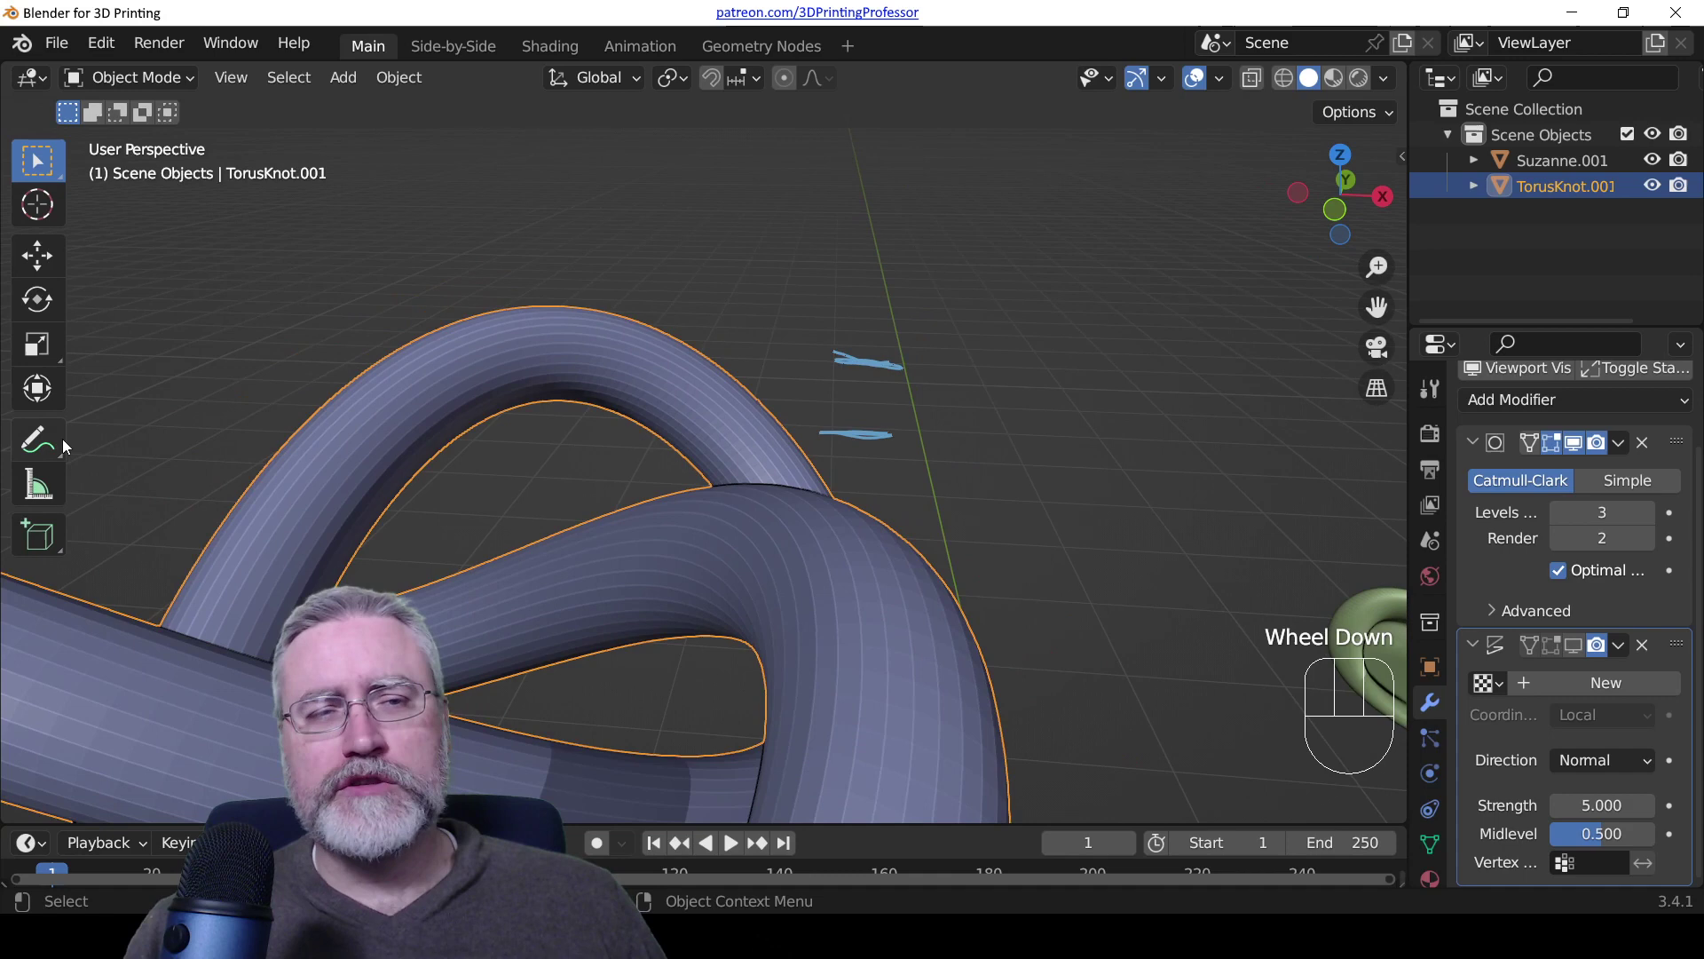
{"action": "left_click", "coordinate": [37, 438]}
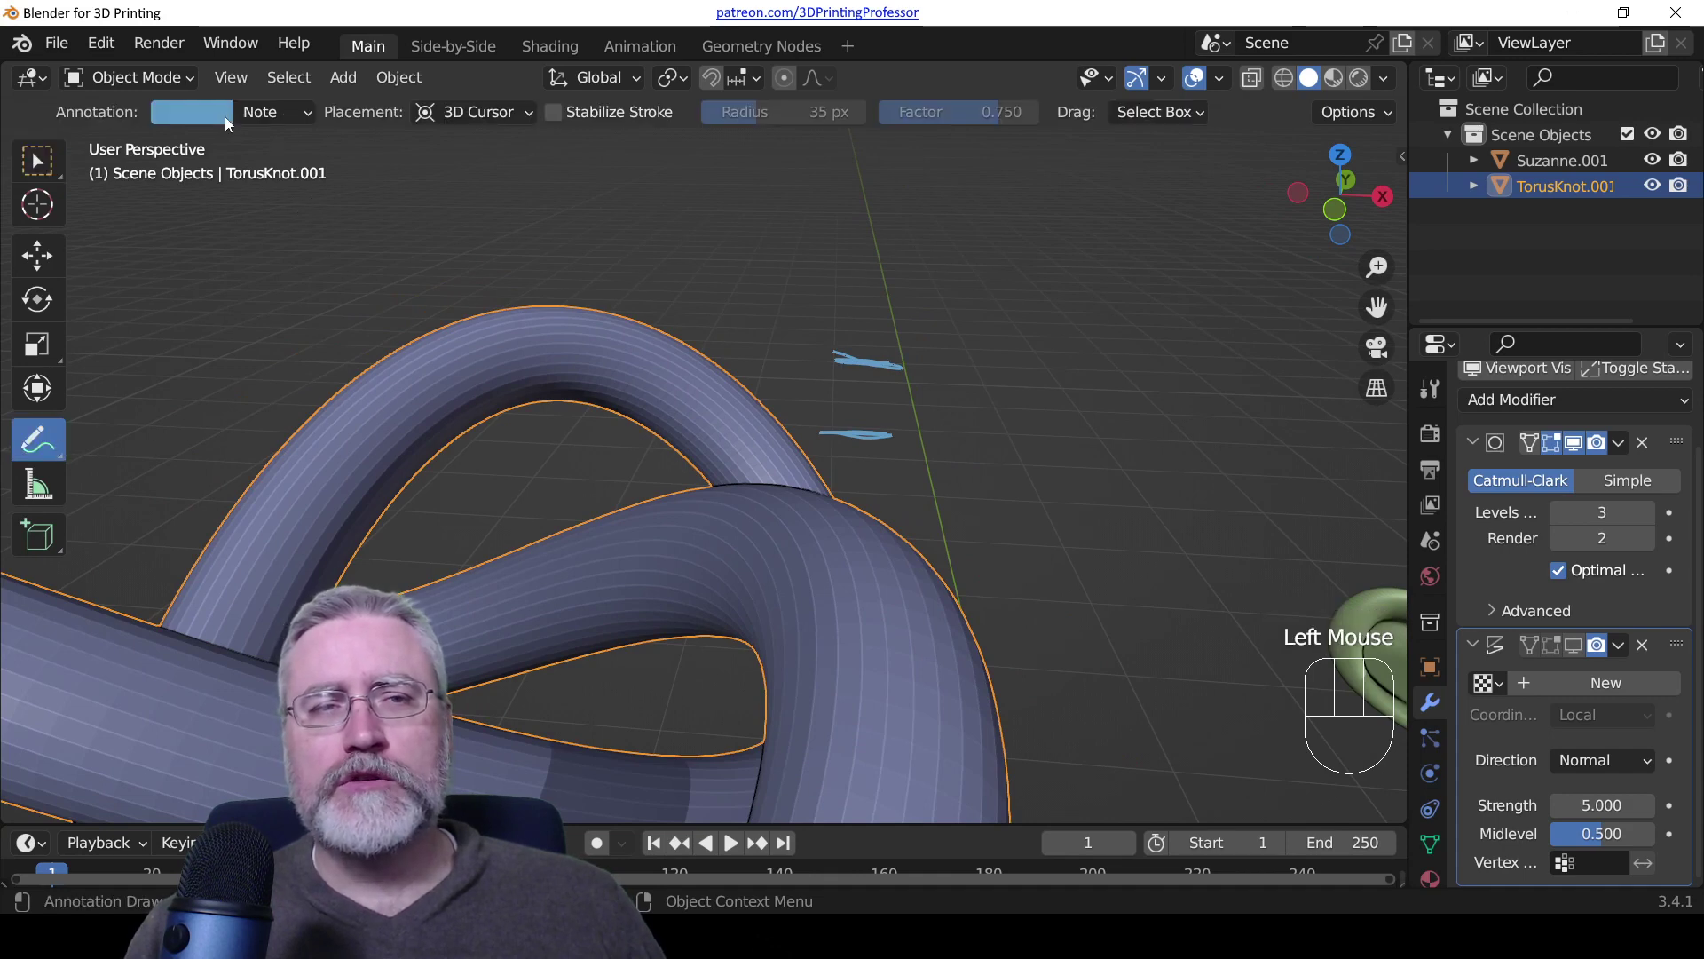
Step: Return to the Select Box tool and orbit around the torus knot to inspect it
{"action": "left_click", "coordinate": [37, 161]}
{"action": "scroll", "coordinate": [645, 470], "scroll_direction": "down", "scroll_amount": 2}
{"action": "middle_click_drag", "start_coordinate": [756, 520], "coordinate": [936, 586]}
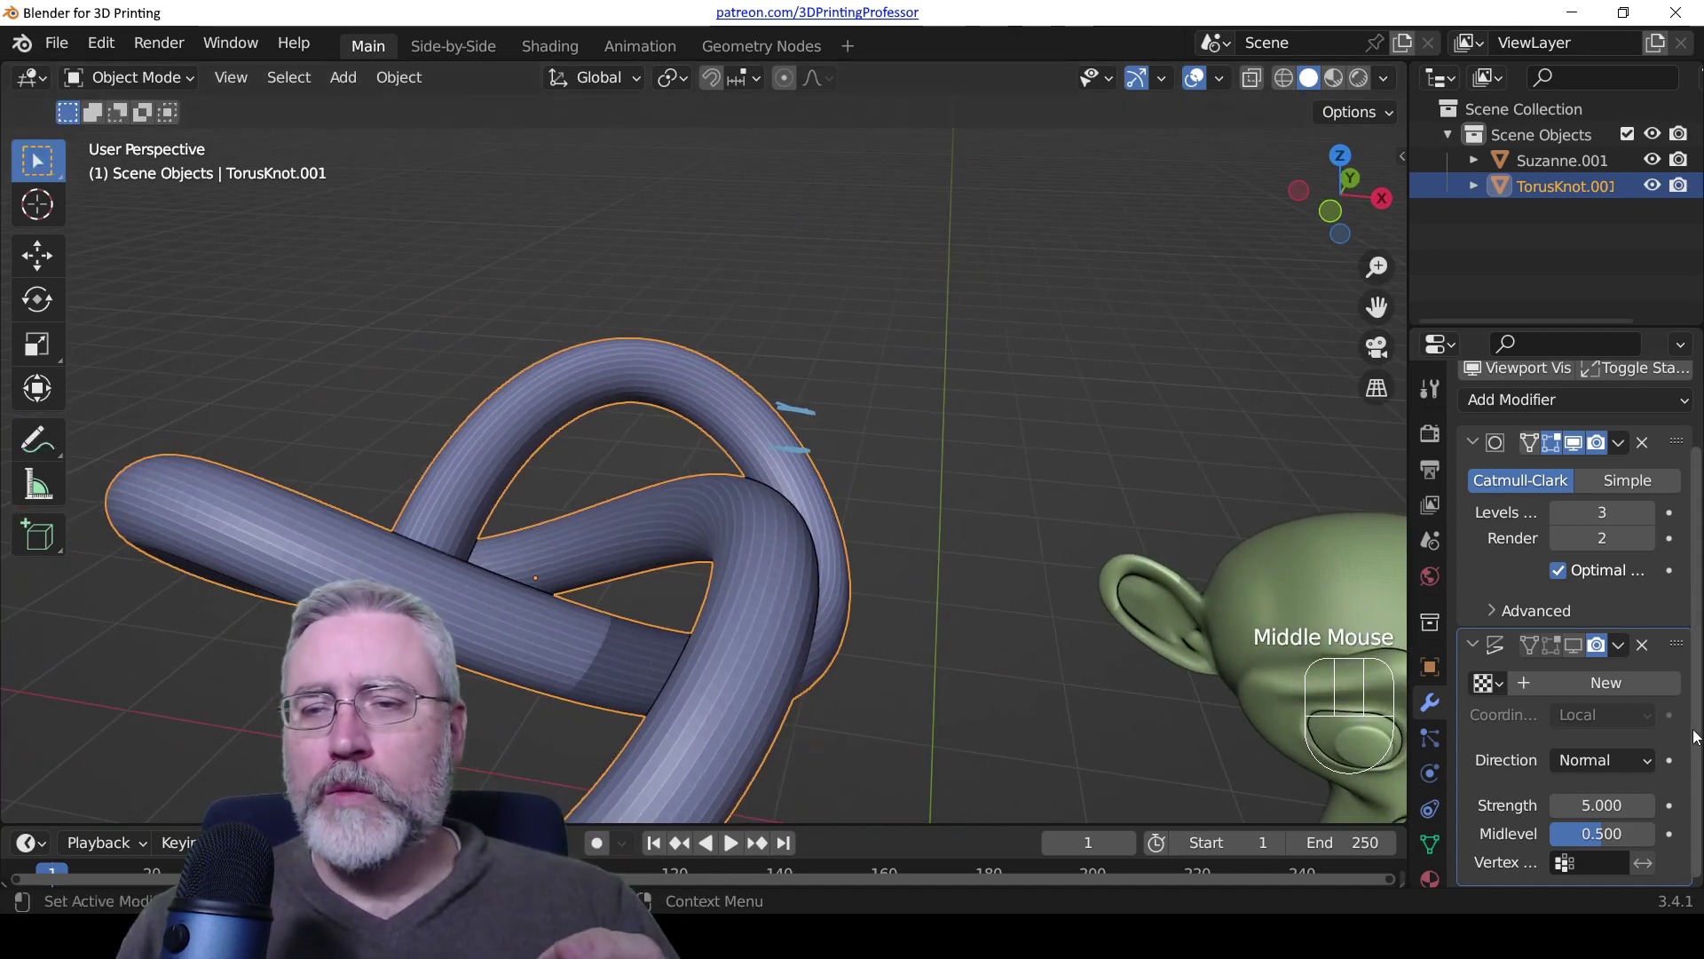
{"action": "middle_click_drag", "start_coordinate": [977, 621], "coordinate": [1069, 639]}
{"action": "middle_click_drag", "start_coordinate": [699, 557], "coordinate": [1040, 643]}
{"action": "scroll", "coordinate": [738, 644], "scroll_direction": "up", "scroll_amount": 1}
{"action": "middle_click_drag", "start_coordinate": [739, 645], "coordinate": [701, 634]}
{"action": "scroll", "coordinate": [816, 677], "scroll_direction": "up", "scroll_amount": 1}
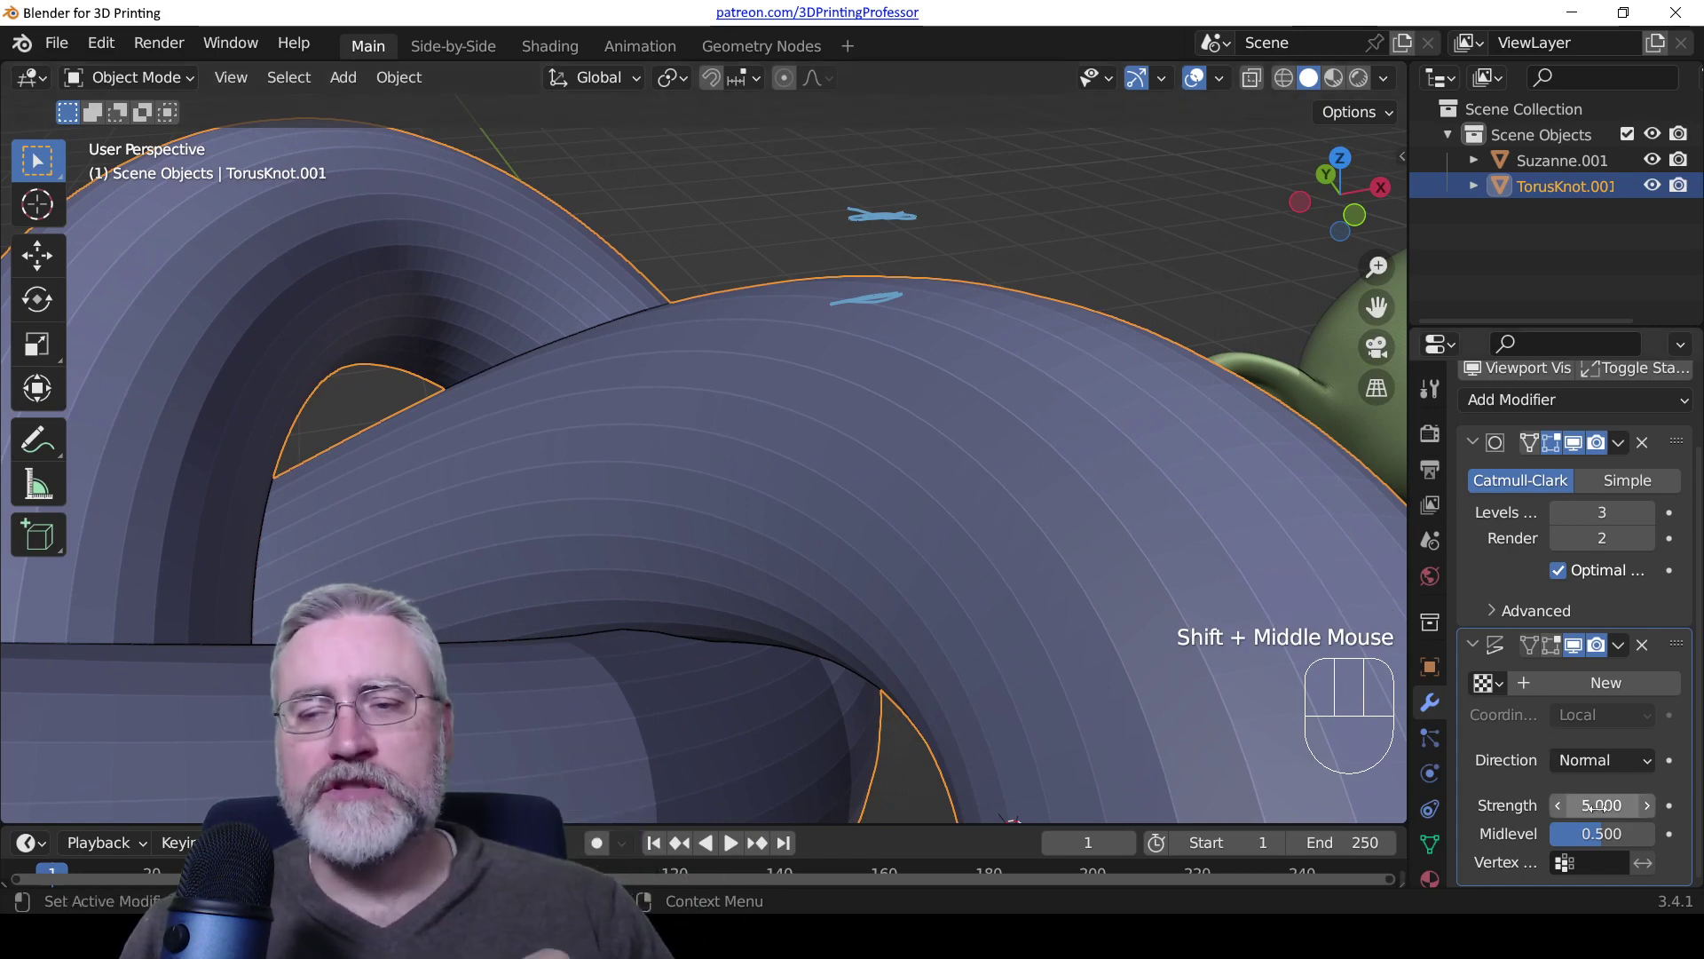
Step: Raise the Displace modifier's Strength to 7.1, swelling the knot's tube
{"action": "left_click_drag", "start_coordinate": [1597, 805], "coordinate": [1694, 805]}
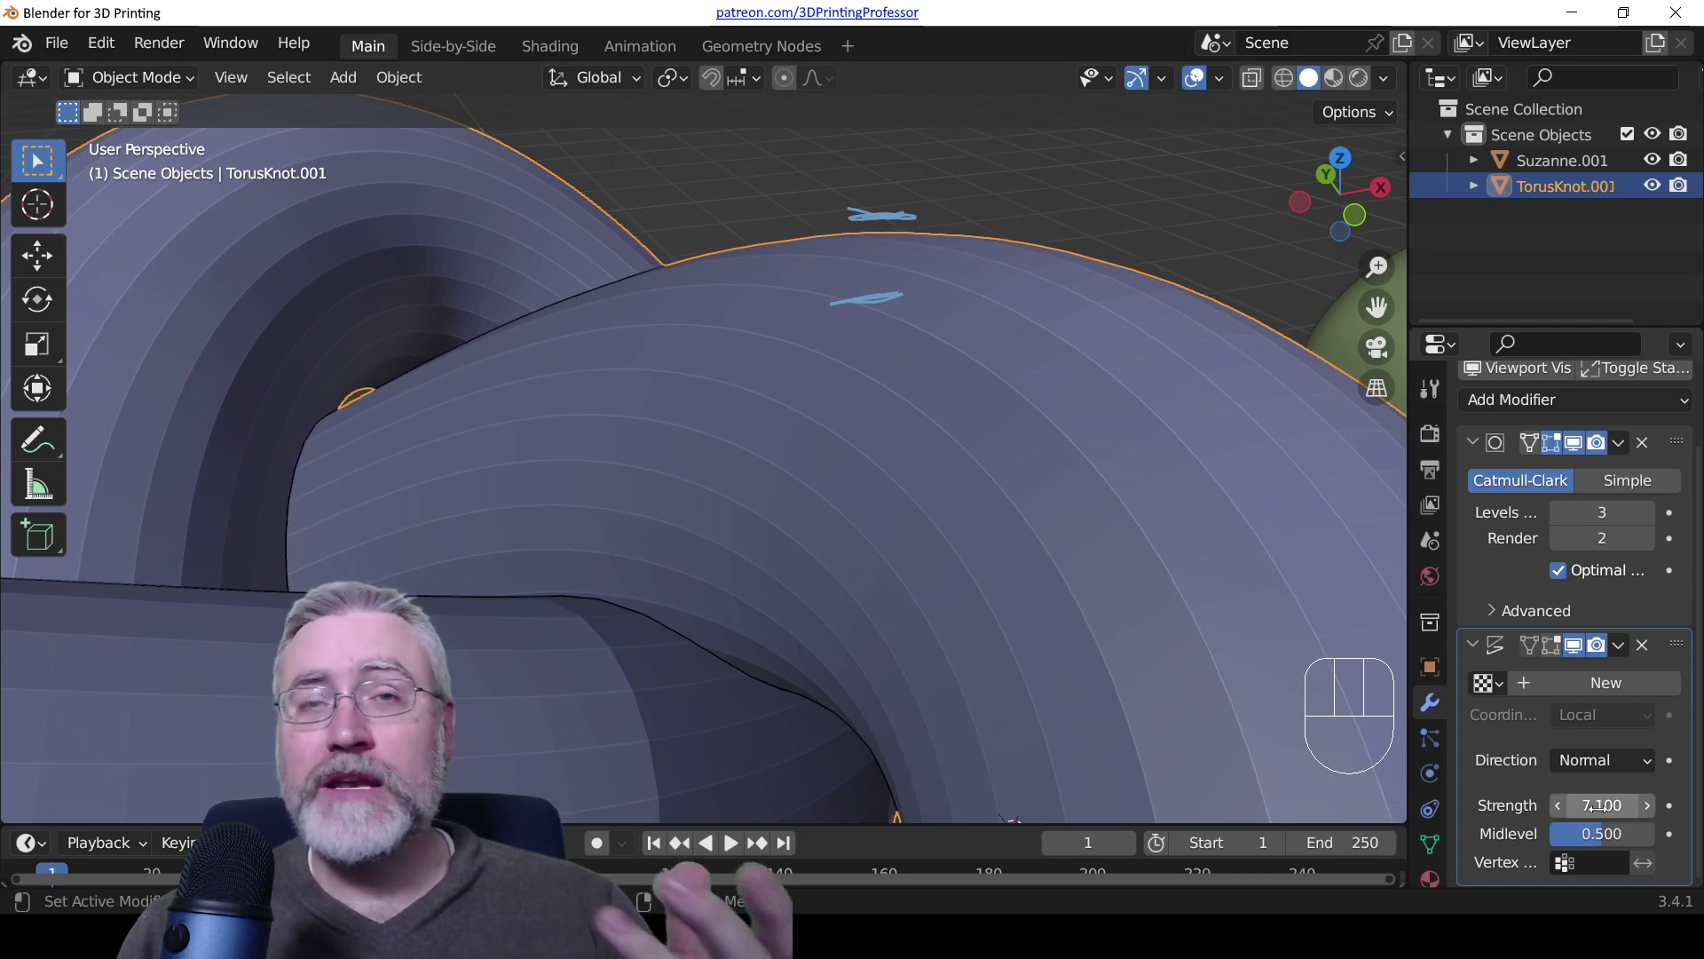
{"action": "scroll", "coordinate": [1274, 717], "scroll_direction": "down", "scroll_amount": 2}
{"action": "scroll", "coordinate": [937, 626], "scroll_direction": "down", "scroll_amount": 2}
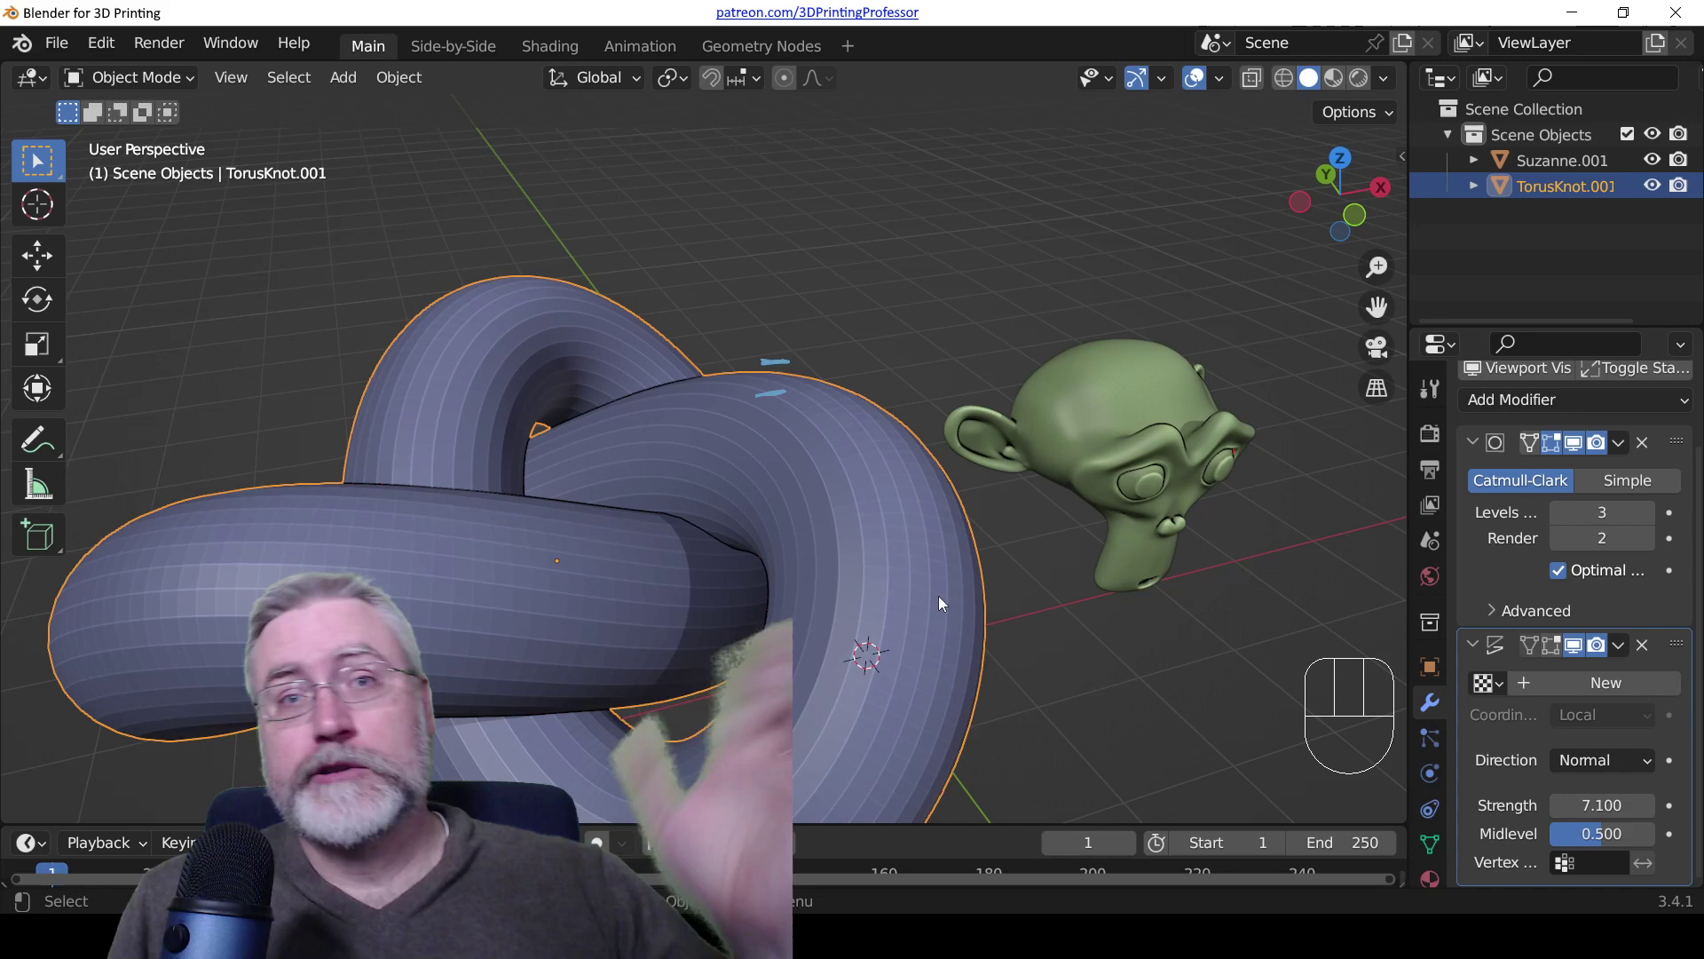
Step: Inspect the knot in wireframe shading, orbiting it, then return to solid shading
{"action": "scroll", "coordinate": [668, 515], "scroll_direction": "up", "scroll_amount": 2}
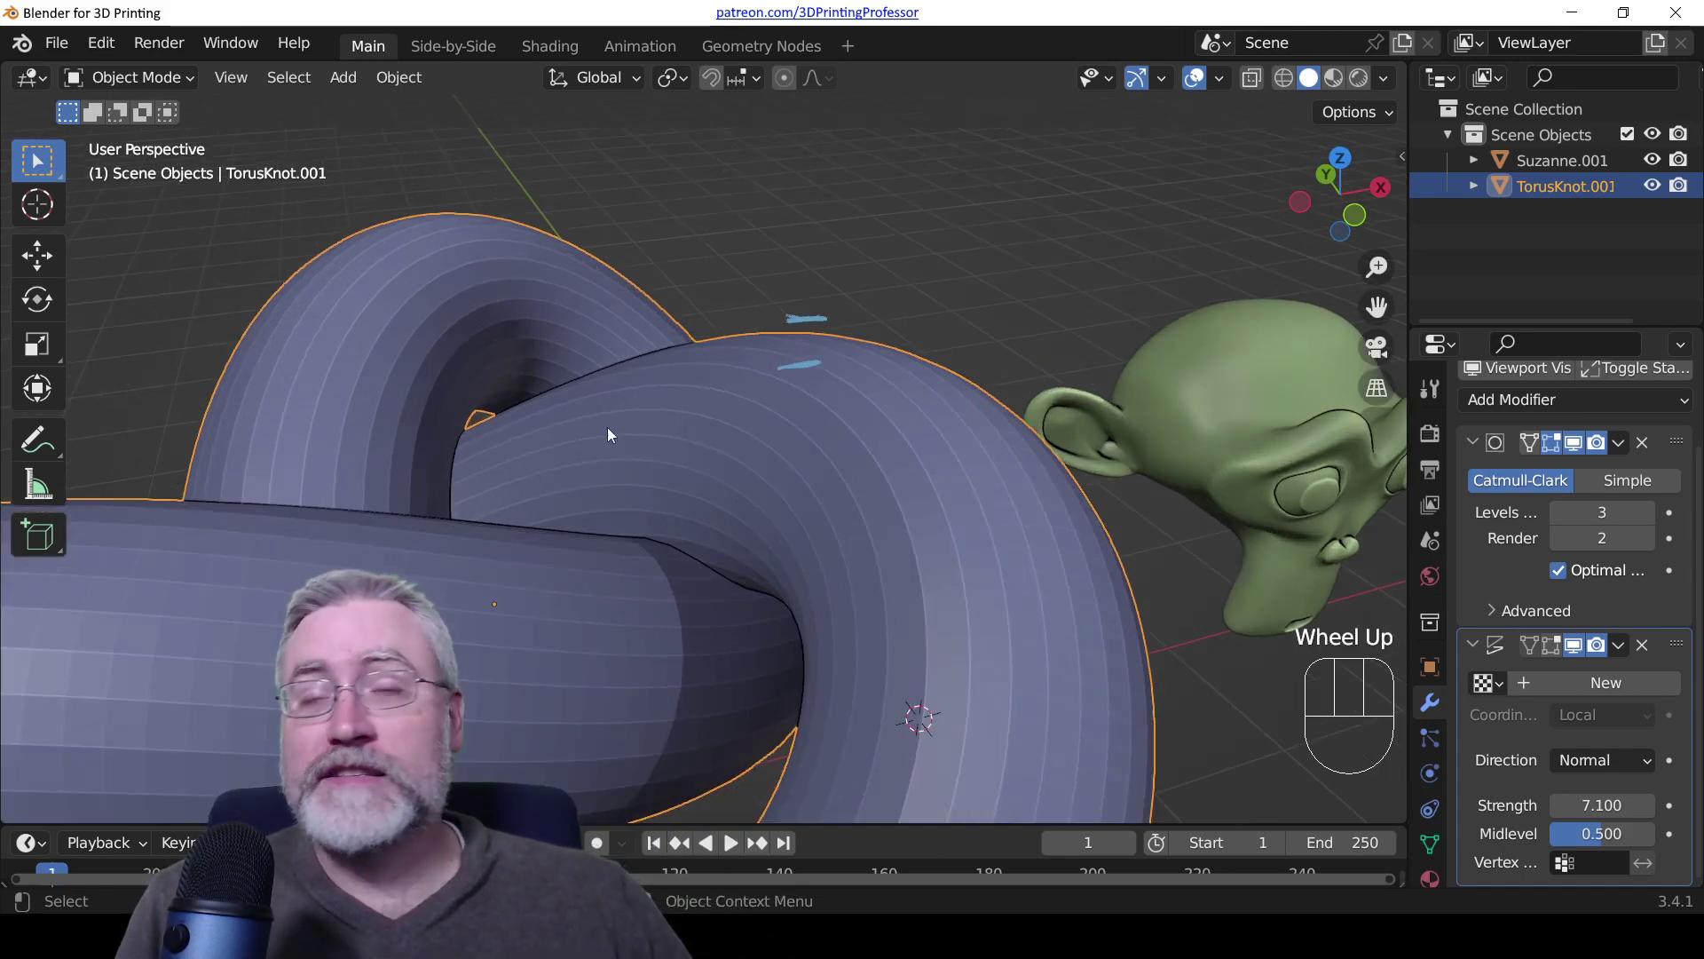
{"action": "scroll", "coordinate": [692, 520], "scroll_direction": "down", "scroll_amount": 1}
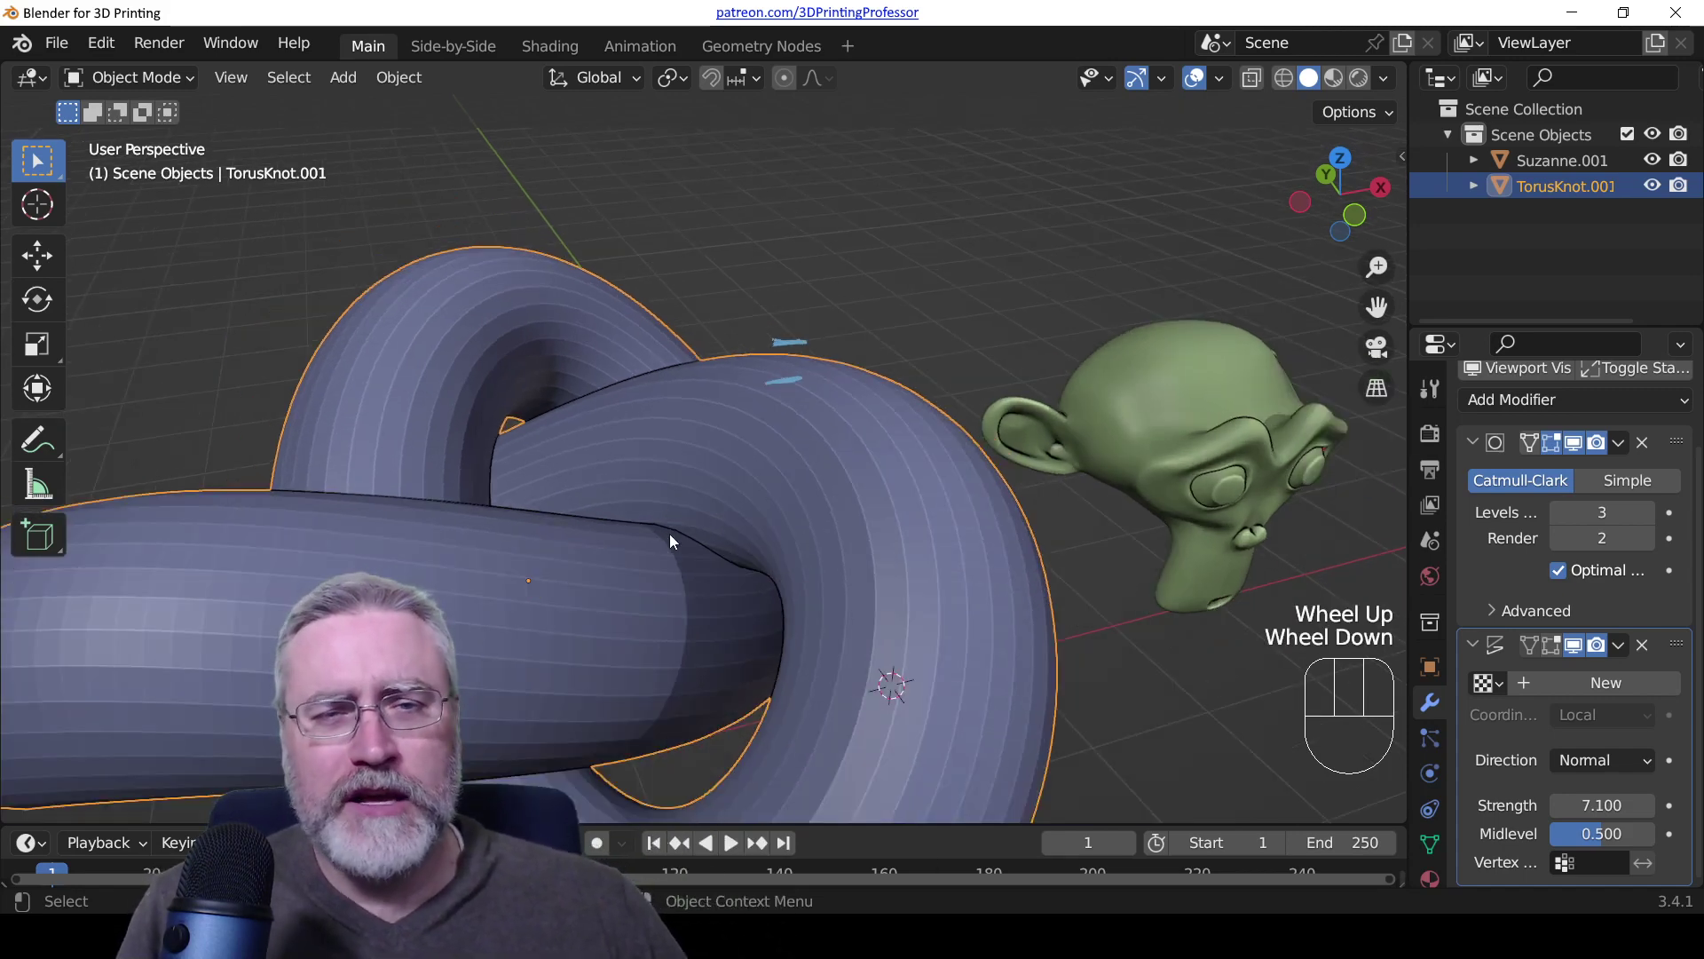
{"action": "scroll", "coordinate": [669, 534], "scroll_direction": "up", "scroll_amount": 1}
{"action": "key", "text": "z"}
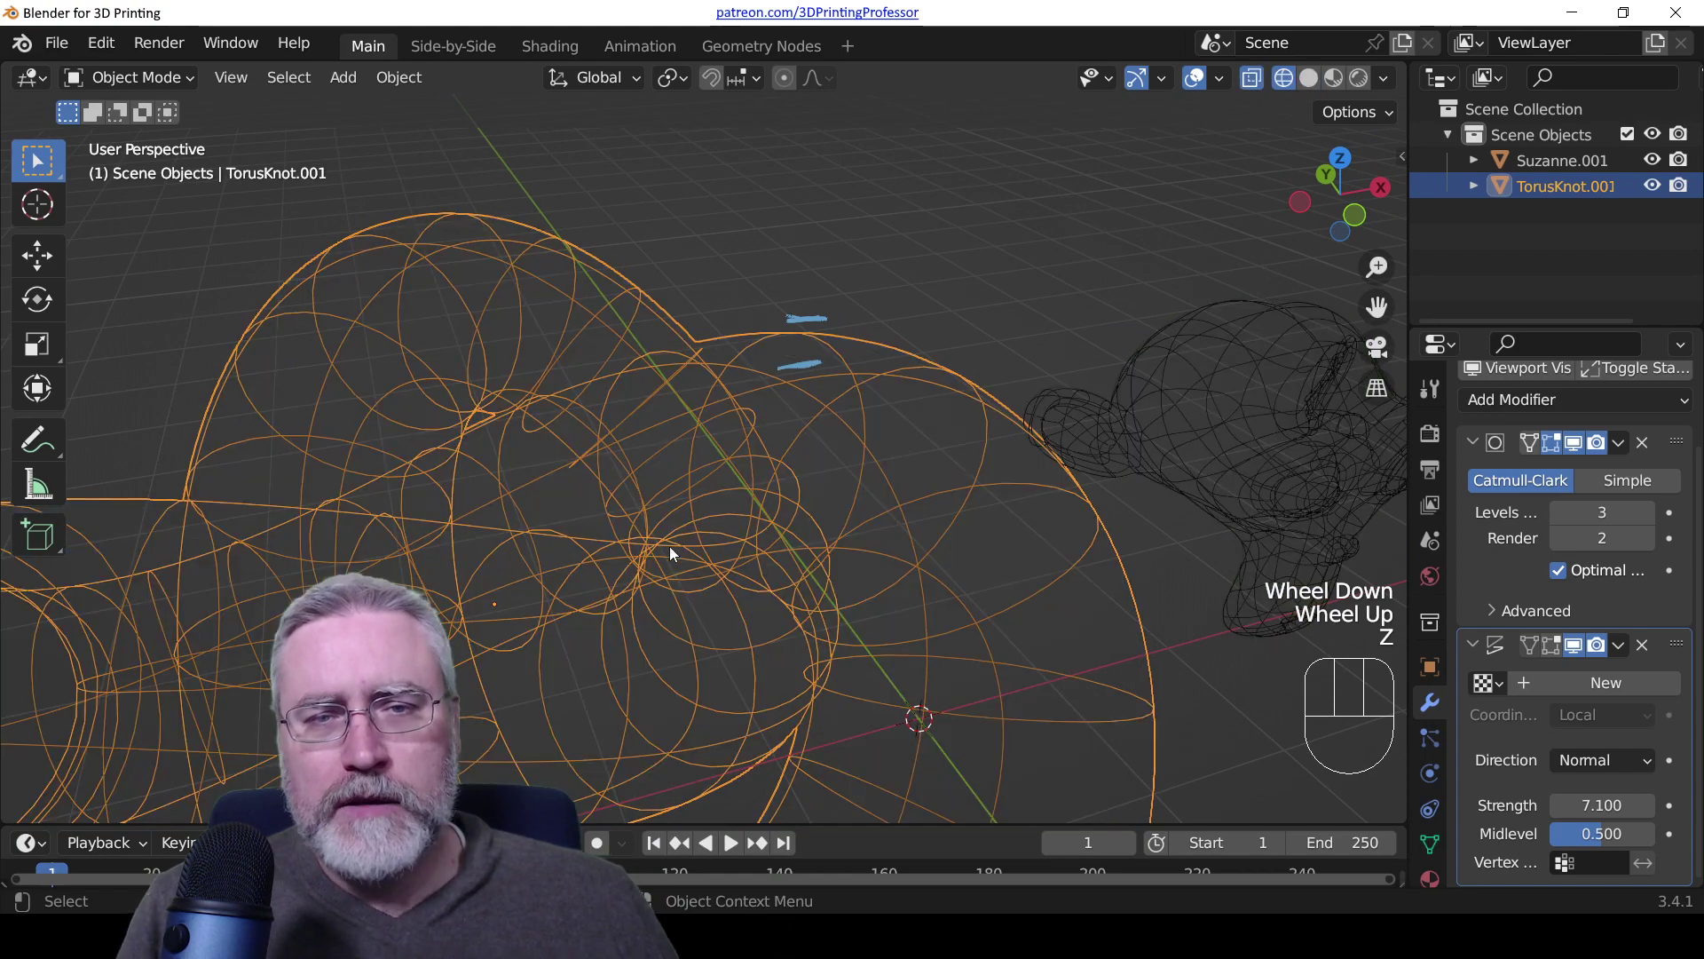
{"action": "mouse_move", "coordinate": [669, 546]}
{"action": "middle_mouse_down"}
{"action": "mouse_move", "coordinate": [684, 573]}
{"action": "mouse_move", "coordinate": [661, 581]}
{"action": "middle_mouse_up"}
{"action": "key", "text": "z"}
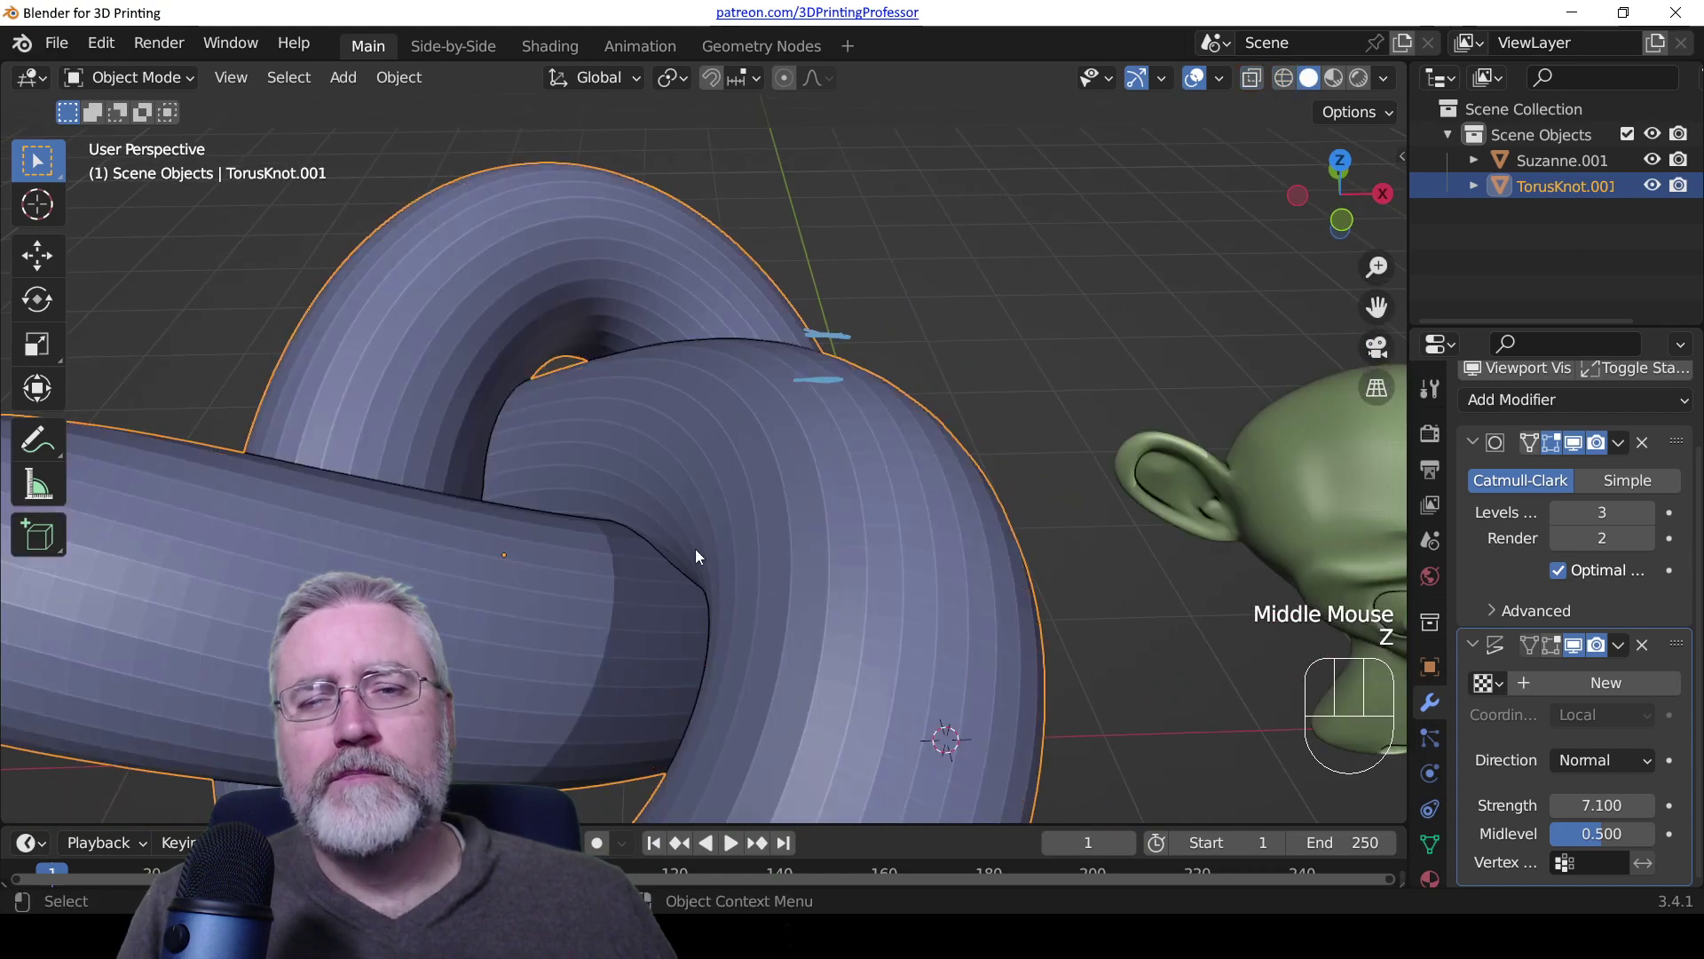
{"action": "scroll", "coordinate": [696, 551], "scroll_direction": "down", "scroll_amount": 2}
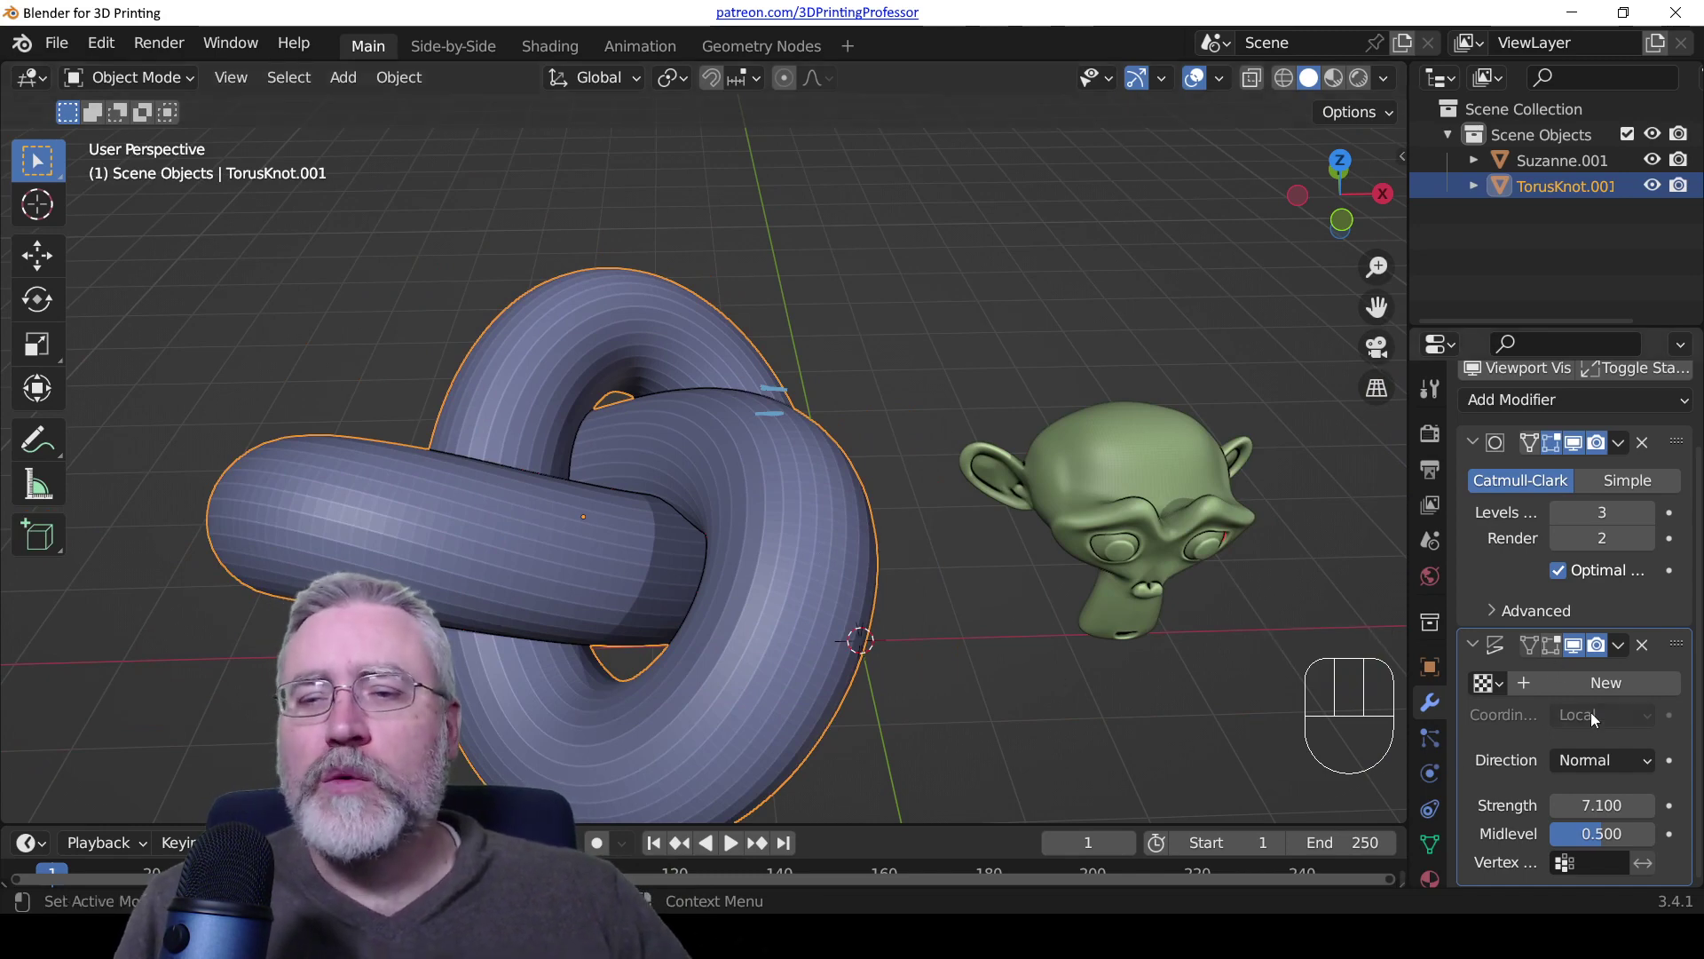
Step: Lower the Displace modifier's Strength to 1.0 to slim the tube
{"action": "mouse_move", "coordinate": [1591, 804]}
{"action": "left_mouse_down"}
{"action": "mouse_move", "coordinate": [1544, 804]}
{"action": "mouse_move", "coordinate": [1591, 804]}
{"action": "left_mouse_up"}
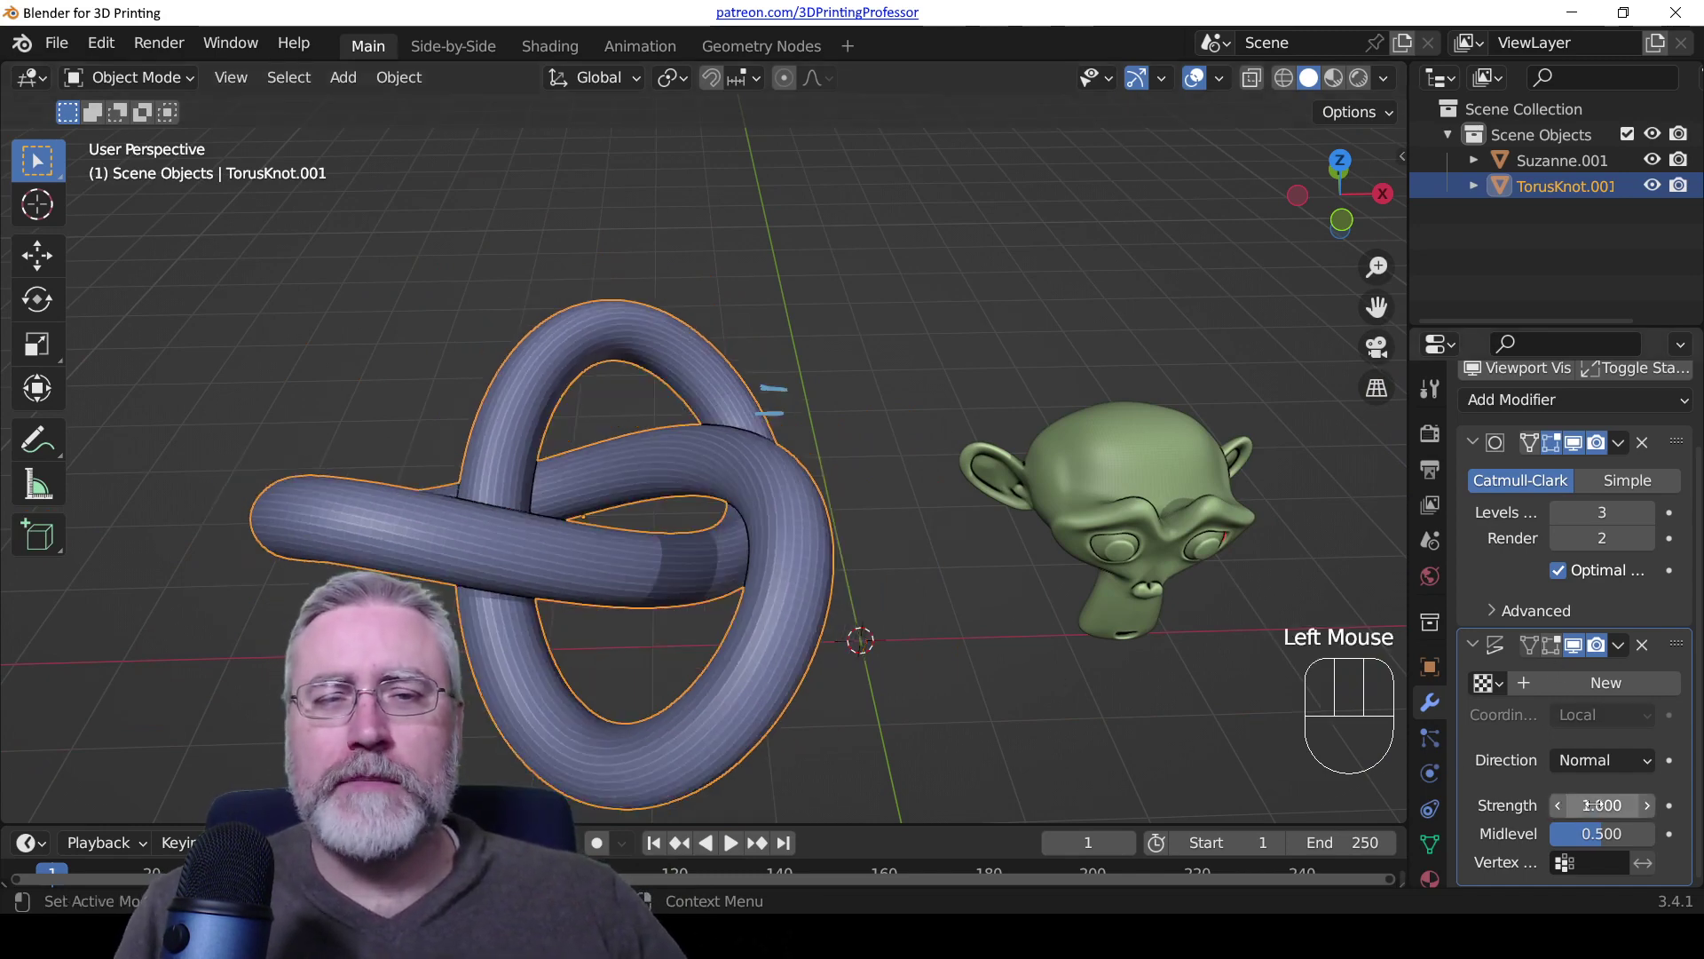
{"action": "middle_click_drag", "start_coordinate": [1030, 647], "coordinate": [897, 497]}
{"action": "scroll", "coordinate": [1534, 466], "scroll_direction": "up", "scroll_amount": 2}
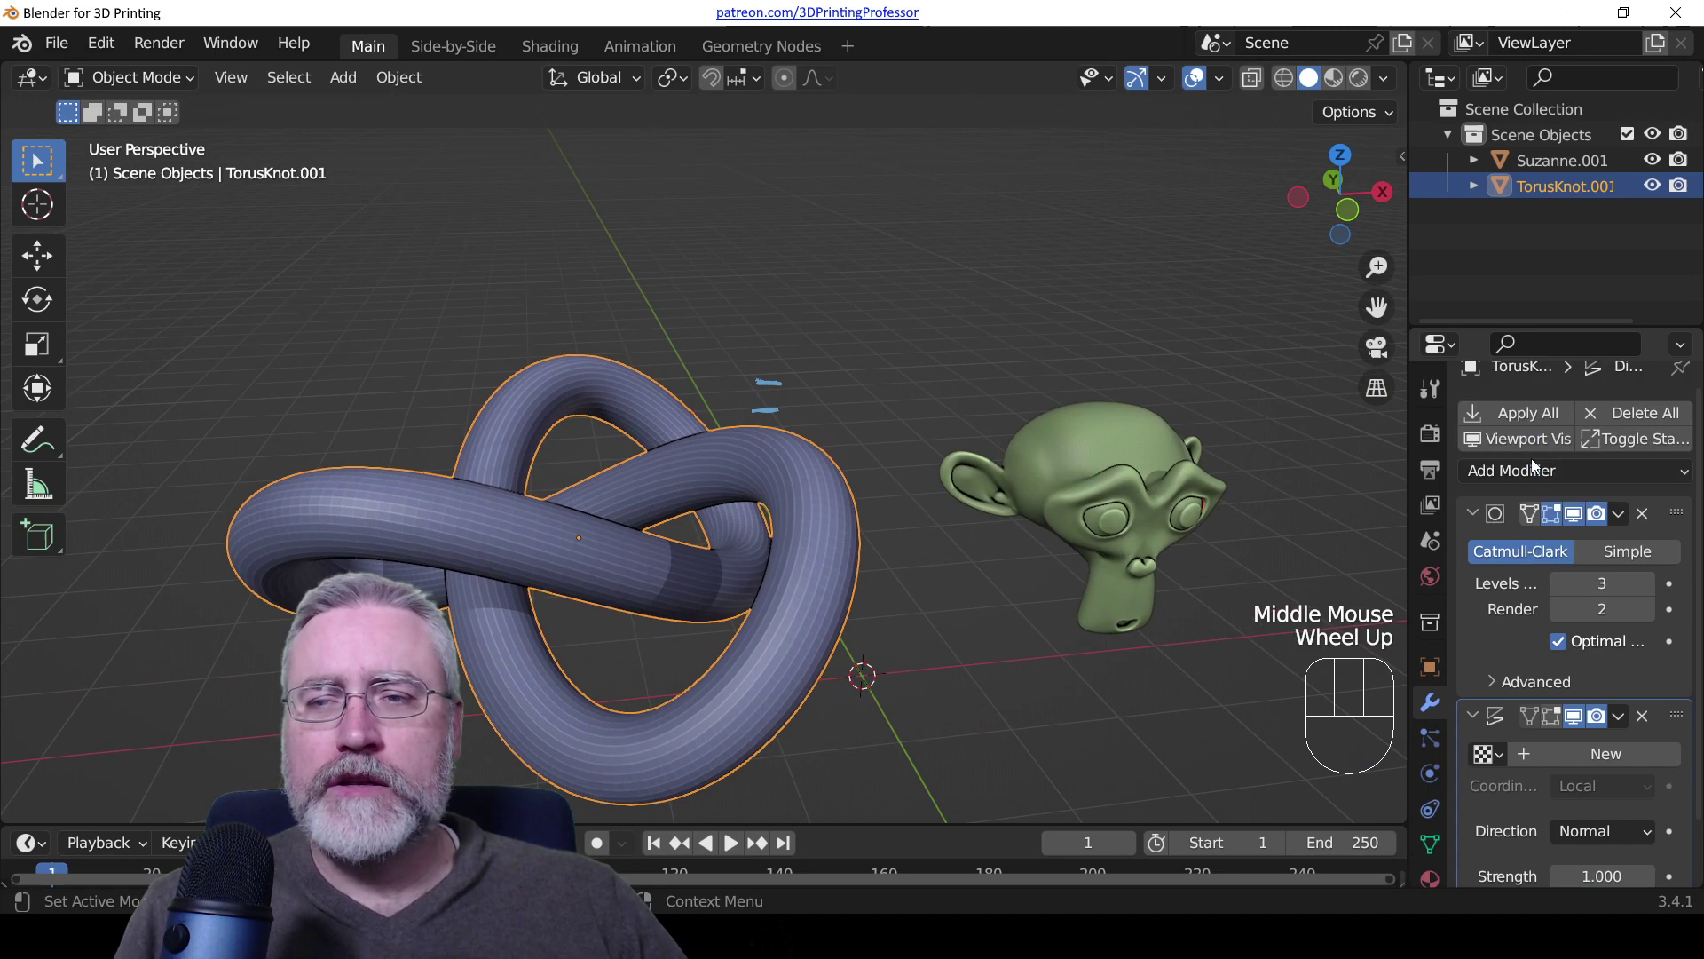
{"action": "left_click", "coordinate": [1535, 438]}
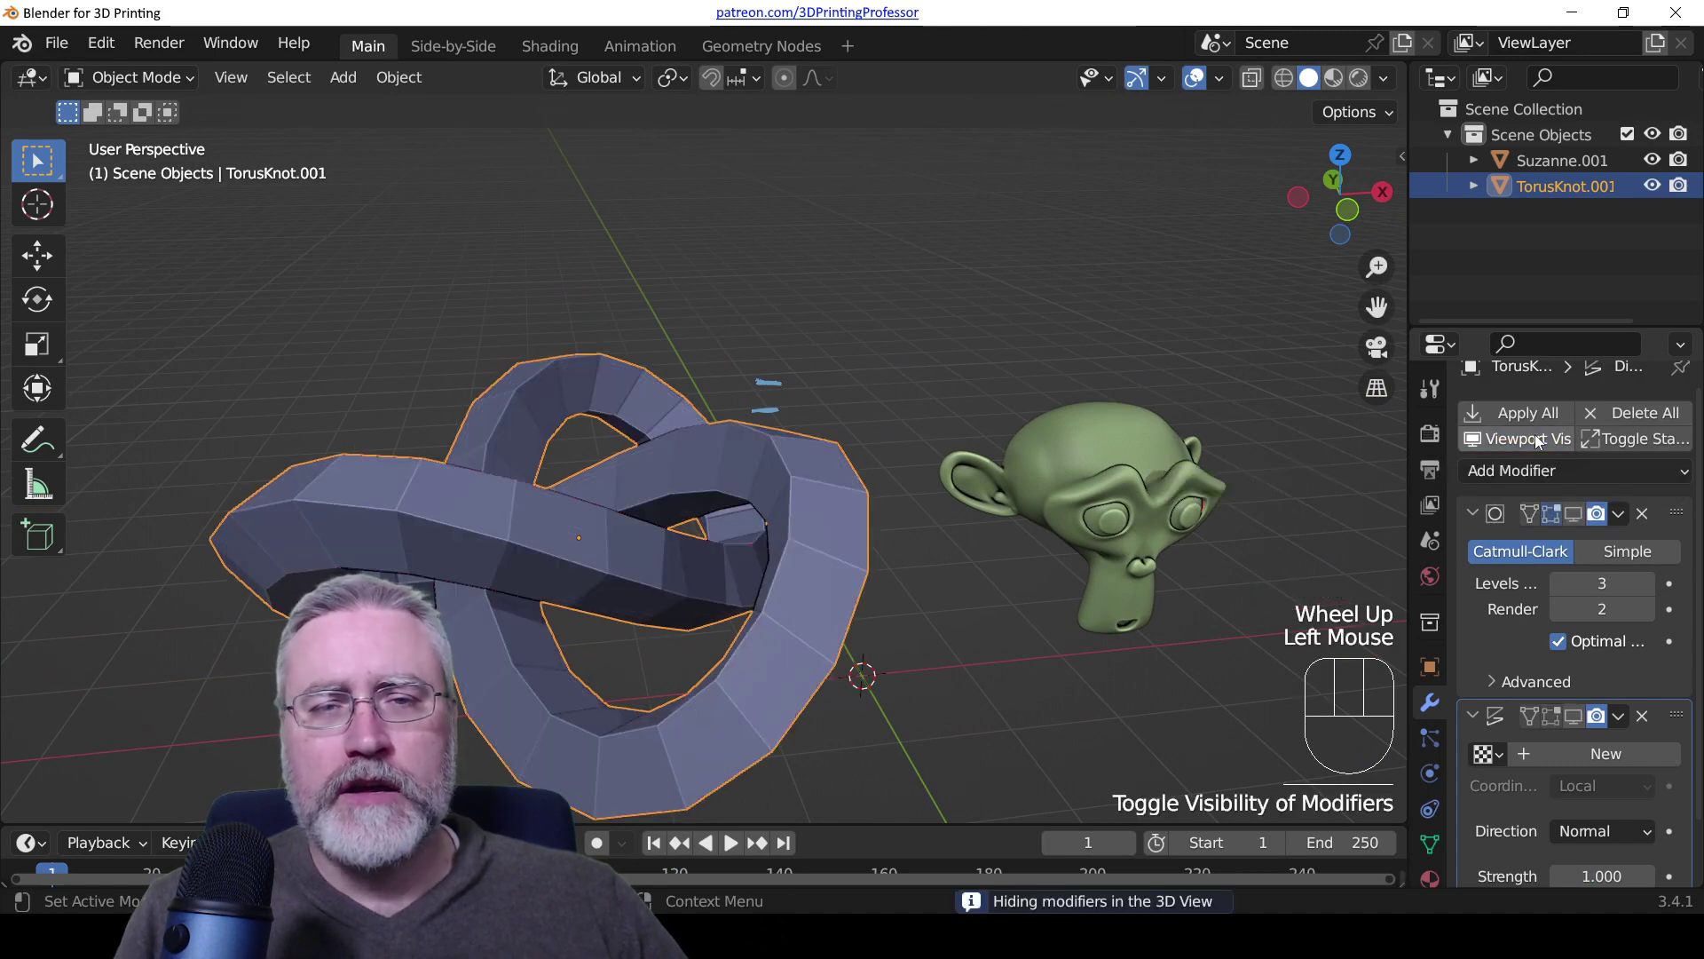
{"action": "left_click", "coordinate": [1535, 438]}
{"action": "left_click", "coordinate": [1535, 438]}
{"action": "left_click", "coordinate": [1535, 439]}
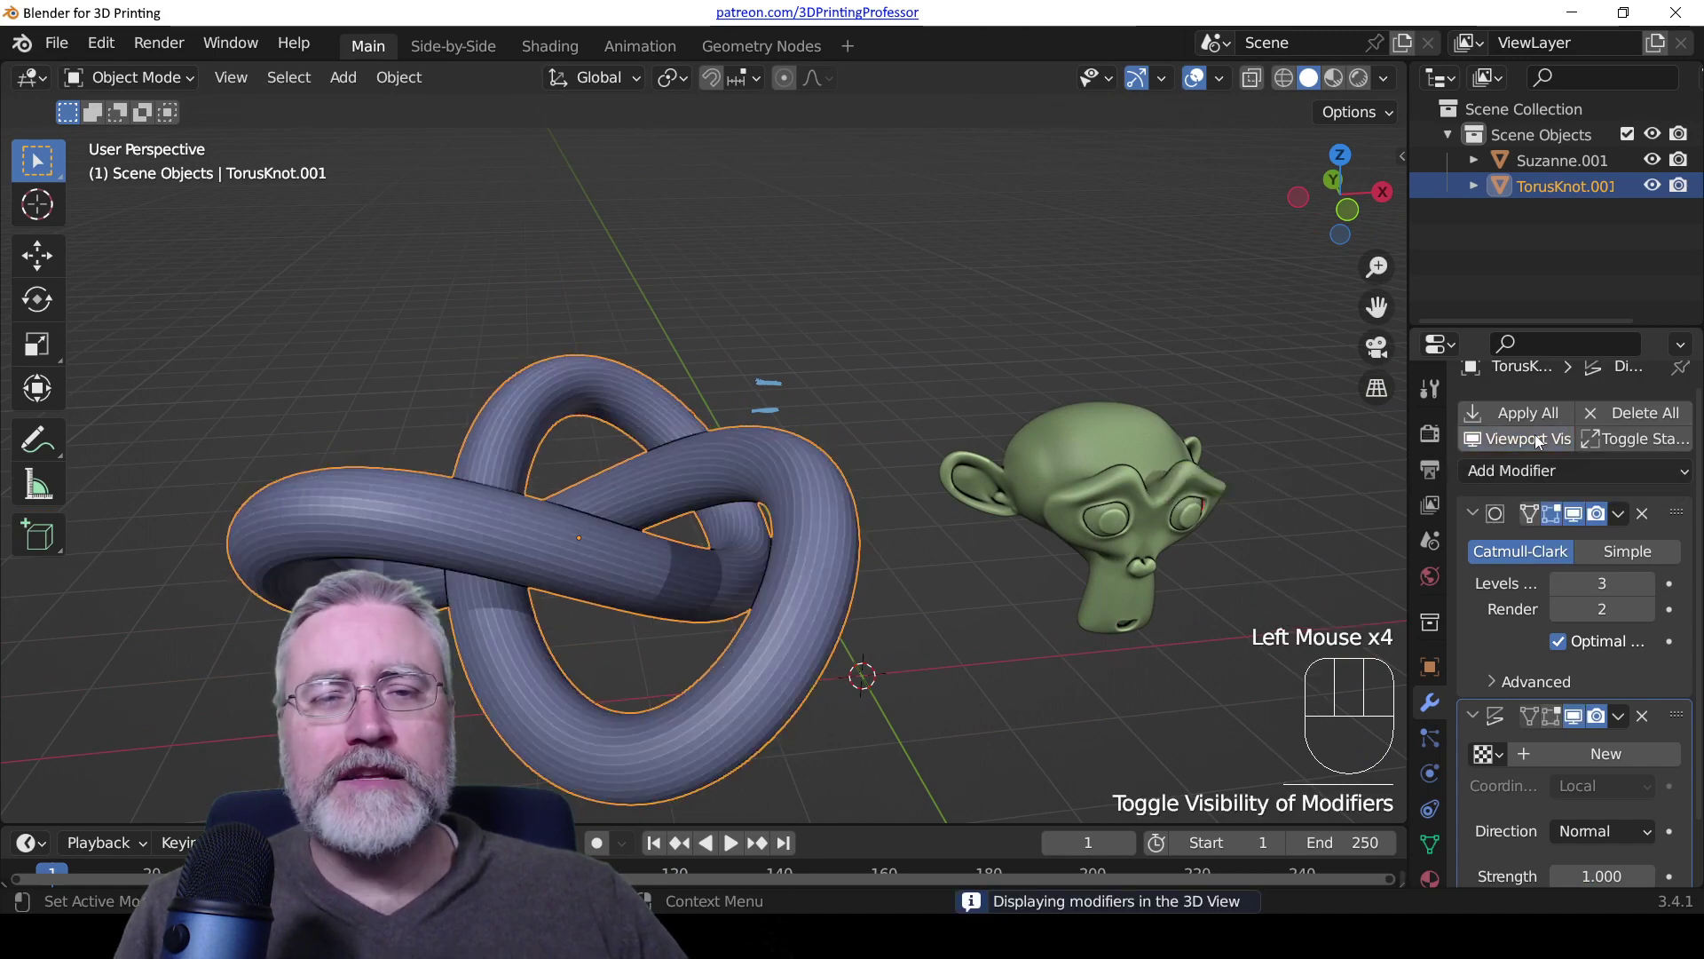
{"action": "left_click", "coordinate": [1536, 438]}
{"action": "left_click", "coordinate": [1535, 439]}
{"action": "middle_click_drag", "start_coordinate": [1025, 488], "coordinate": [890, 484]}
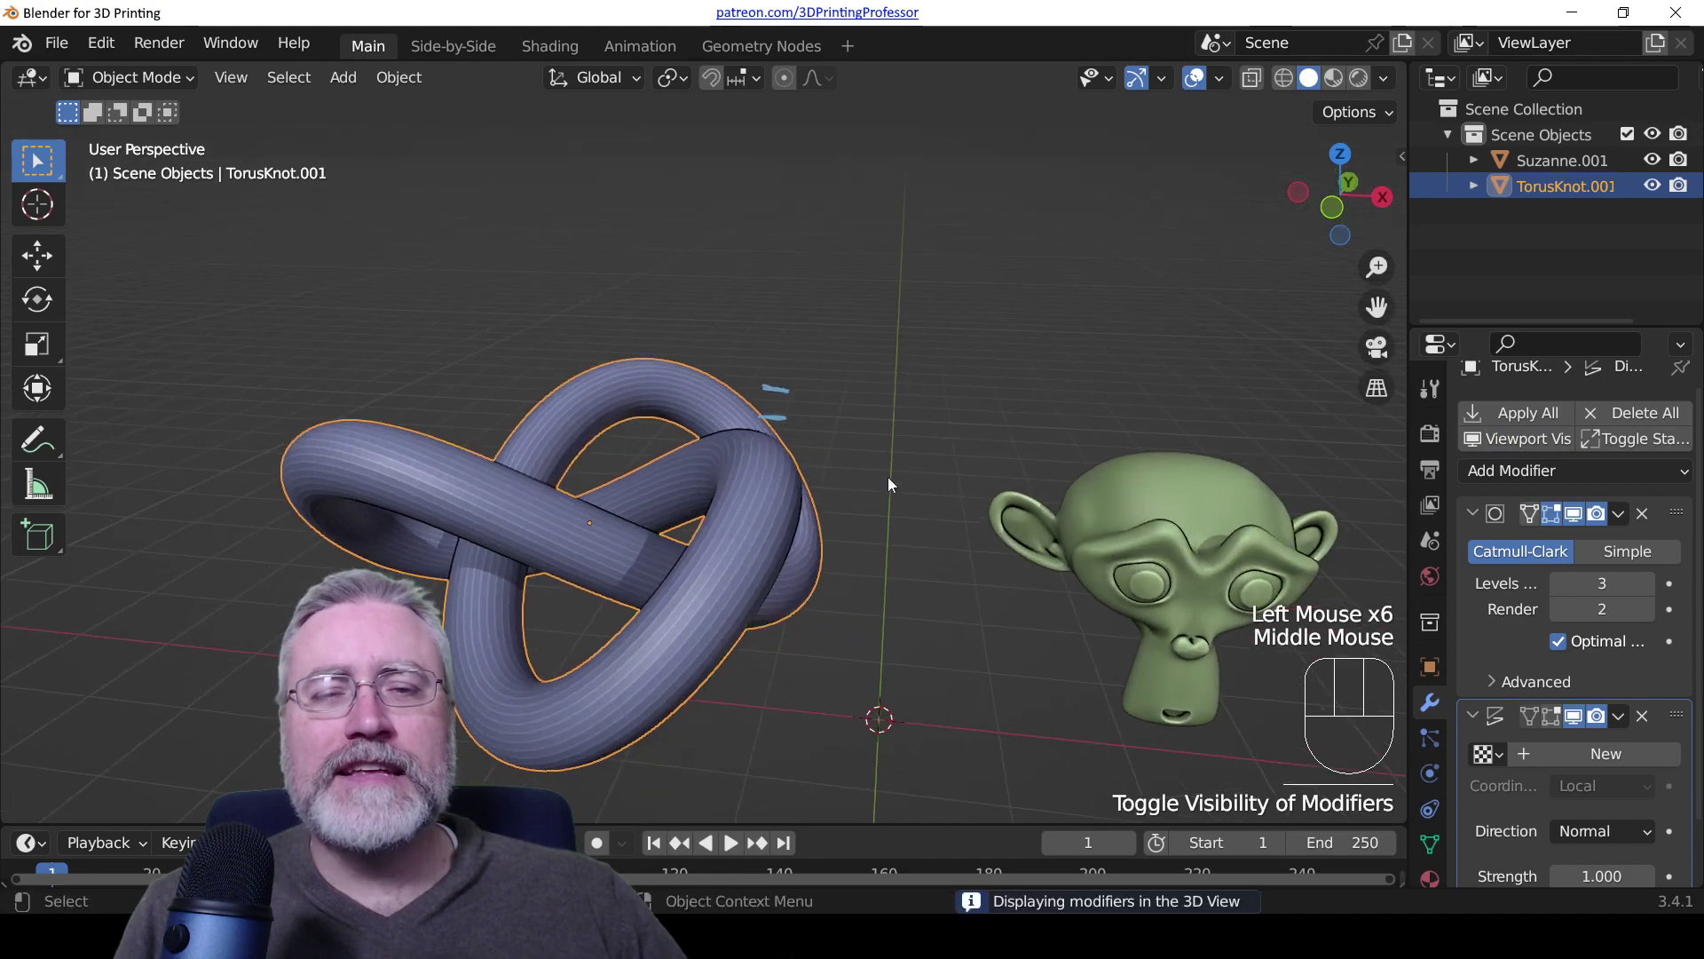
{"action": "scroll", "coordinate": [887, 476], "scroll_direction": "up", "scroll_amount": 2}
{"action": "left_click", "coordinate": [1537, 439]}
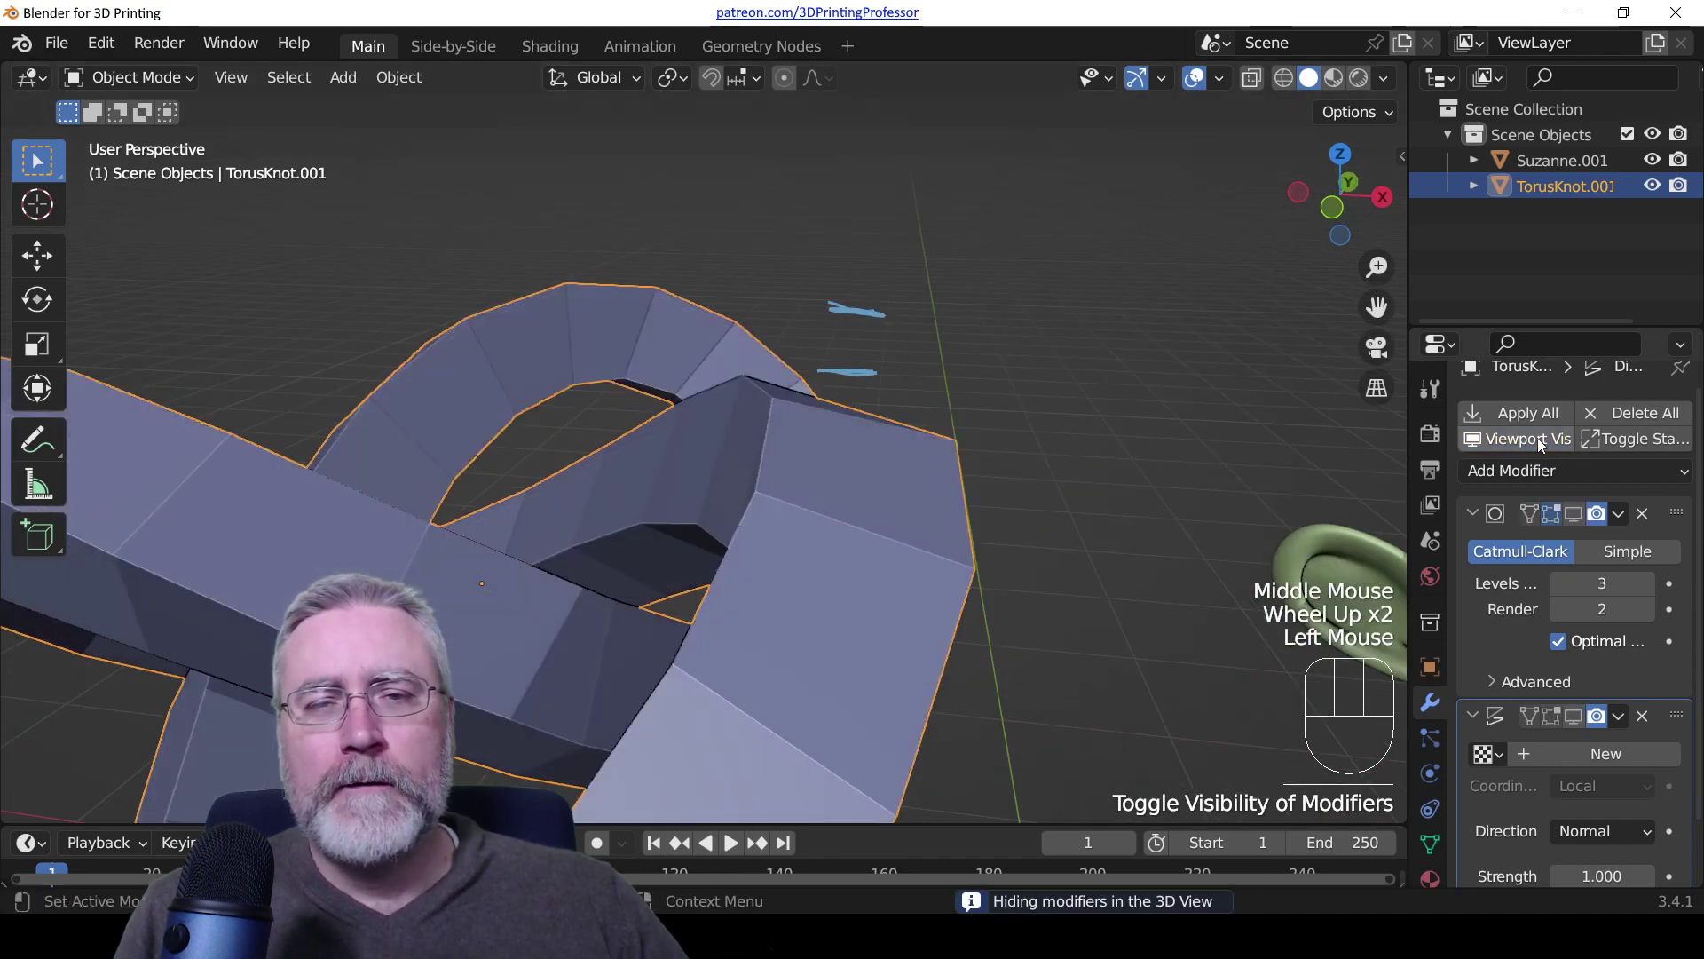
{"action": "left_click", "coordinate": [1534, 439]}
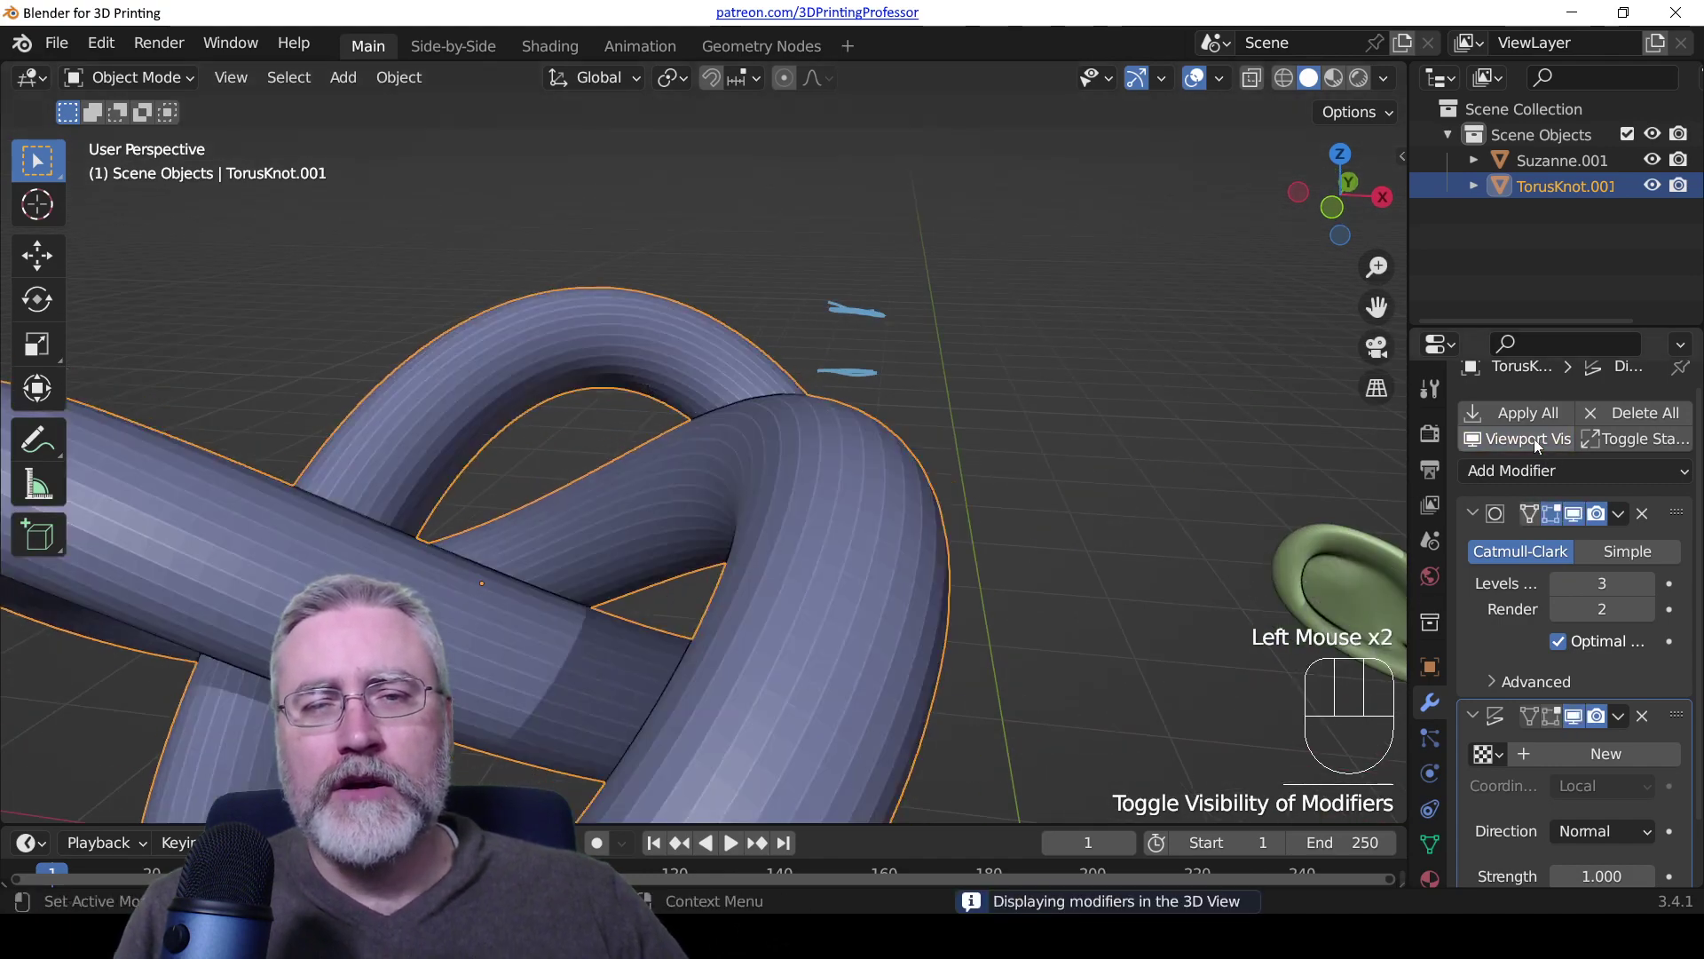
{"action": "left_click", "coordinate": [1534, 438]}
{"action": "left_click", "coordinate": [1533, 438]}
{"action": "left_click", "coordinate": [1534, 438]}
{"action": "left_click", "coordinate": [1534, 439]}
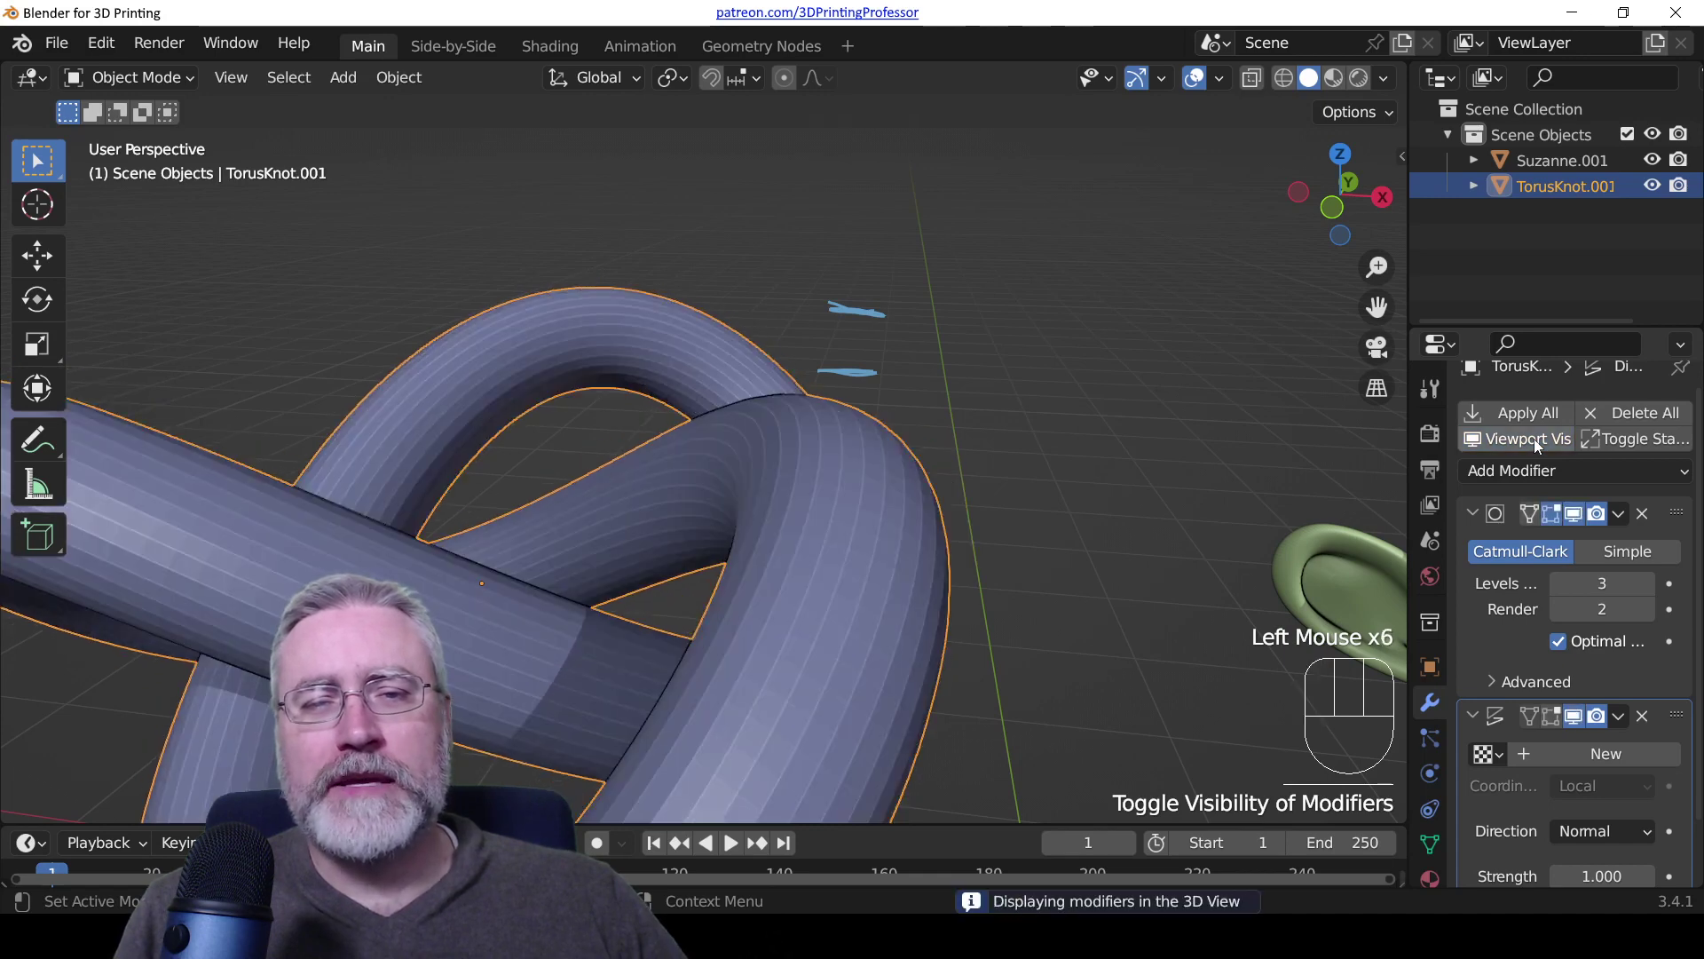
{"action": "left_click", "coordinate": [1534, 439]}
{"action": "scroll", "coordinate": [701, 506], "scroll_direction": "down", "scroll_amount": 2}
{"action": "middle_click_drag", "start_coordinate": [616, 487], "coordinate": [710, 495]}
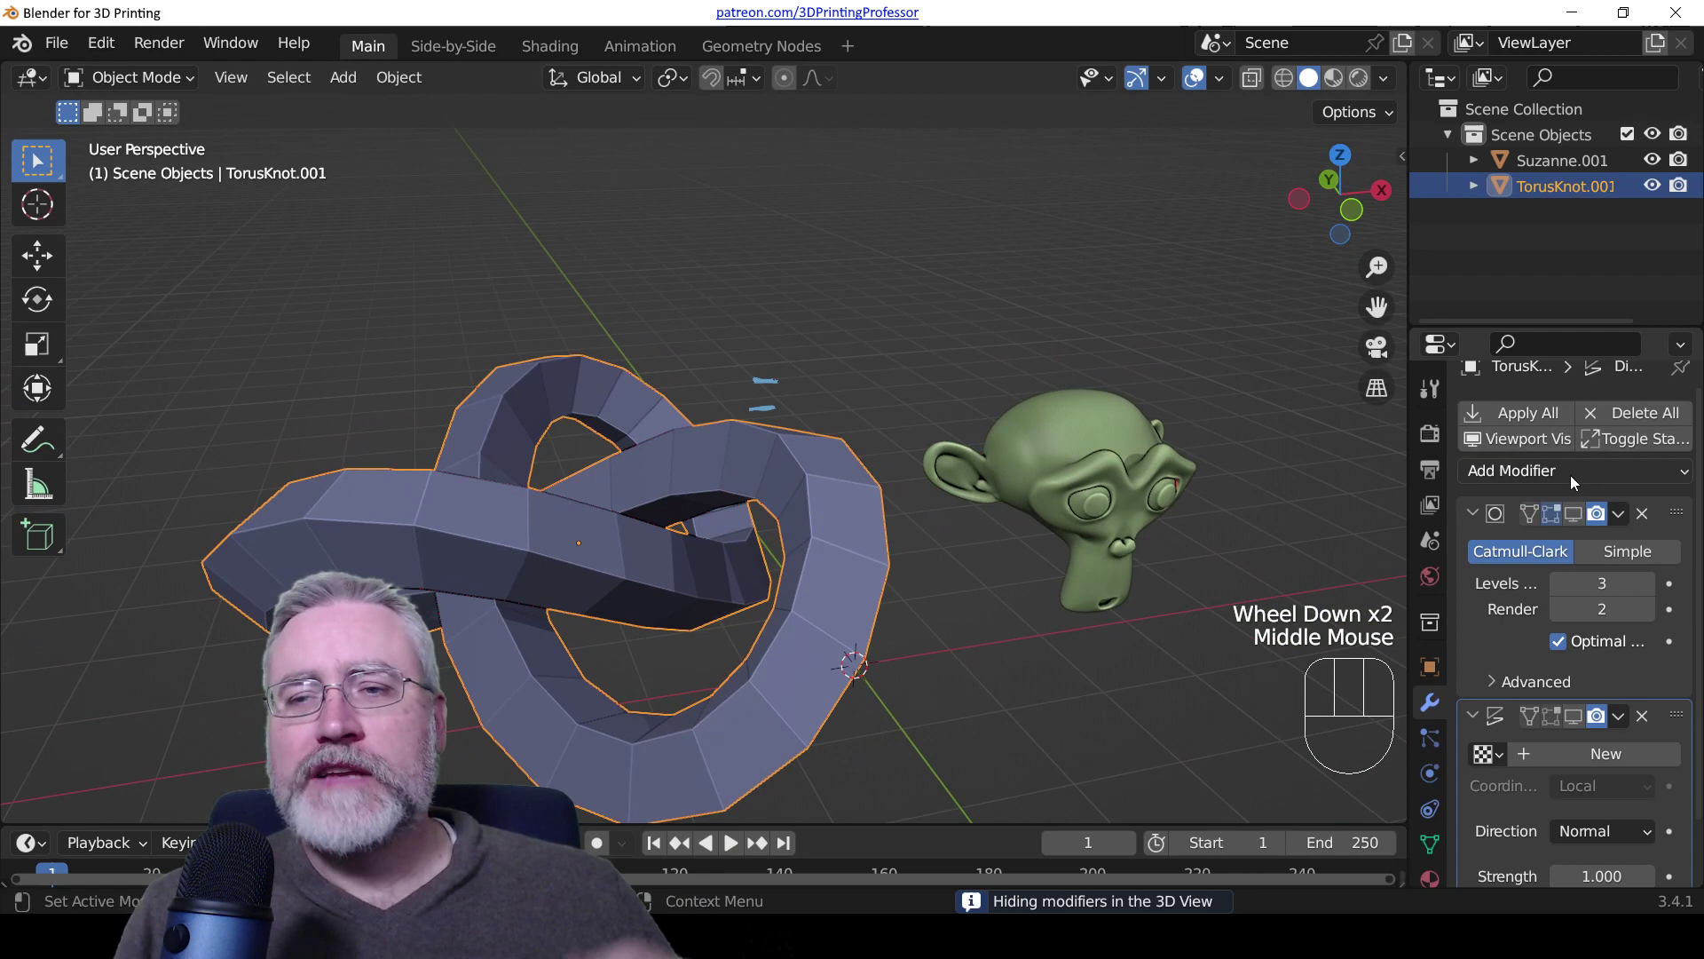
{"action": "left_click", "coordinate": [1528, 438]}
{"action": "scroll", "coordinate": [834, 637], "scroll_direction": "down", "scroll_amount": 1}
{"action": "middle_click_drag", "start_coordinate": [812, 636], "coordinate": [693, 609]}
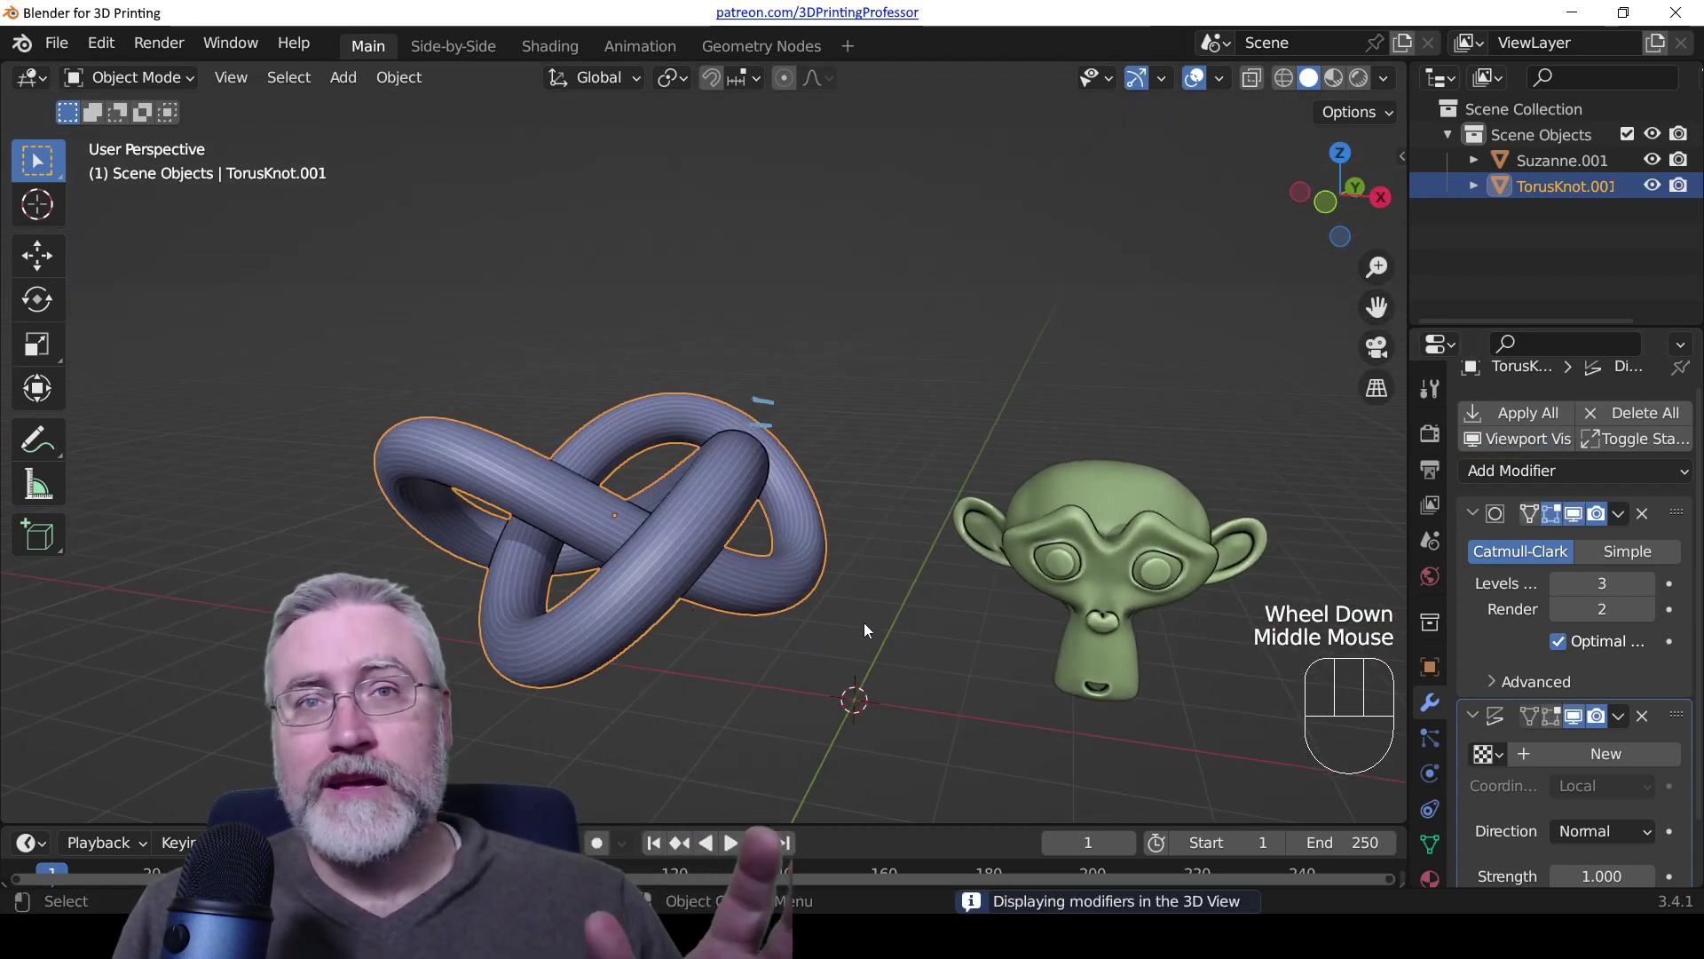